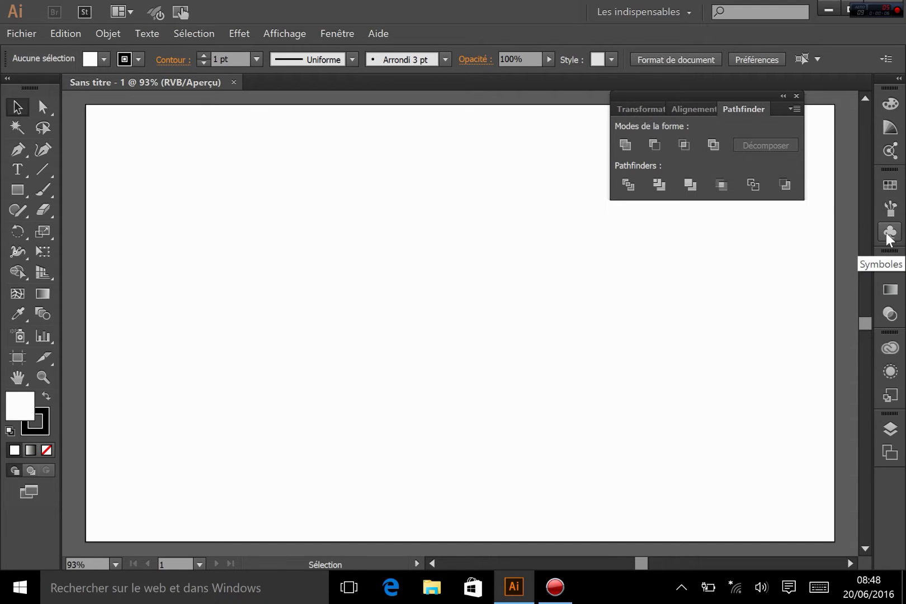
Step: Open the Logos symbol library, enlarge its panel to browse all the symbols, and close it
left_click(889, 233)
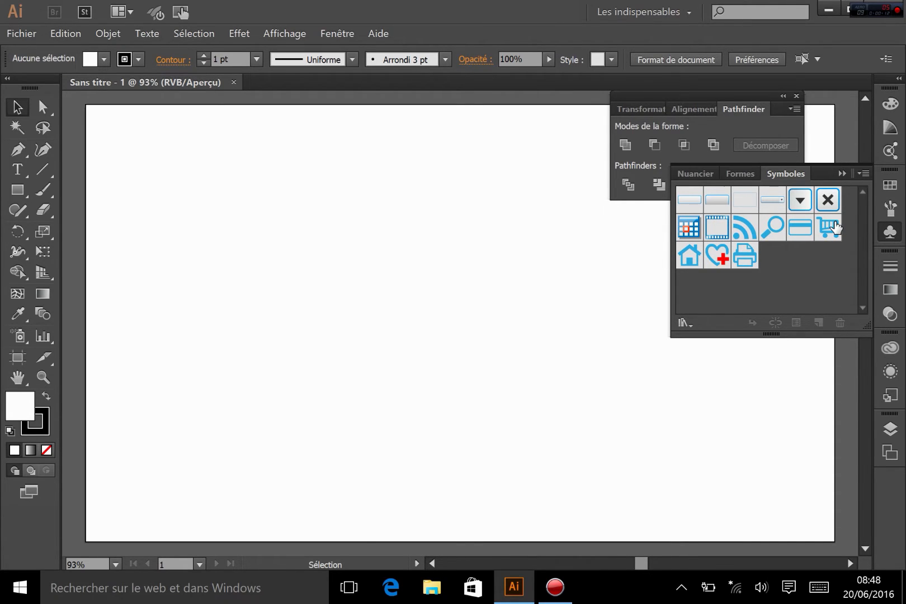
left_click(862, 173)
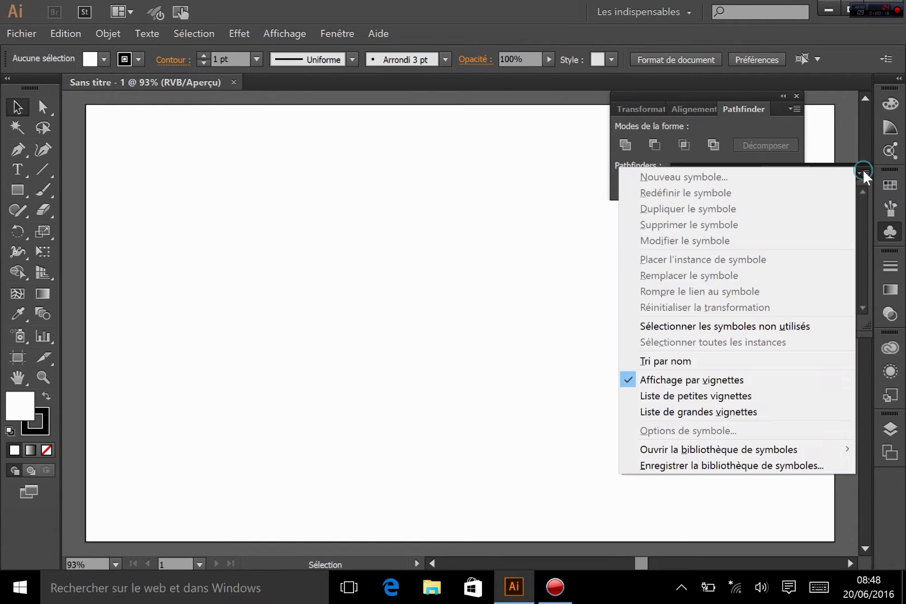
mouse_move(695, 454)
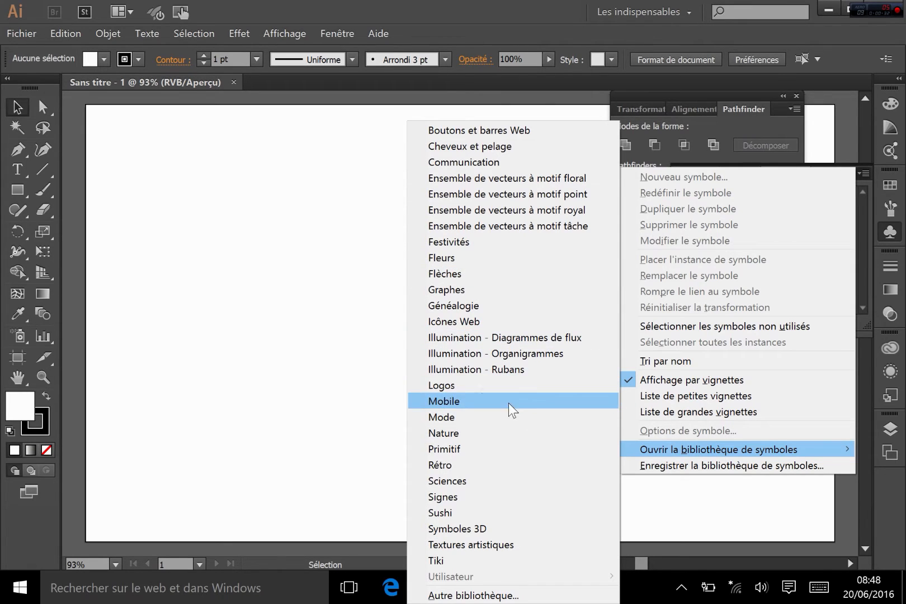
left_click(480, 390)
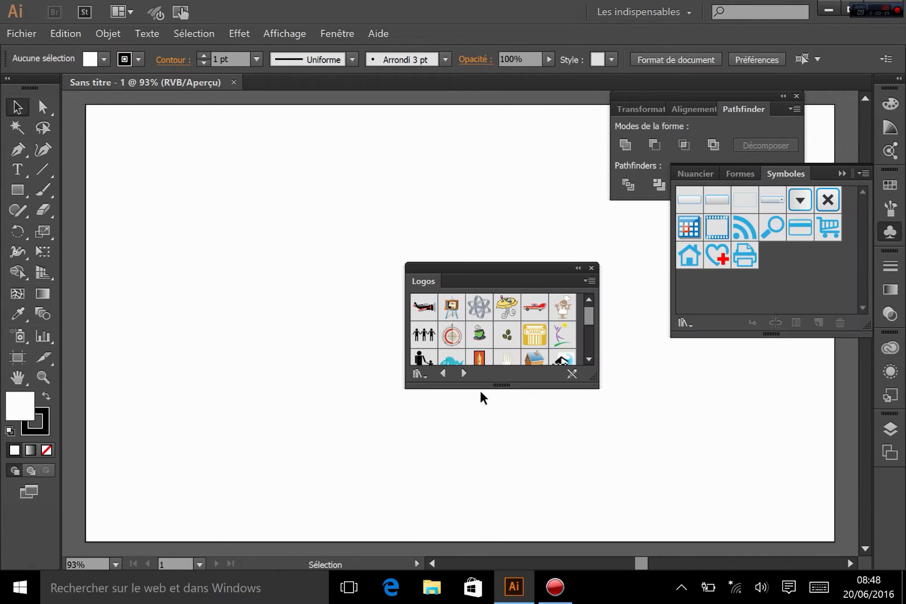
left_click_drag(592, 386, 638, 512)
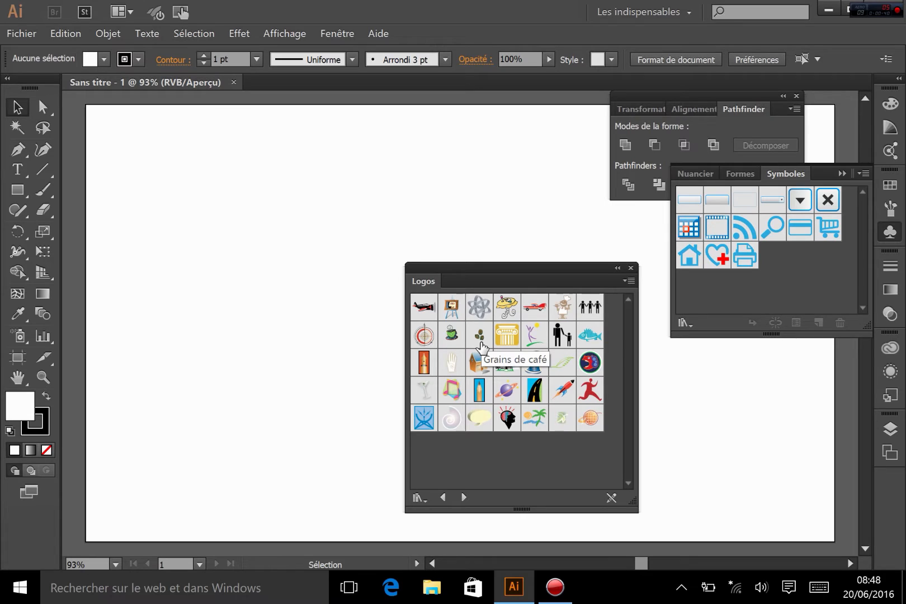
left_click(631, 282)
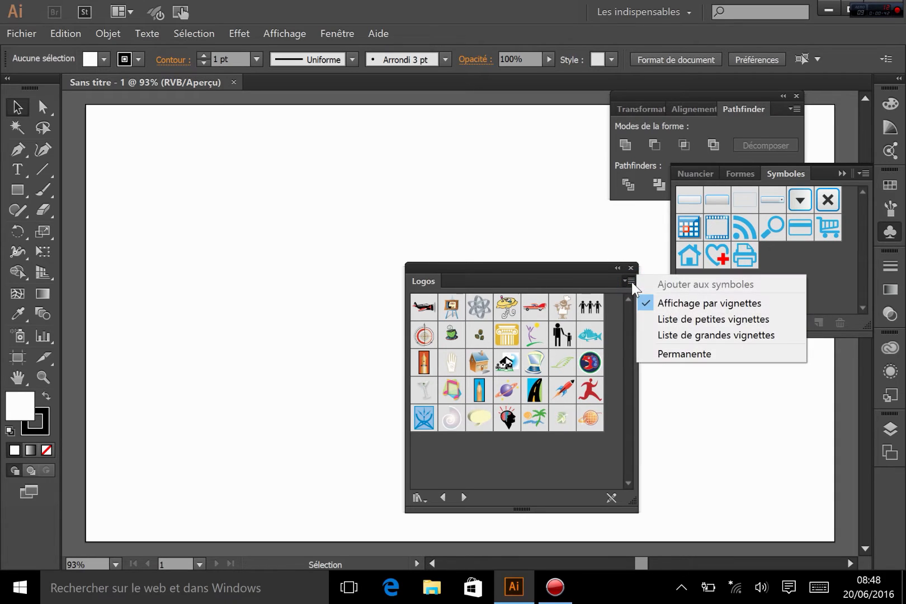
left_click(631, 269)
left_click(631, 269)
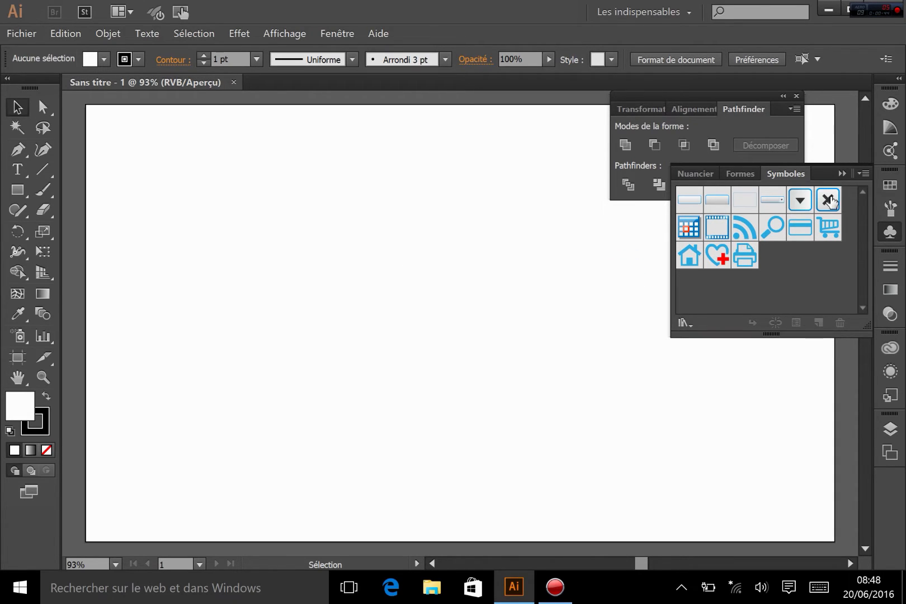
Step: Open the Icônes Web symbol library, enlarge it, and place the game controller symbol in the left part of the artboard
left_click(862, 173)
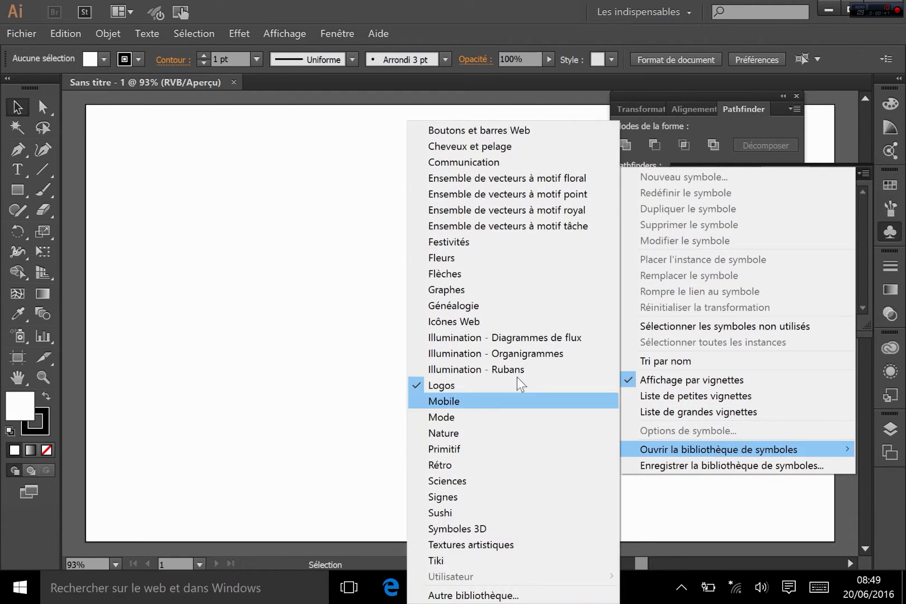
left_click(475, 320)
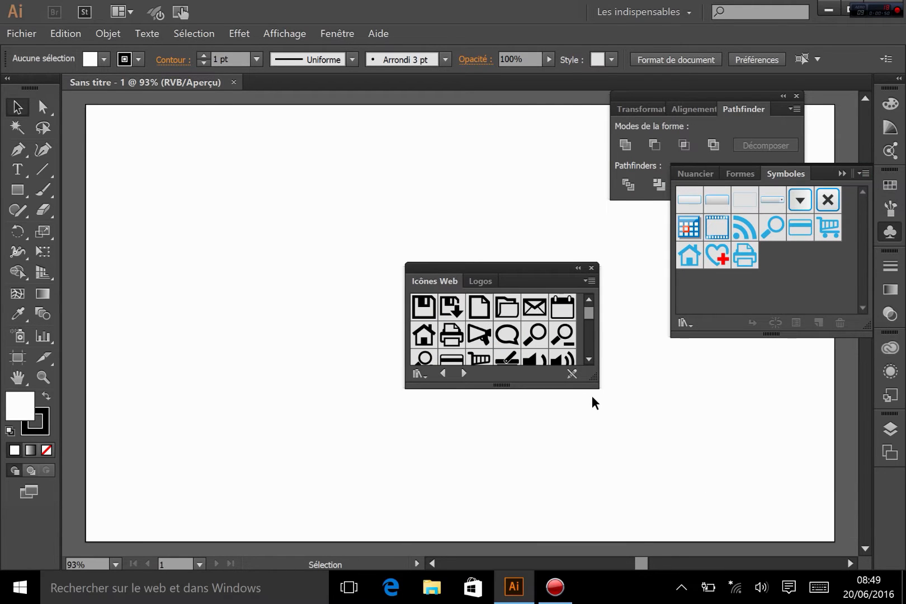
left_click_drag(600, 389, 674, 481)
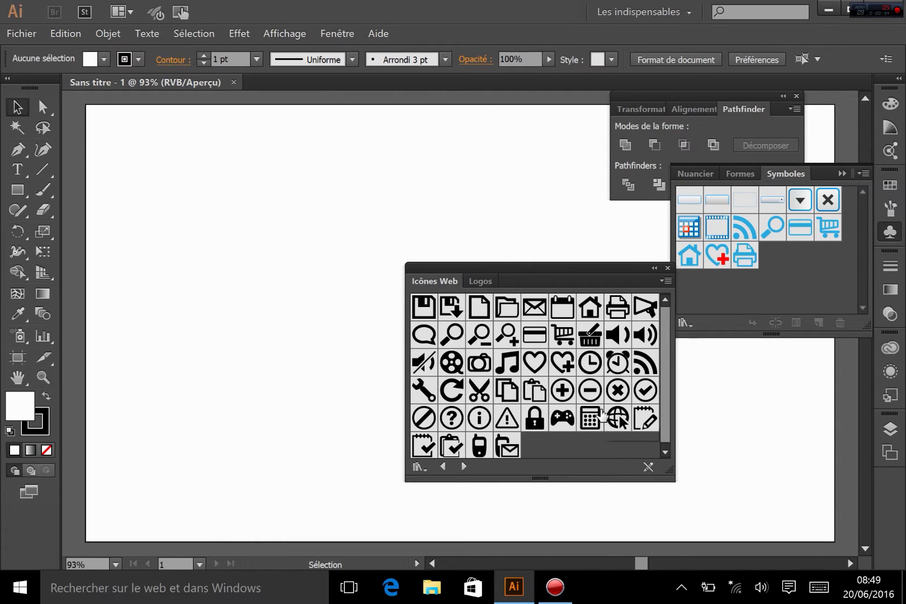
left_click_drag(562, 420, 185, 270)
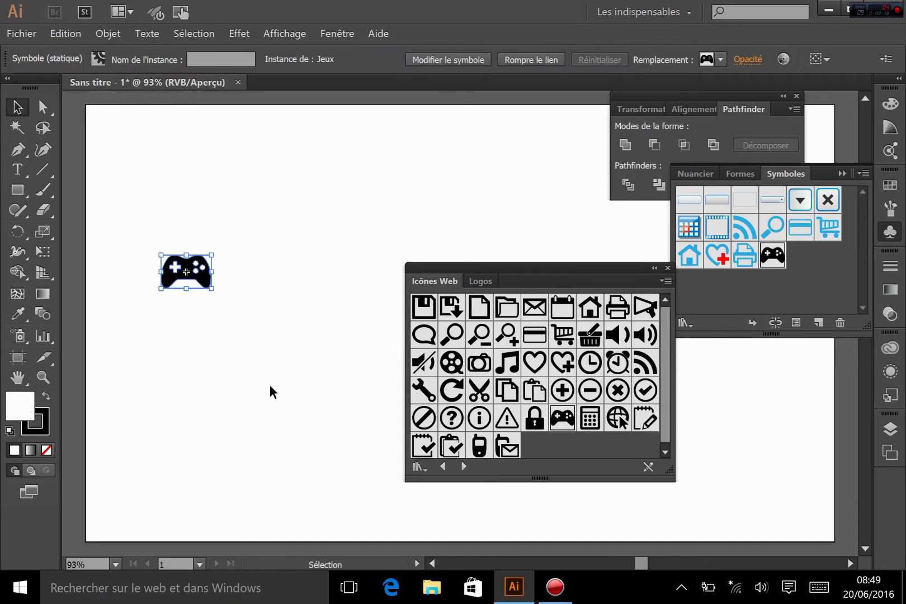
left_click(291, 337)
Step: Close the Icônes Web library and delete the game controller instance from the artboard
left_click(185, 276)
left_click(668, 268)
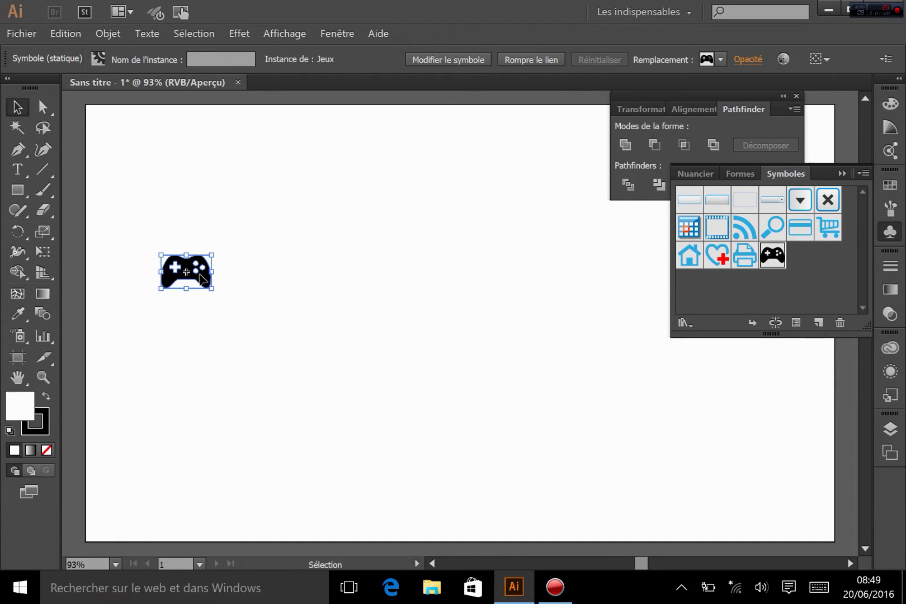
key("Delete")
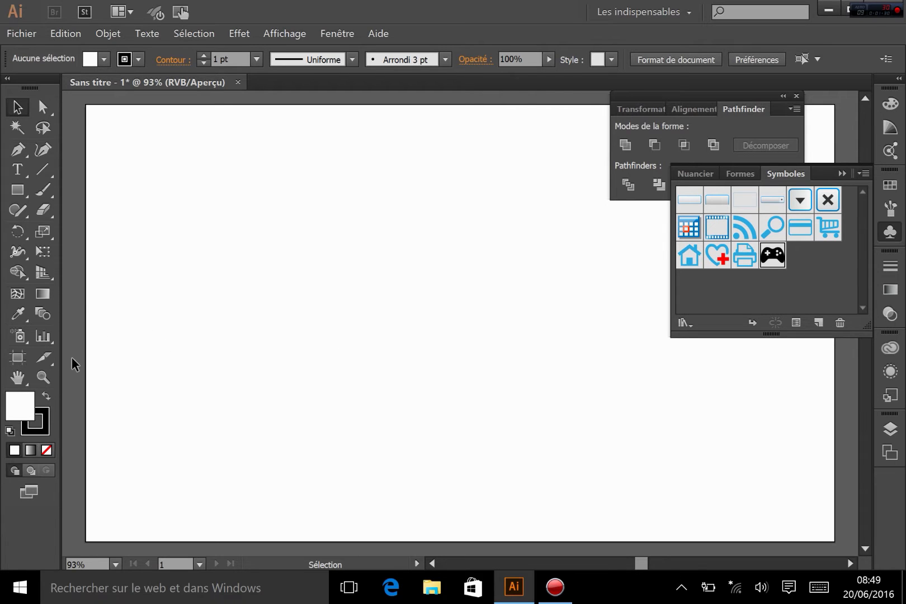
Step: Spray the blue shopping cart symbol across the left and centre of the artboard with the Symbol Sprayer (Pulvérisation de symboles)
left_click(19, 336)
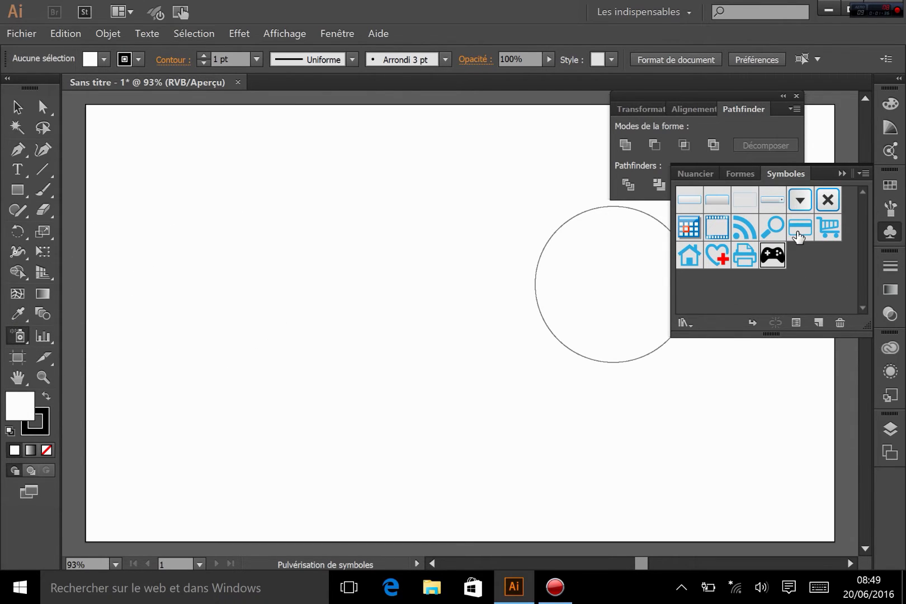
left_click(827, 228)
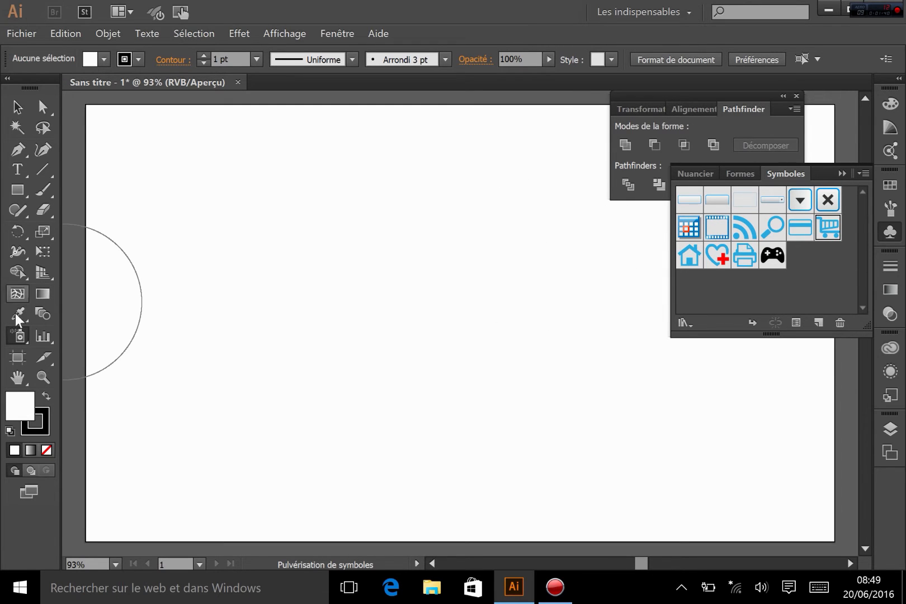
mouse_move(205, 210)
left_mouse_down()
mouse_move(240, 298)
mouse_move(332, 255)
mouse_move(564, 312)
mouse_move(485, 427)
mouse_move(333, 315)
mouse_move(313, 256)
mouse_move(456, 364)
mouse_move(498, 372)
left_mouse_up()
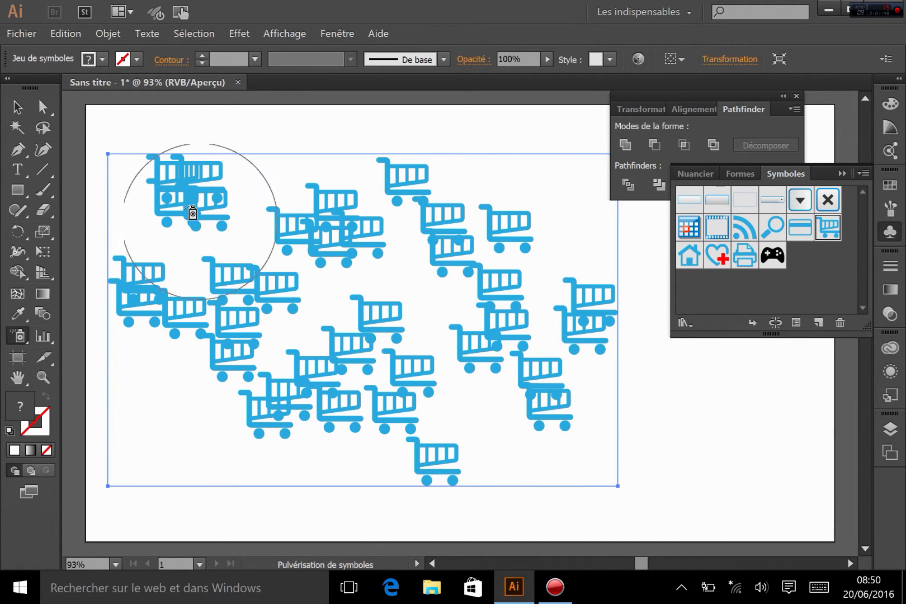
Step: Move the whole sprayed shopping cart set slightly right on the artboard with the Selection tool
left_click(17, 106)
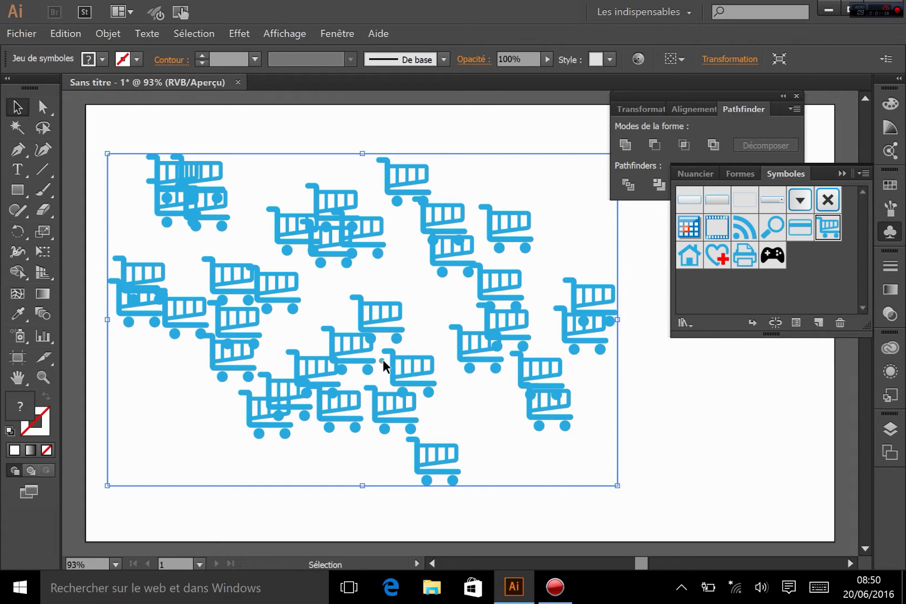
left_click_drag(389, 322, 420, 325)
left_click_drag(556, 295, 522, 287)
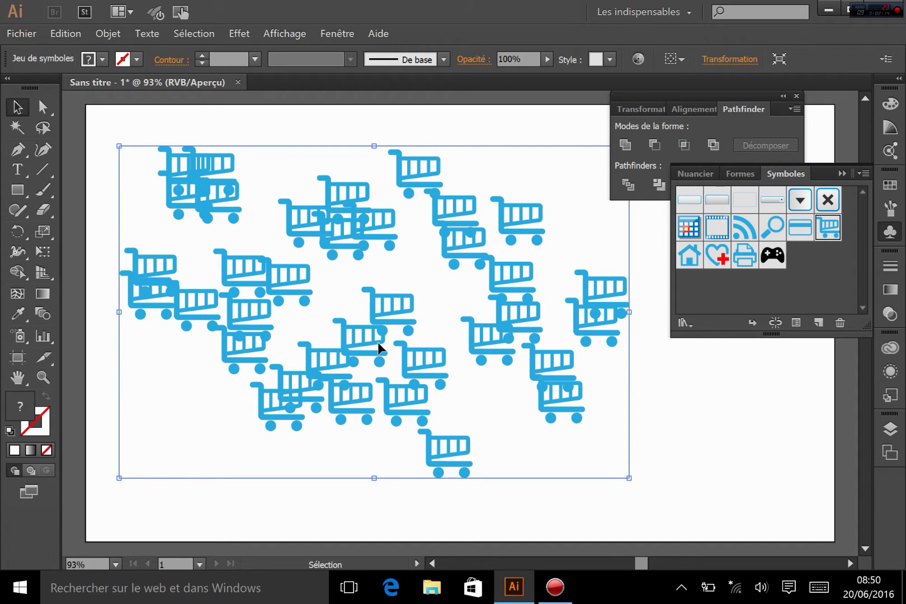
double_click(19, 341)
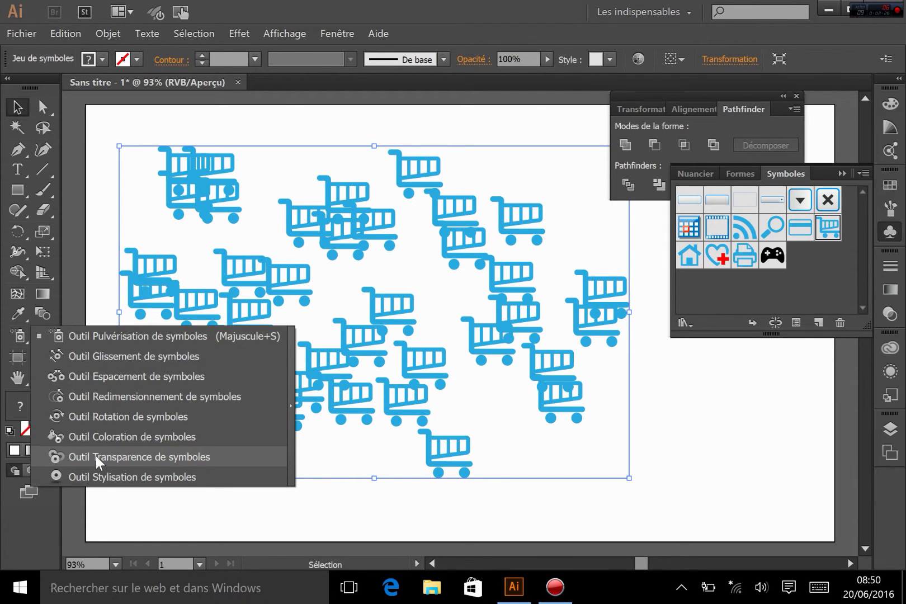
left_click(362, 503)
left_click_drag(364, 219, 384, 212)
left_click_drag(383, 213, 394, 238)
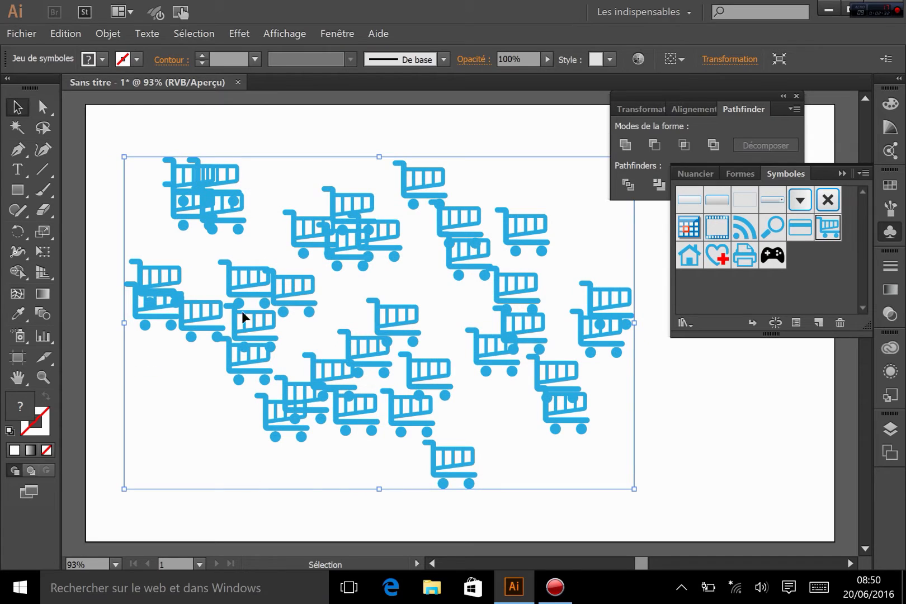
Step: Push individual carts apart with the Symbol Shifter (Glissement de symboles), moving some toward the upper left and others toward the lower right
left_click(22, 329)
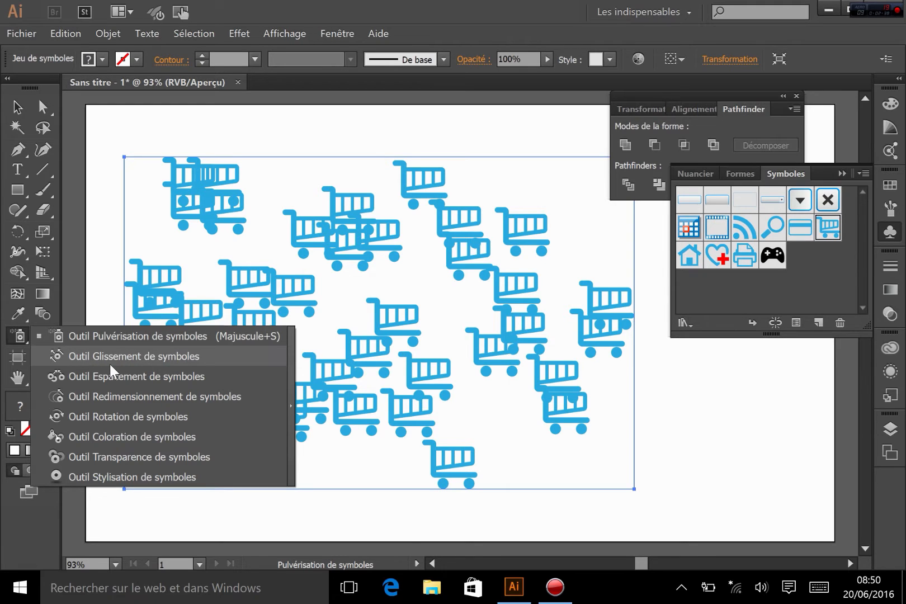
left_click(137, 357)
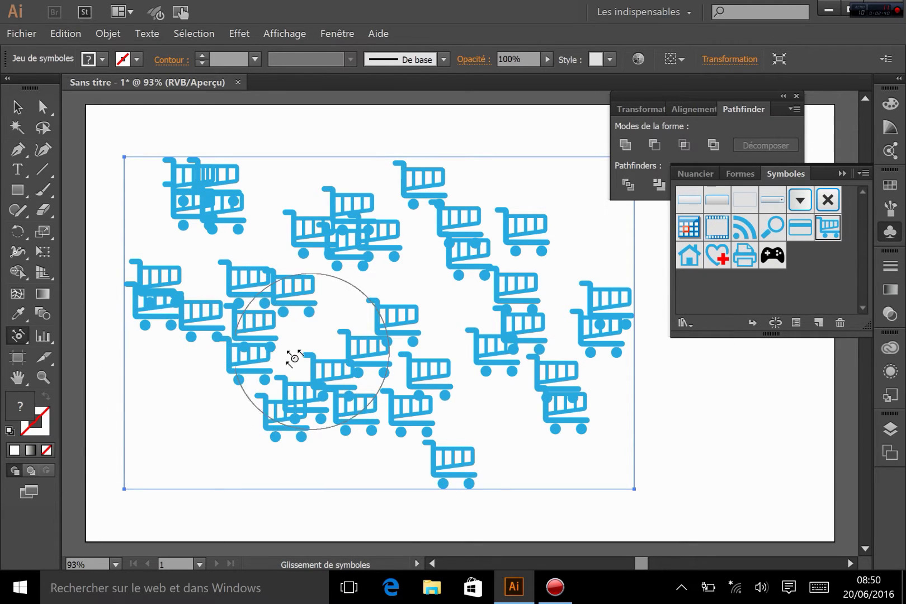
mouse_move(293, 358)
left_mouse_down()
mouse_move(305, 363)
mouse_move(297, 325)
mouse_move(265, 305)
mouse_move(342, 363)
mouse_move(304, 336)
mouse_move(266, 285)
mouse_move(252, 300)
mouse_move(287, 348)
left_mouse_up()
mouse_move(421, 466)
left_mouse_down()
mouse_move(291, 345)
mouse_move(512, 358)
mouse_move(520, 327)
mouse_move(610, 463)
mouse_move(548, 404)
mouse_move(441, 479)
mouse_move(474, 440)
left_mouse_up()
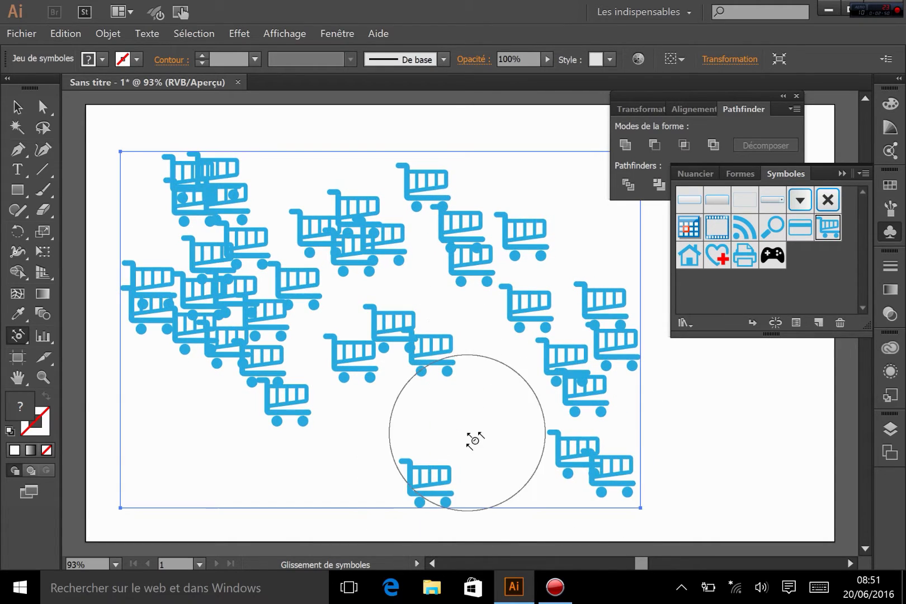
mouse_move(572, 479)
left_mouse_down()
mouse_move(472, 540)
mouse_move(582, 485)
mouse_move(687, 517)
left_mouse_up()
left_click_drag(585, 452, 569, 531)
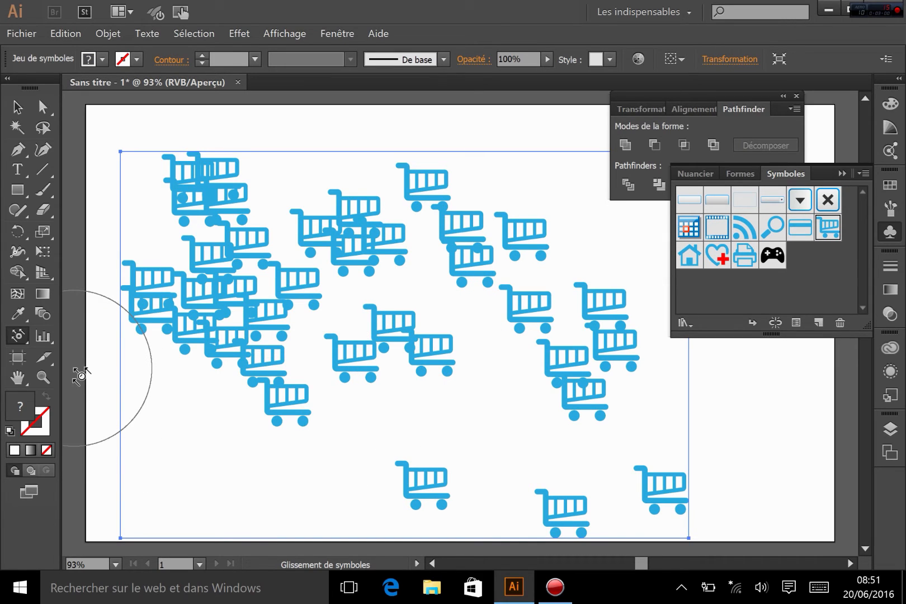
Step: Check the symbolism tool options, accept them as they are, and shift the carts around the centre and upper right
double_click(19, 336)
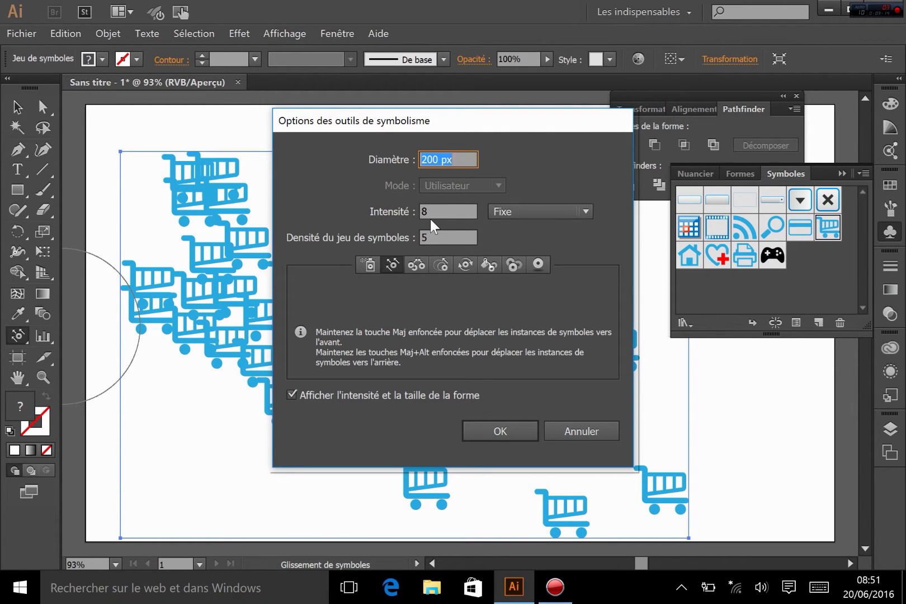
left_click(502, 431)
mouse_move(408, 372)
left_mouse_down()
mouse_move(429, 373)
mouse_move(438, 352)
mouse_move(446, 419)
mouse_move(508, 261)
mouse_move(556, 237)
left_mouse_up()
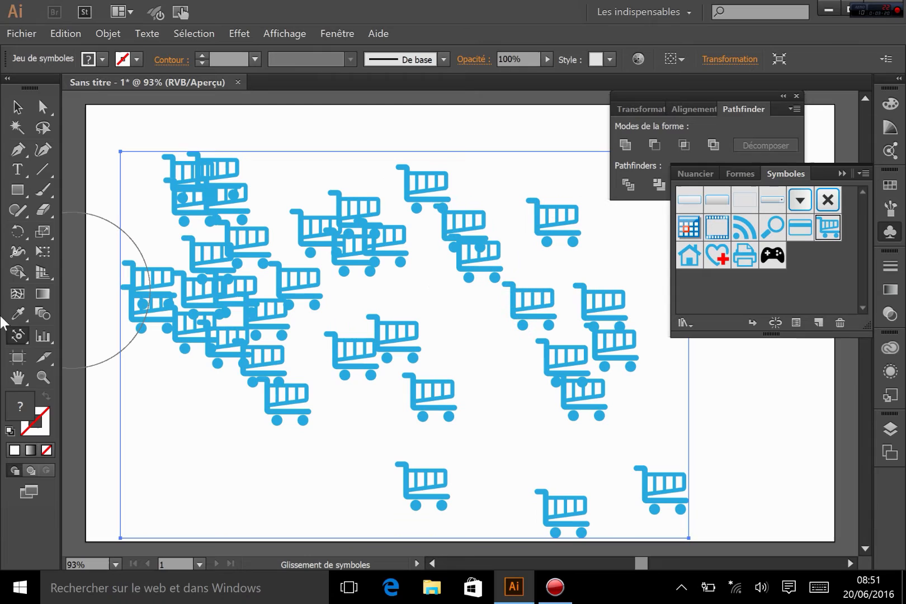
Step: Pull the carts closer together in several areas of the set with the Symbol Scruncher (Espacement de symboles)
left_click(19, 341)
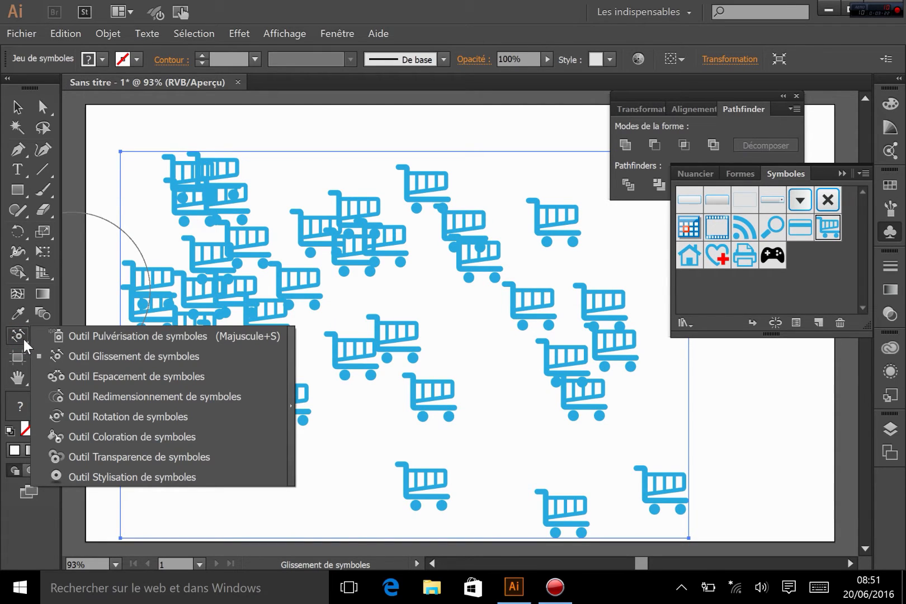
left_click(110, 379)
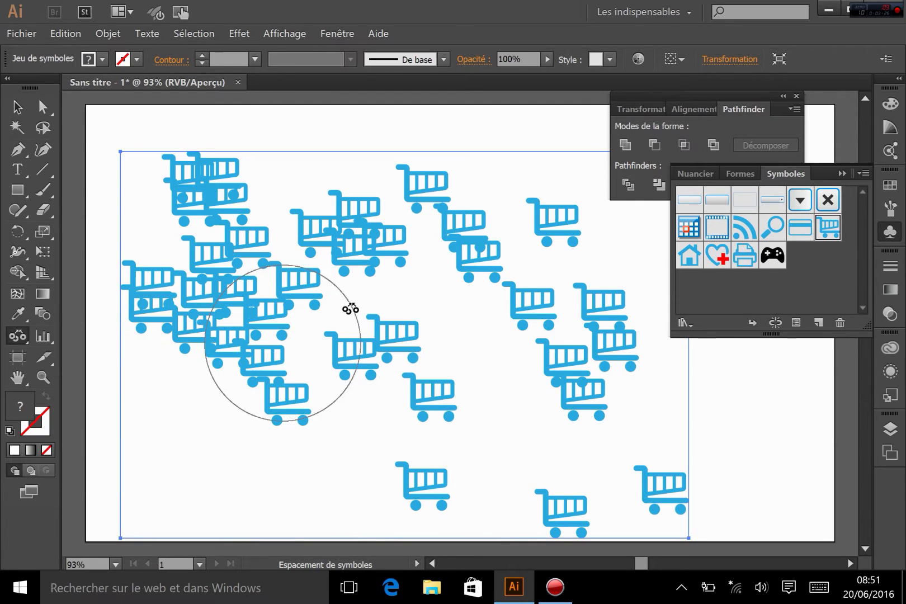
left_click_drag(257, 286, 265, 282)
mouse_move(371, 394)
left_mouse_down()
mouse_move(374, 376)
mouse_move(388, 384)
mouse_move(386, 370)
left_mouse_up()
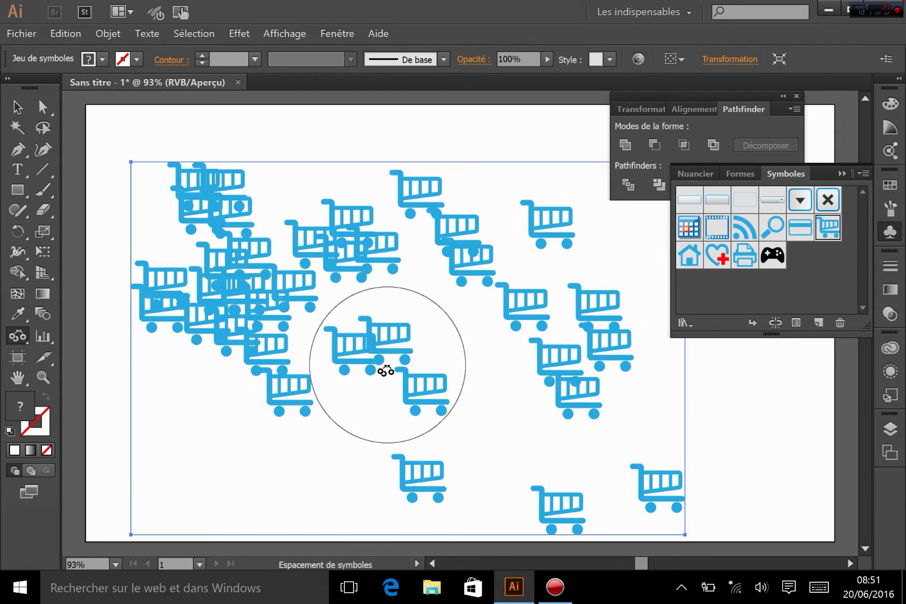
left_click_drag(557, 338, 557, 338)
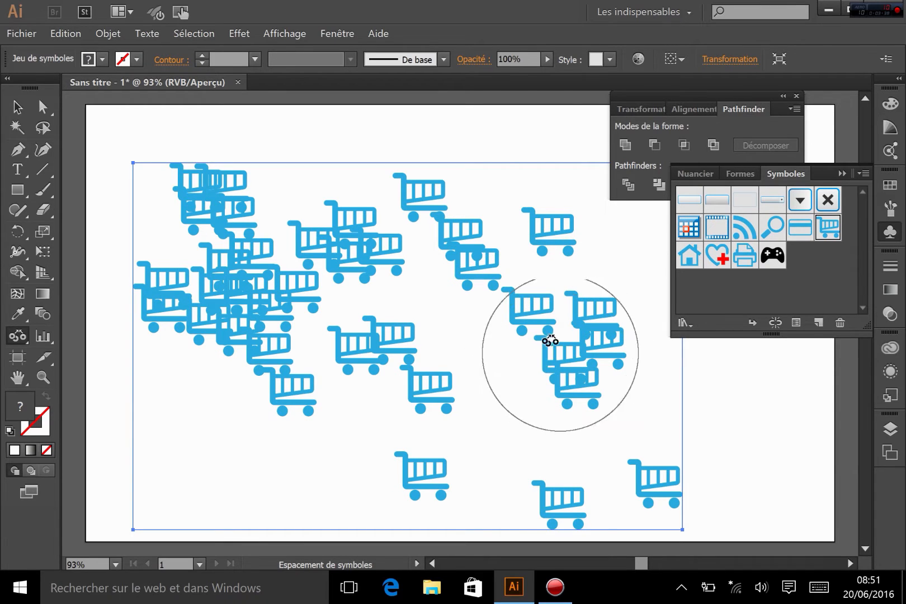
mouse_move(502, 257)
left_mouse_down()
mouse_move(490, 260)
mouse_move(513, 251)
left_mouse_up()
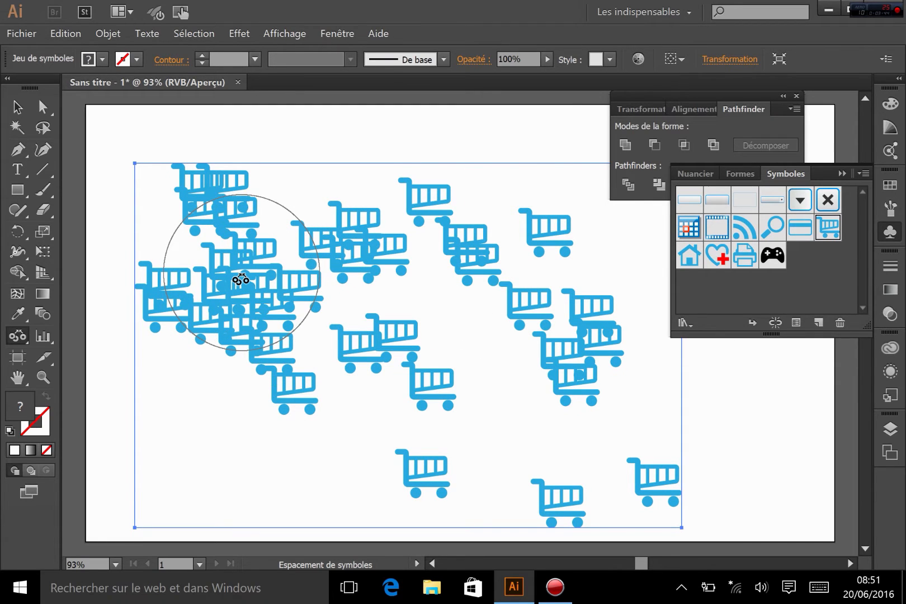
Step: Spread the carts outward around the left and centre of the set, and slightly adjust the spacing of the lower ones
left_click_drag(240, 278, 253, 282)
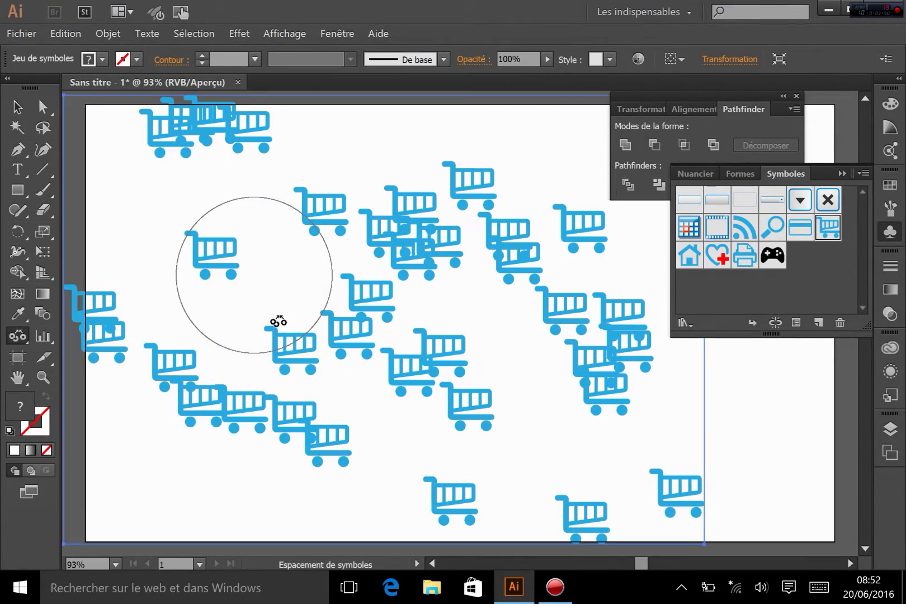
left_click_drag(429, 287, 388, 315)
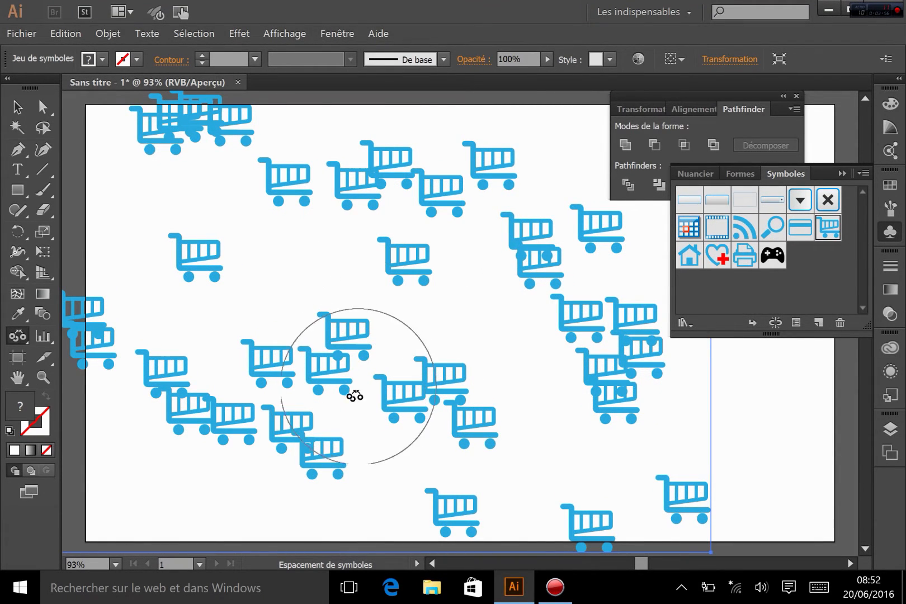
left_click_drag(351, 418, 345, 405)
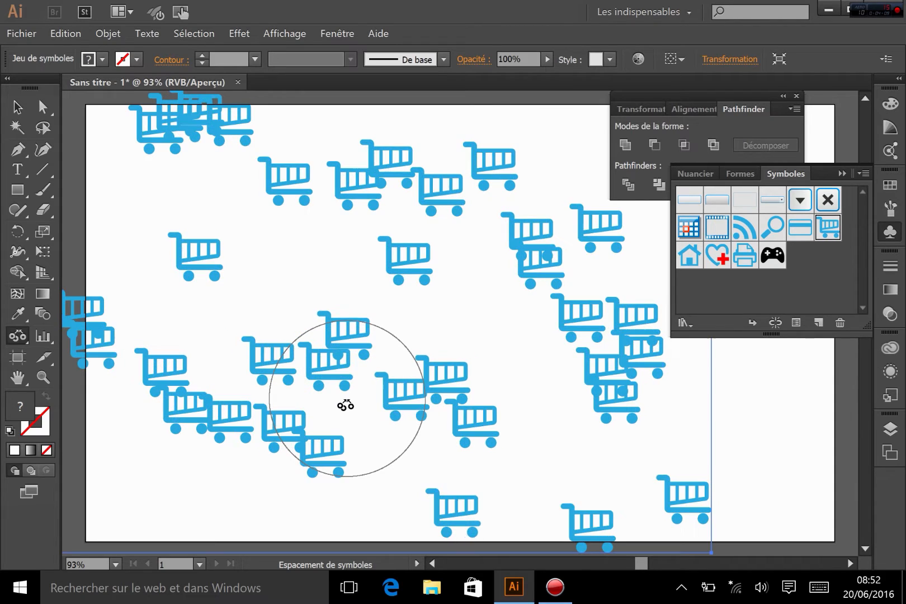
Step: Resize carts with the Symbol Sizer (Redimensionnement de symboles), enlarging the central and lower-left ones and shrinking several around the lower centre and right
left_click(16, 334)
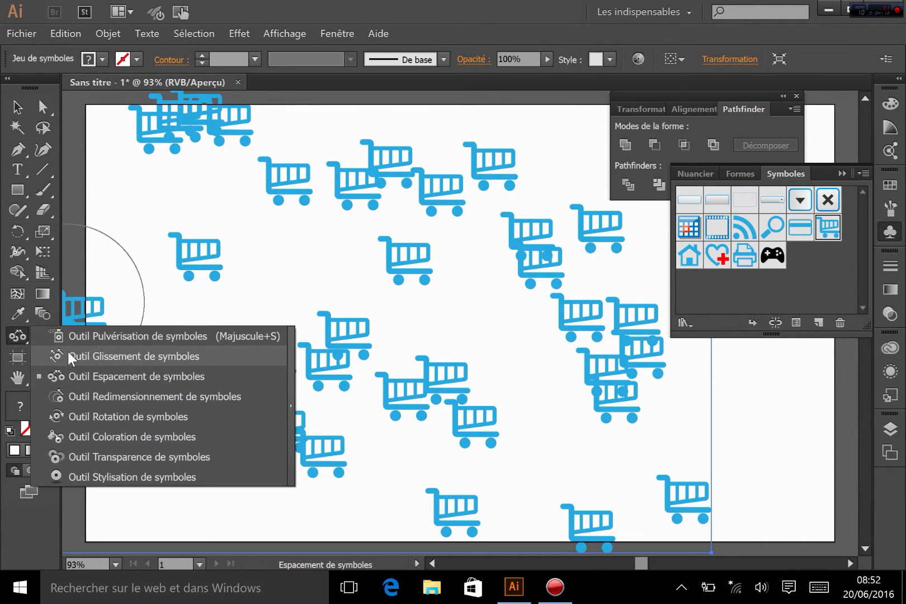
left_click(169, 395)
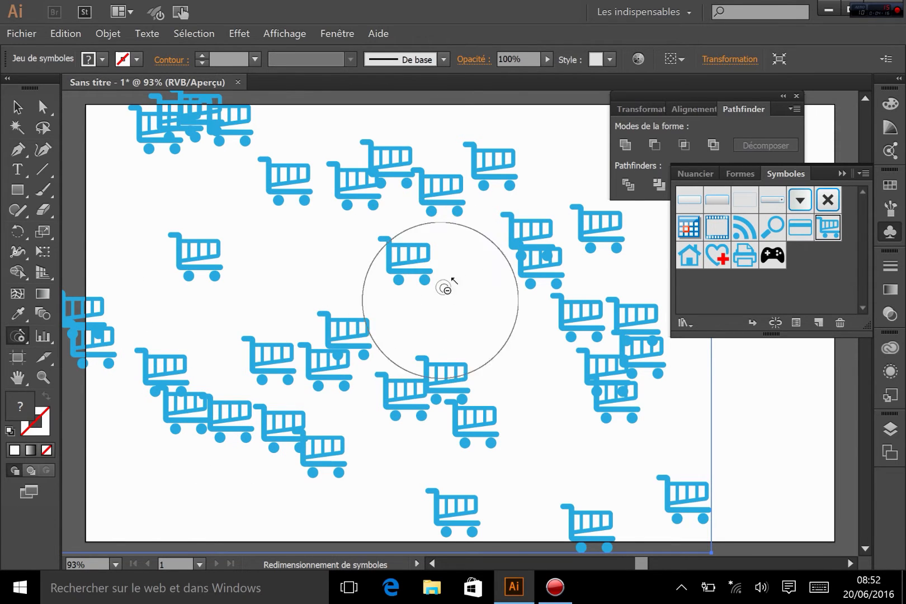
mouse_move(410, 262)
left_mouse_down()
mouse_move(431, 248)
mouse_move(419, 263)
left_mouse_up()
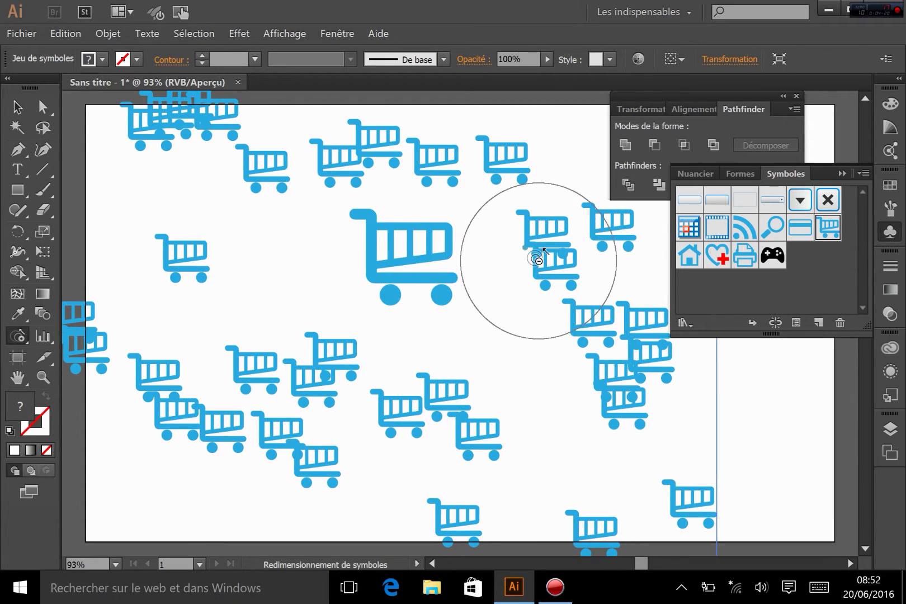
left_click_drag(540, 253, 591, 356)
left_click_drag(393, 413, 393, 414)
left_click_drag(270, 413, 269, 414)
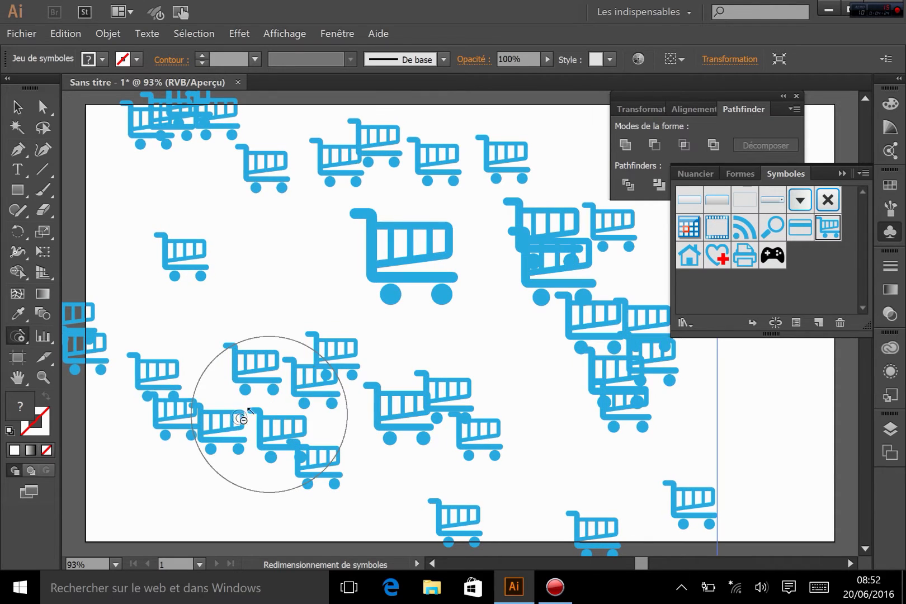
mouse_move(186, 383)
left_mouse_down()
mouse_move(231, 362)
mouse_move(245, 382)
left_mouse_up()
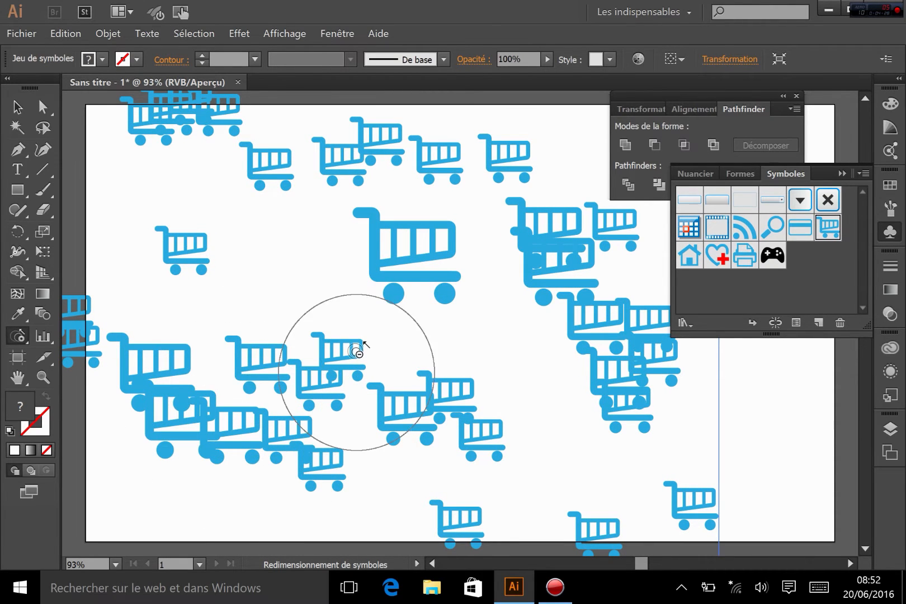
mouse_move(309, 373)
left_mouse_down()
mouse_move(417, 420)
mouse_move(515, 421)
mouse_move(613, 350)
mouse_move(618, 334)
mouse_move(559, 274)
mouse_move(535, 215)
left_mouse_up()
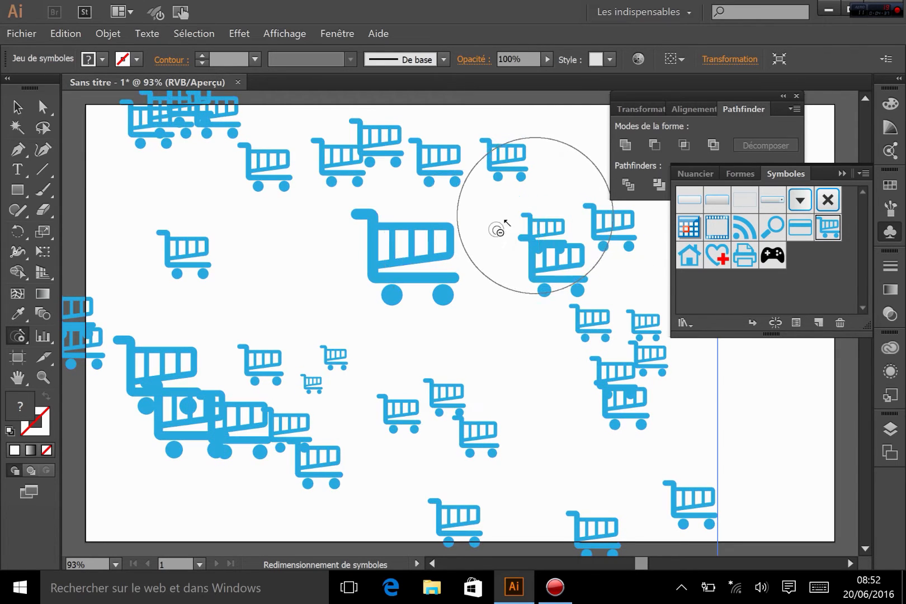
Step: Rotate the carts at the lower left, left, centre and upper right with the Symbol Spinner (Rotation de symboles)
left_click(19, 332)
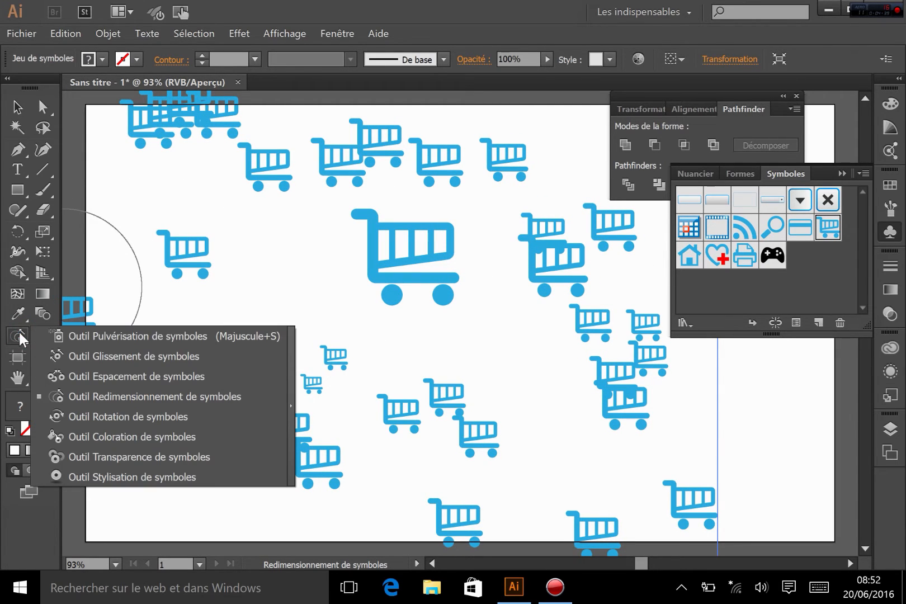
left_click(153, 417)
mouse_move(184, 417)
left_mouse_down()
mouse_move(239, 419)
mouse_move(318, 398)
mouse_move(291, 465)
left_mouse_up()
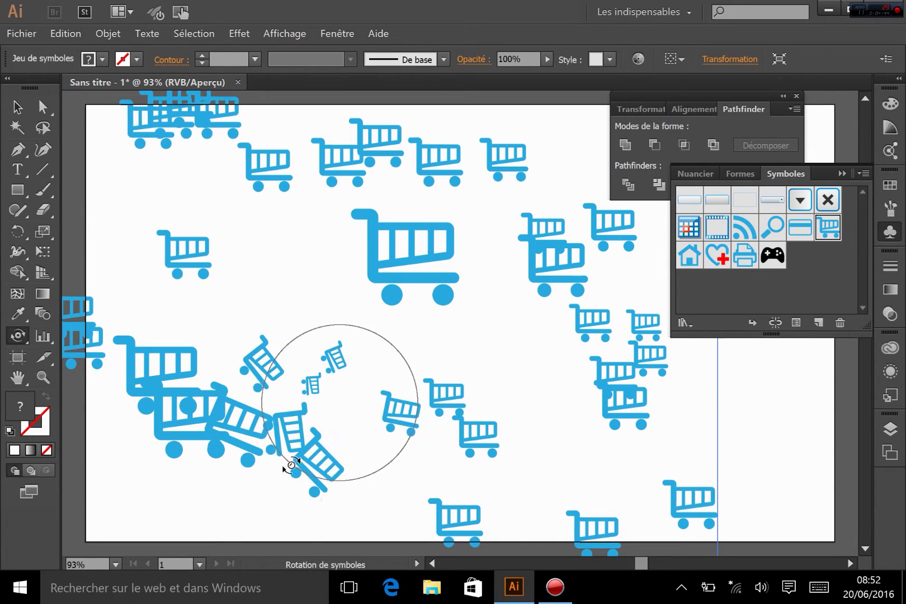
mouse_move(169, 251)
left_mouse_down()
mouse_move(250, 250)
mouse_move(293, 268)
mouse_move(380, 278)
mouse_move(348, 241)
mouse_move(355, 236)
mouse_move(424, 315)
mouse_move(609, 349)
mouse_move(601, 244)
mouse_move(495, 201)
mouse_move(388, 179)
mouse_move(335, 152)
left_mouse_up()
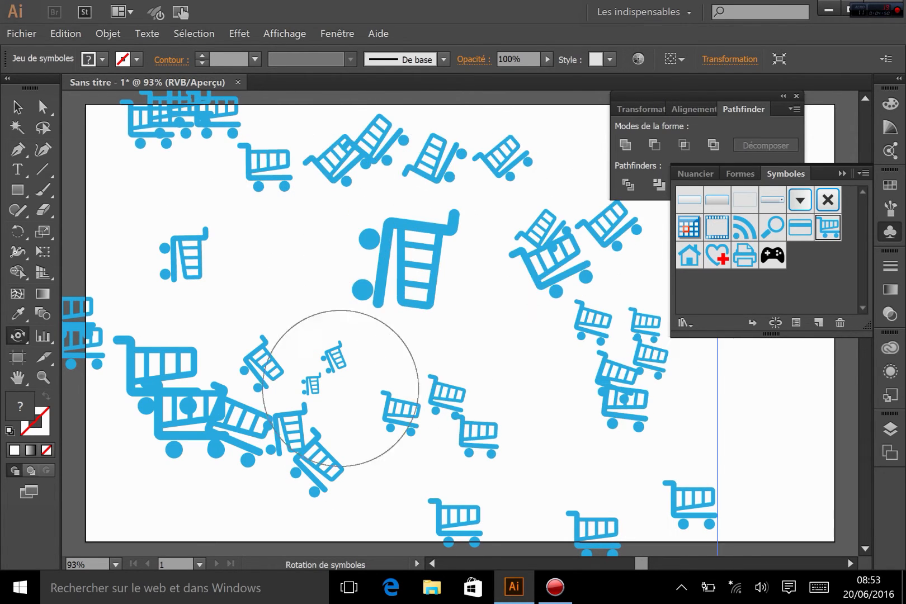
Step: Reselect the cart symbol set, activate the Symbol Stainer (Coloration de symboles) and try to pick a new fill colour
mouse_move(514, 585)
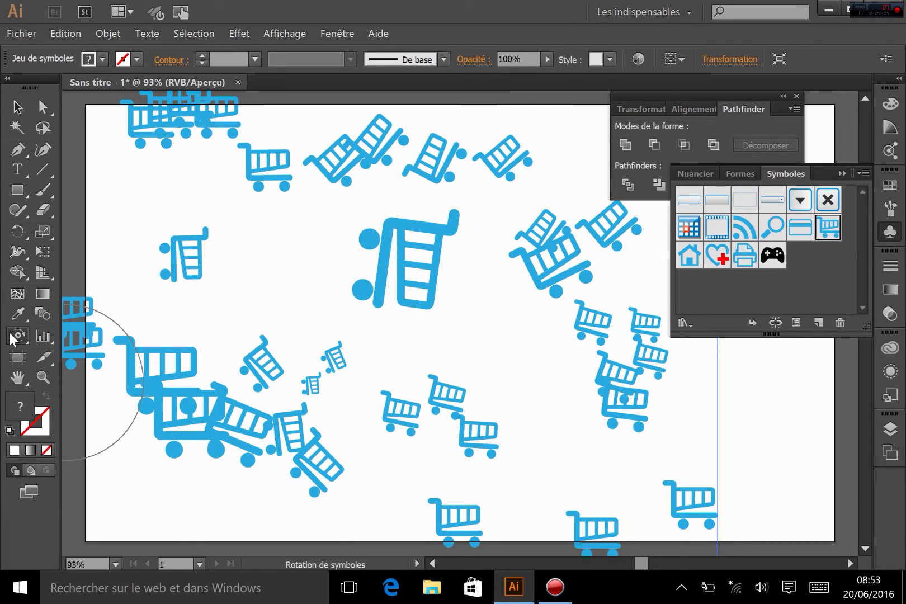
left_click_drag(13, 340, 136, 433)
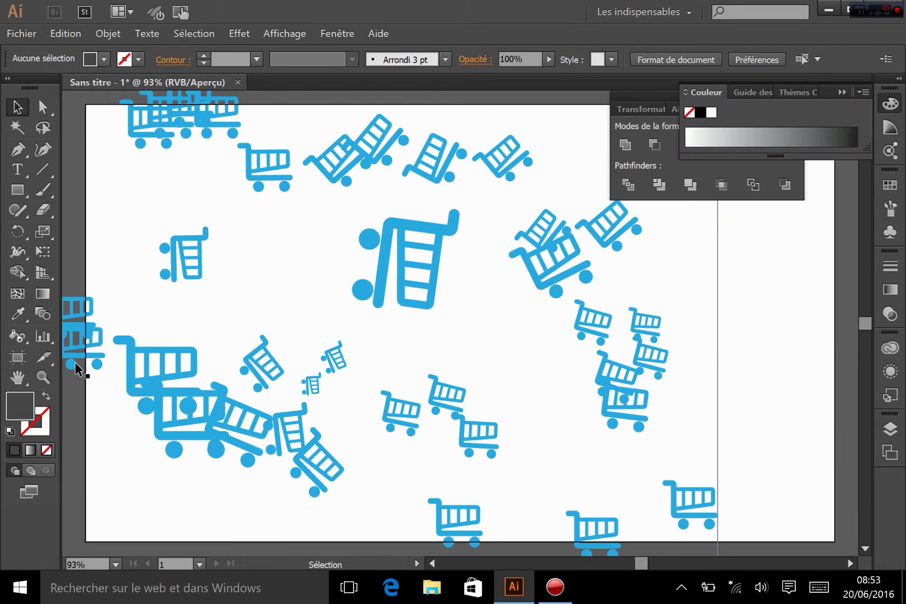
left_click(24, 334)
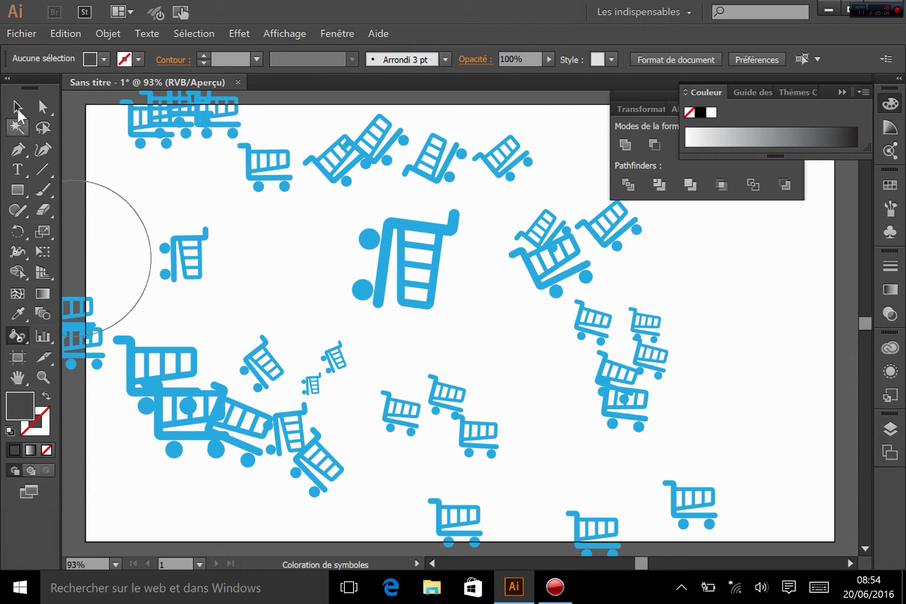
left_click(184, 250)
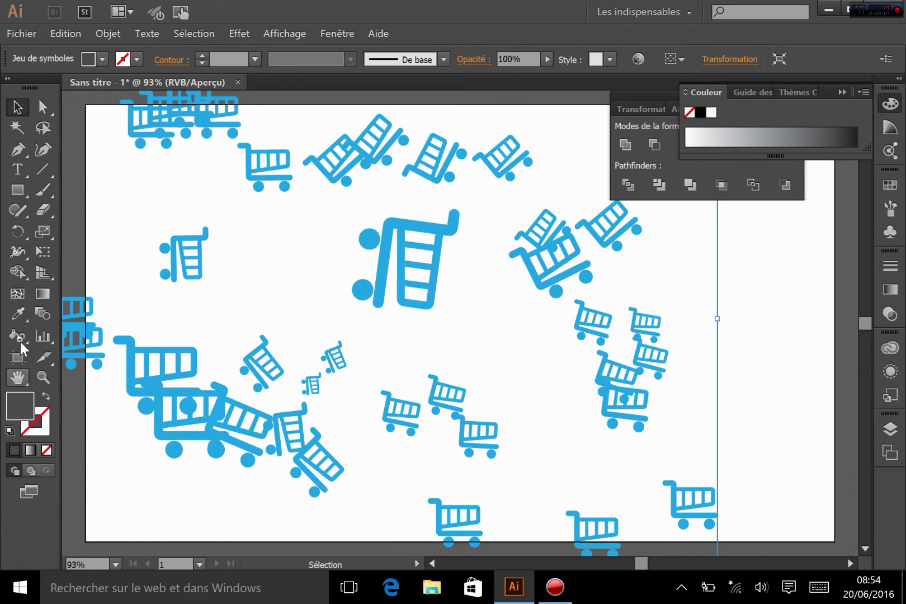
double_click(18, 399)
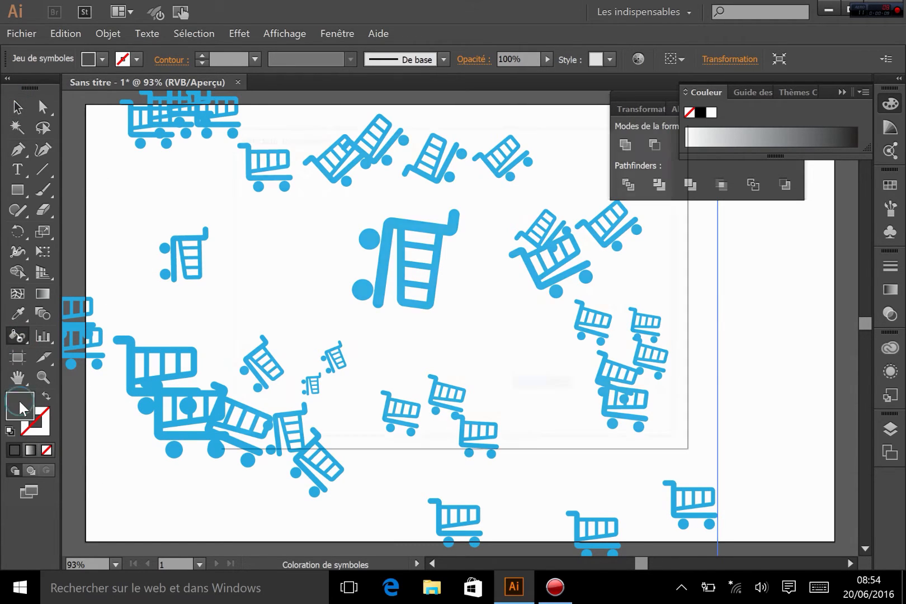
left_click(429, 202)
left_click(616, 183)
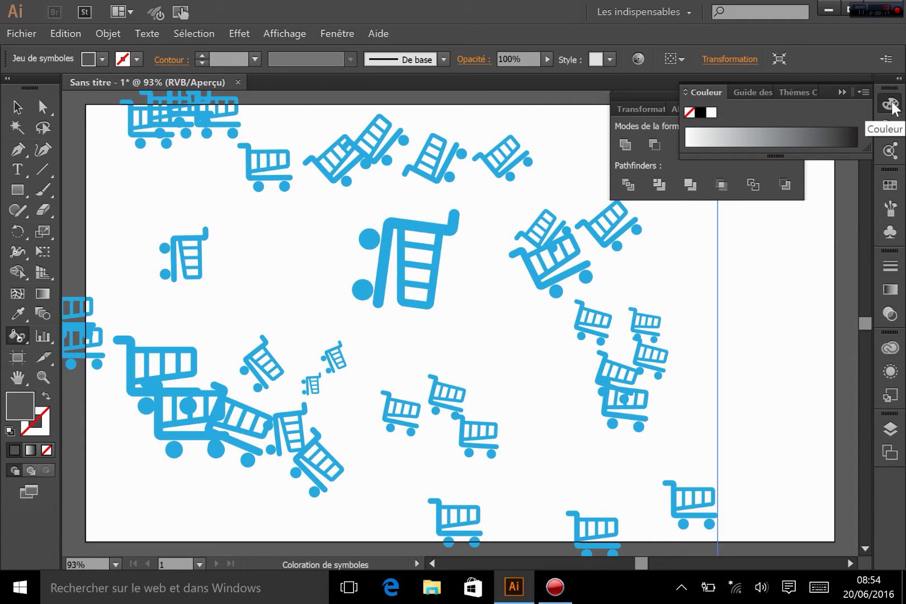
Step: Switch the colour mode from greyscale to RGB (RVB) and set the fill colour to red EA0606
left_click(862, 93)
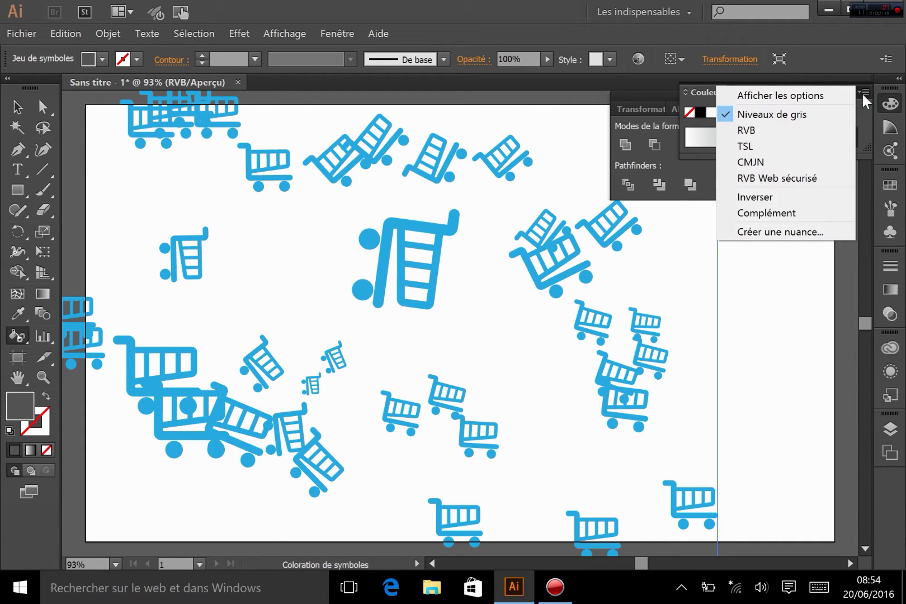
left_click(780, 129)
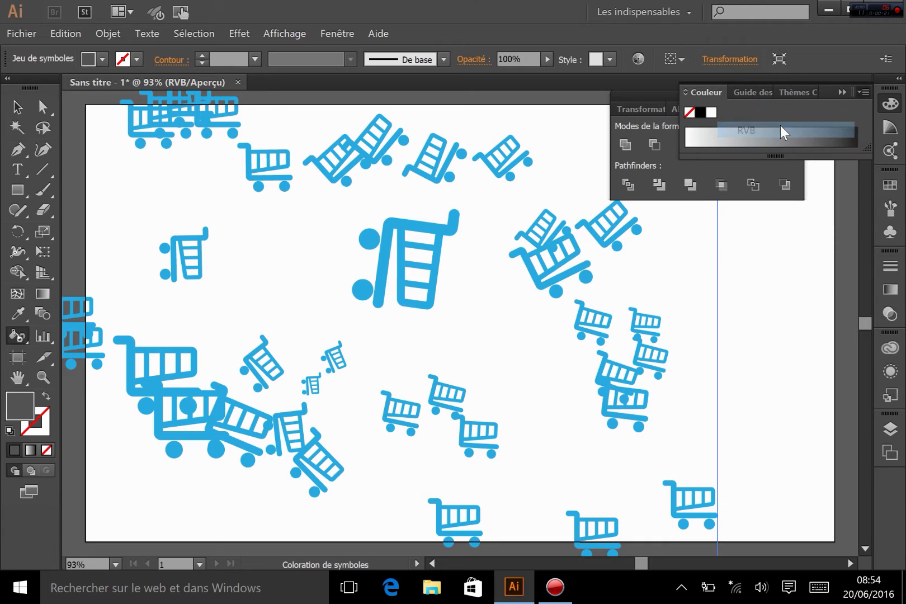
double_click(16, 410)
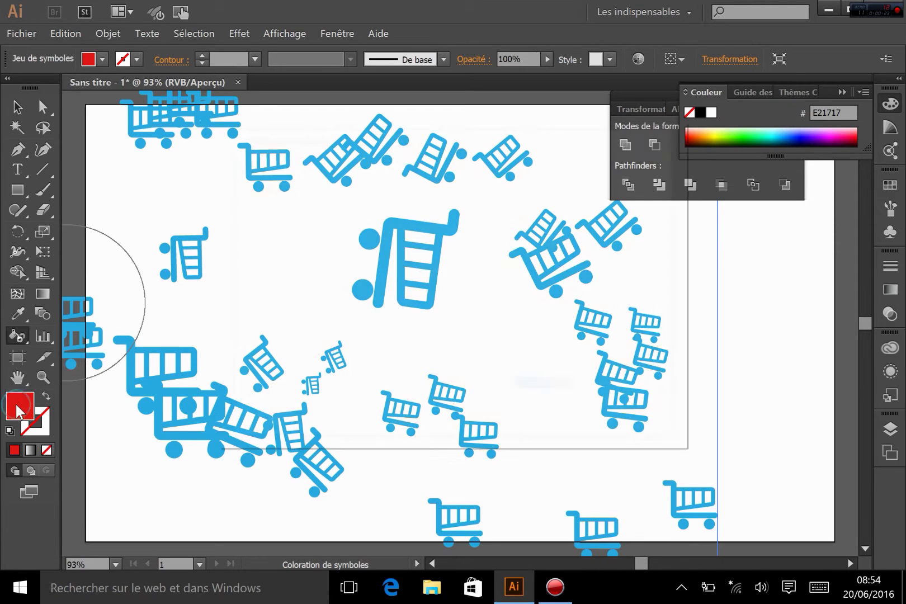
left_click_drag(433, 246, 429, 196)
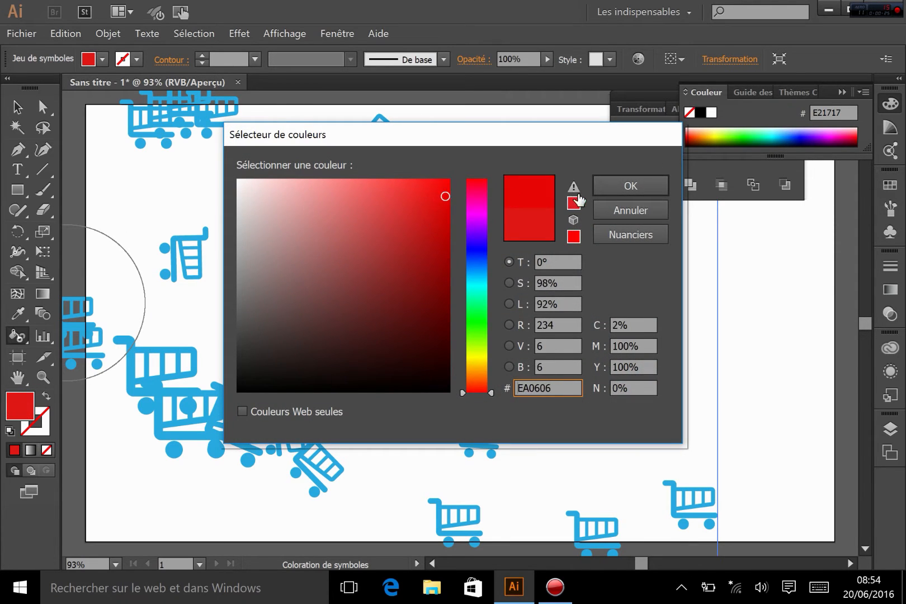
left_click(608, 189)
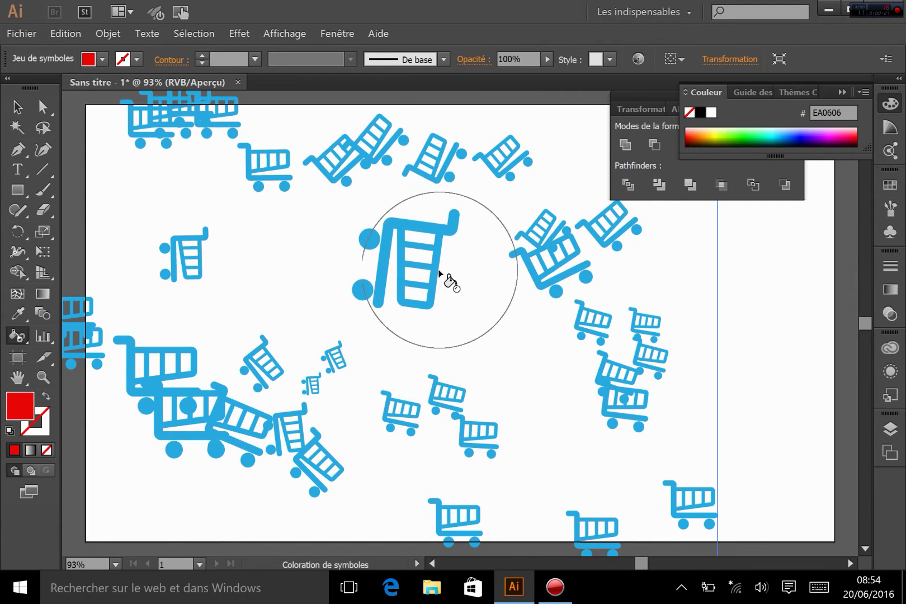
Step: Stain the large central cart and several carts on the right of the set with the red fill
left_click_drag(432, 270, 418, 281)
mouse_move(543, 279)
left_mouse_down()
mouse_move(544, 318)
mouse_move(580, 381)
mouse_move(567, 376)
mouse_move(604, 382)
left_mouse_up()
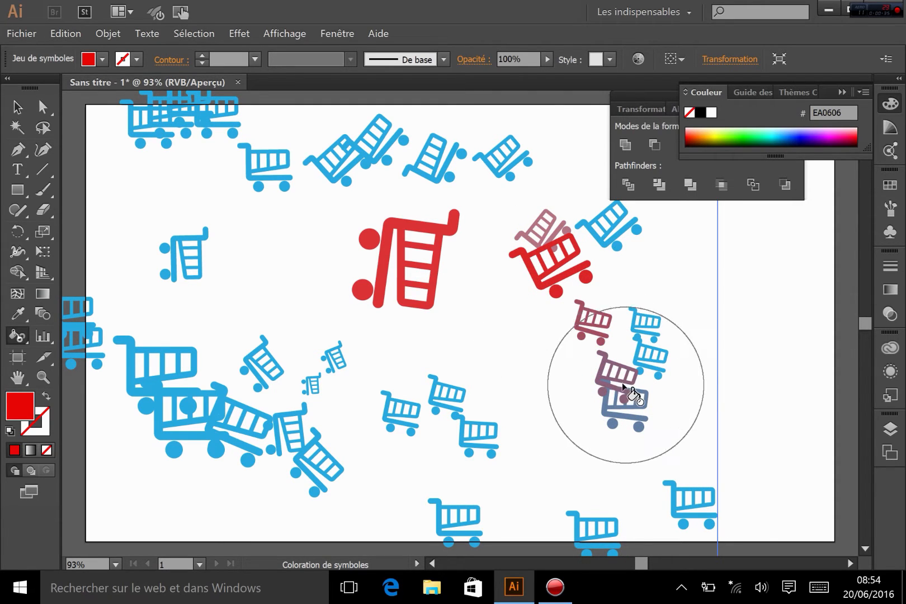
left_click_drag(617, 395, 618, 398)
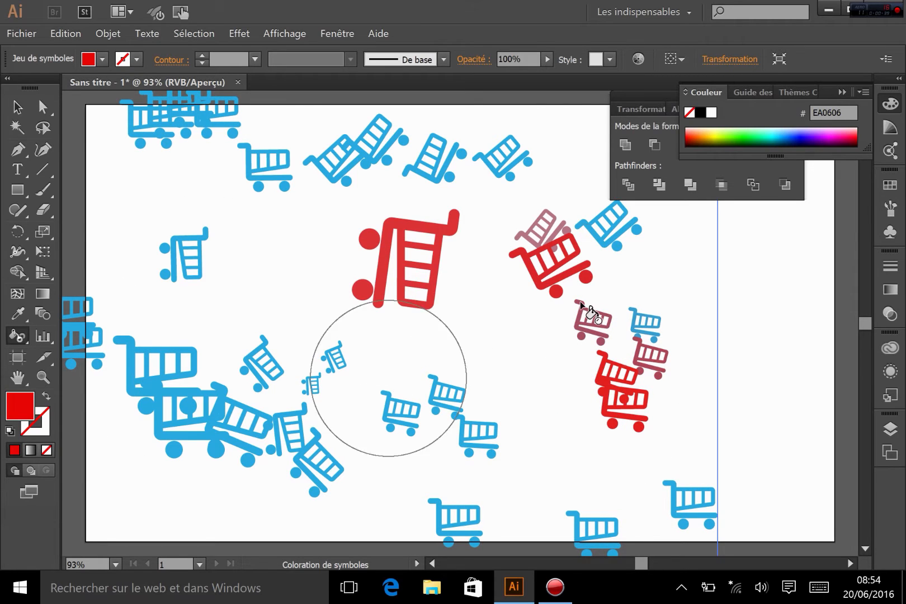
Step: Set the fill colour to green 1DE807 and stain the carts at the lower left, lower centre and upper left
double_click(18, 403)
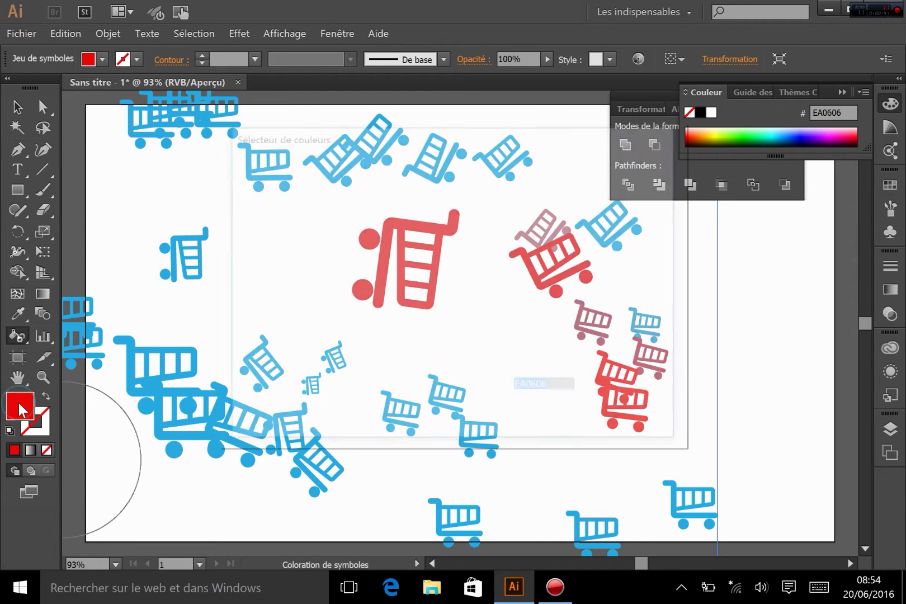
left_click(480, 326)
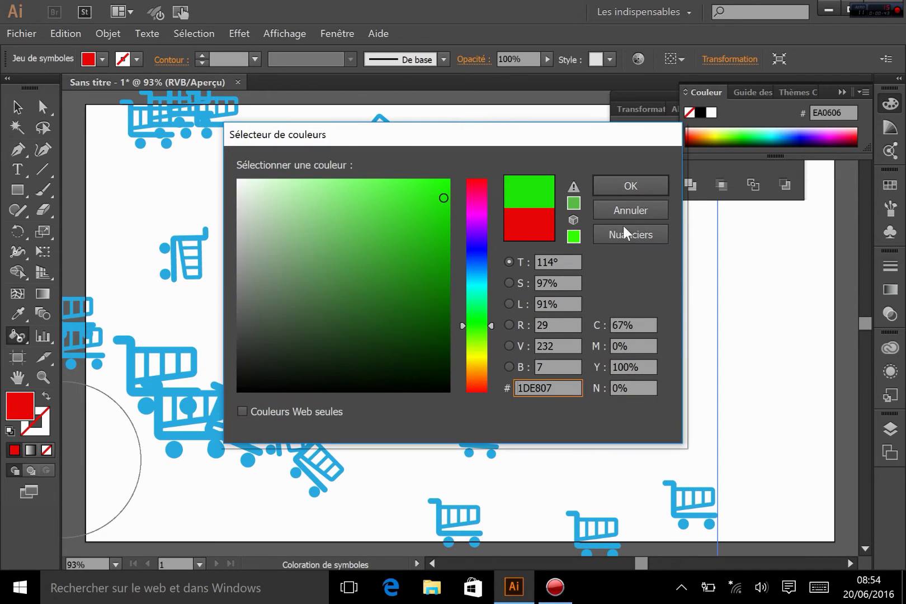
left_click(645, 185)
mouse_move(231, 455)
left_mouse_down()
mouse_move(241, 426)
mouse_move(249, 435)
left_mouse_up()
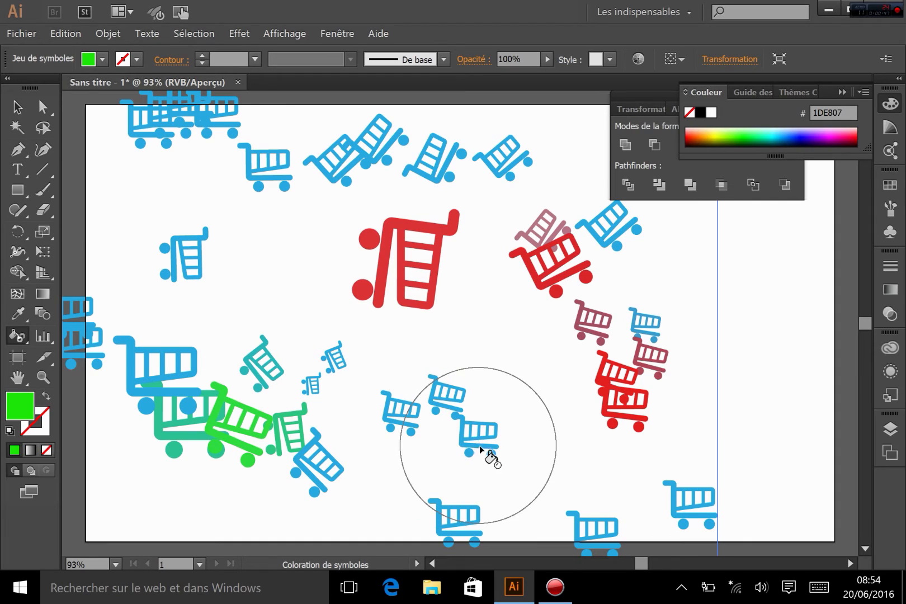
left_click_drag(489, 456, 449, 406)
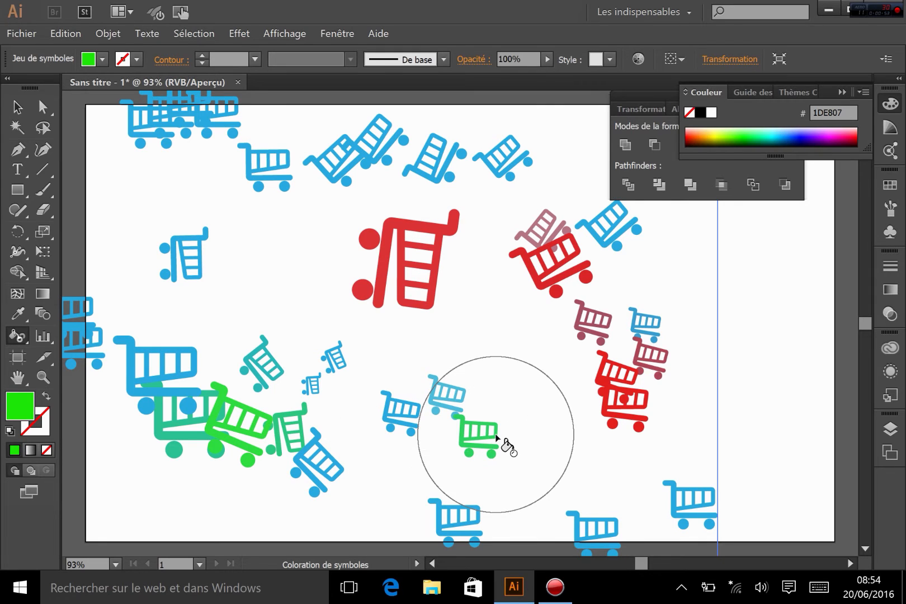
left_click(186, 264)
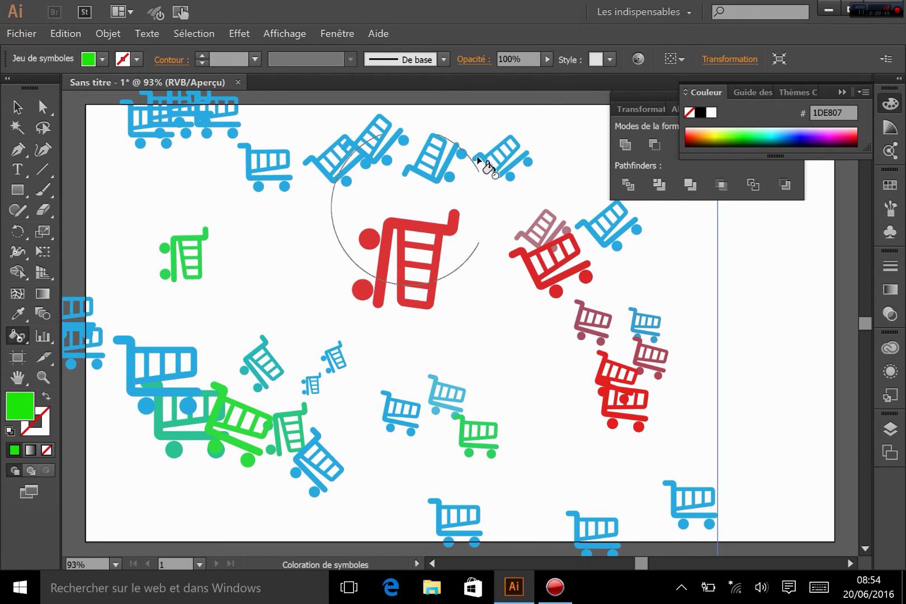
Step: Fade the bottom cart, the green lower-centre cart and the red carts at the upper right with the Symbol Screener (Transparence de symboles)
mouse_move(21, 333)
left_mouse_down()
mouse_move(51, 341)
mouse_move(146, 456)
left_mouse_up()
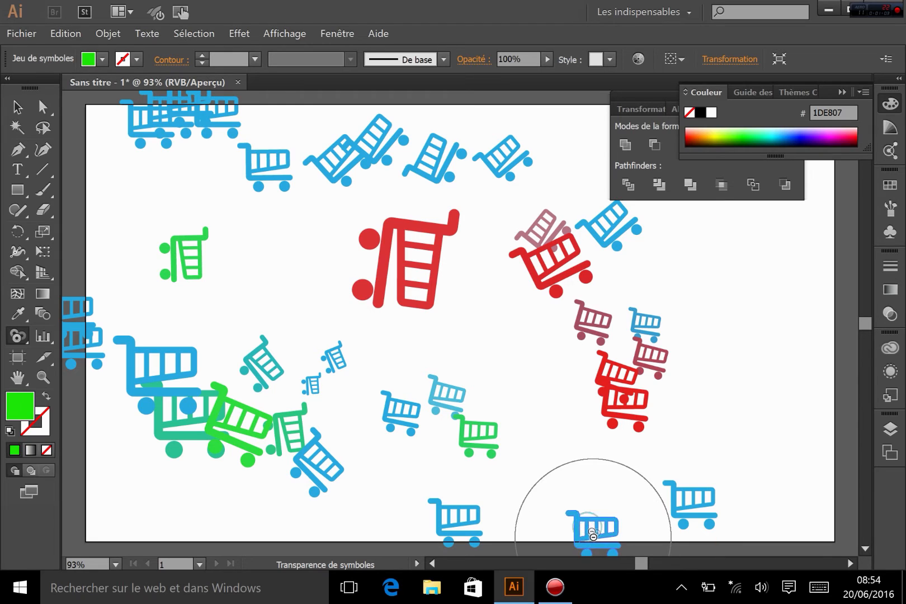
left_click(608, 530)
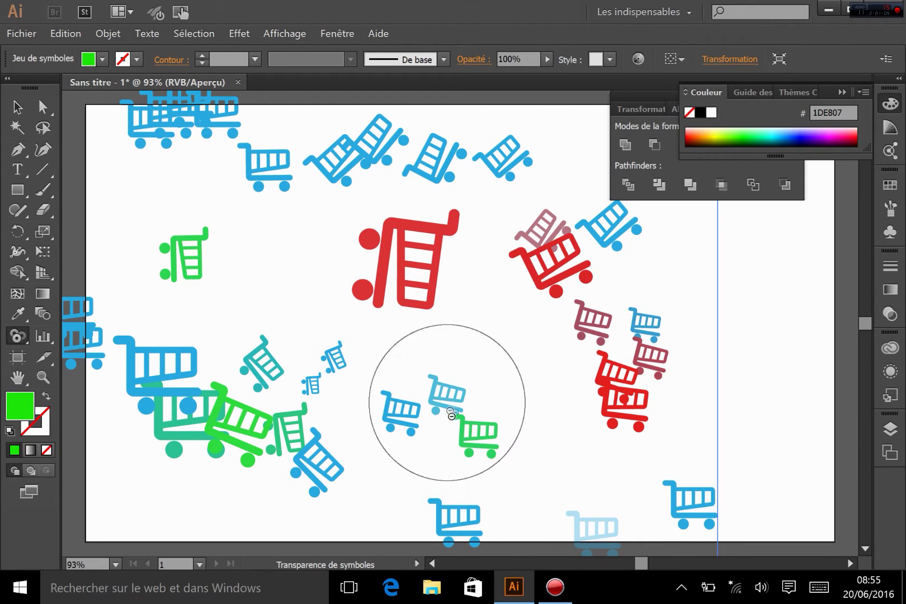
left_click_drag(475, 441, 484, 438)
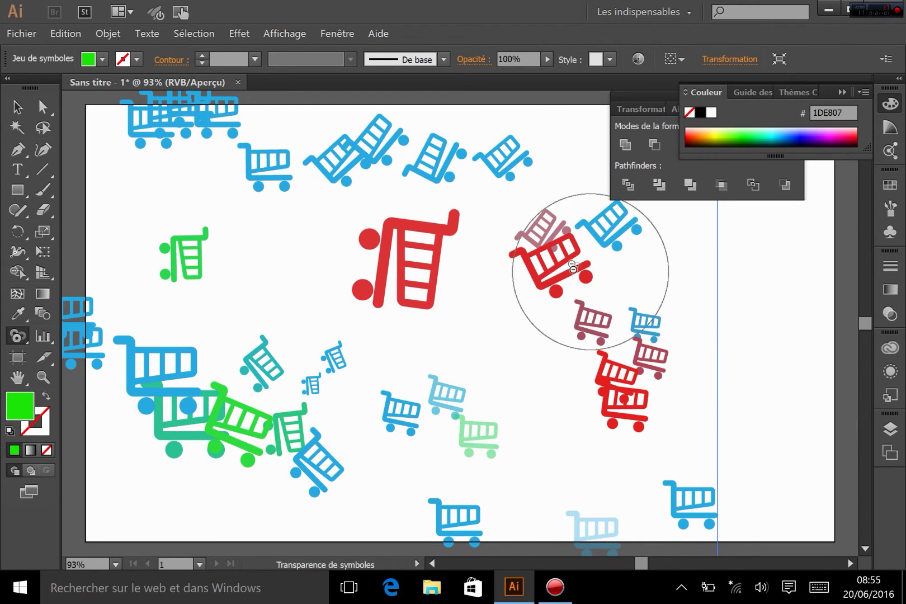
left_click_drag(600, 267, 565, 271)
mouse_move(536, 318)
left_mouse_down()
mouse_move(543, 283)
mouse_move(553, 286)
left_mouse_up()
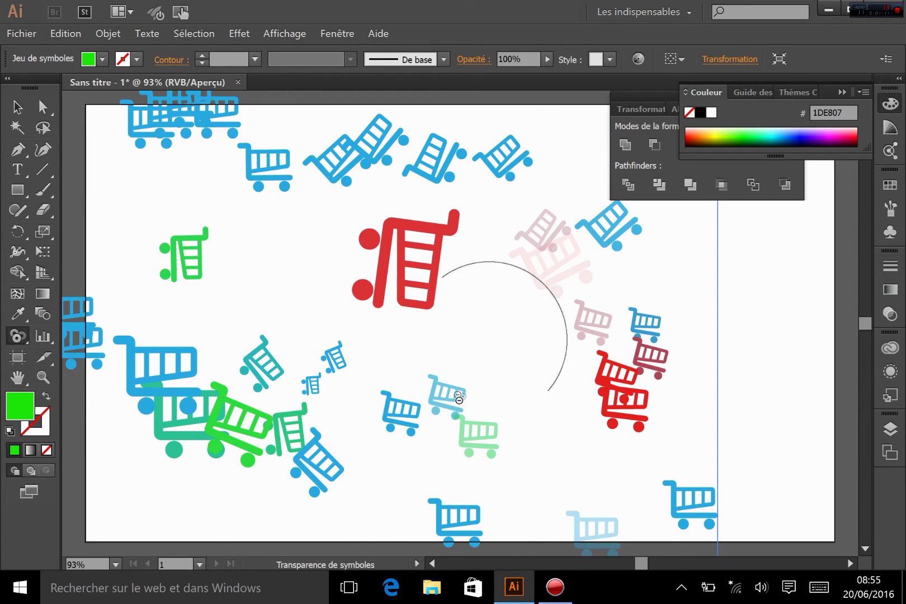
Step: Activate the Symbol Styler (Stylisation de symboles)
left_click(22, 335)
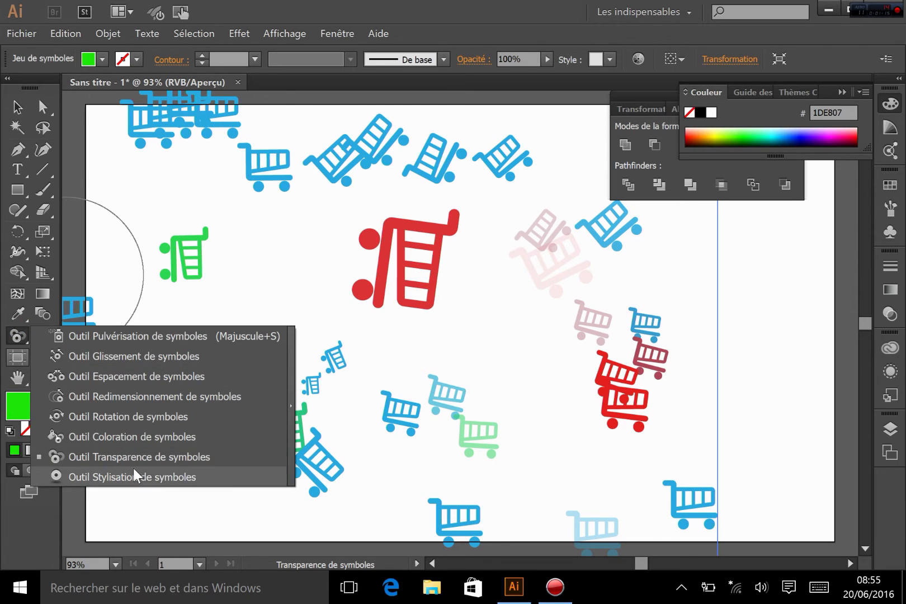
left_click(187, 478)
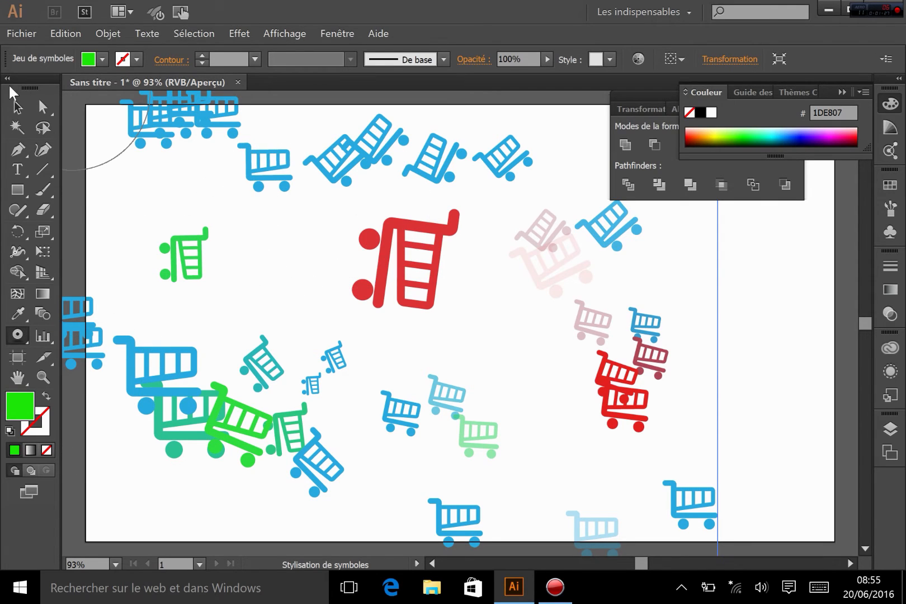
Step: Move the cart symbol set slightly down and across the artboard and expand it with Objet and Fond enabled
left_click(16, 106)
mouse_move(402, 183)
left_mouse_down()
mouse_move(451, 158)
mouse_move(394, 178)
left_mouse_up()
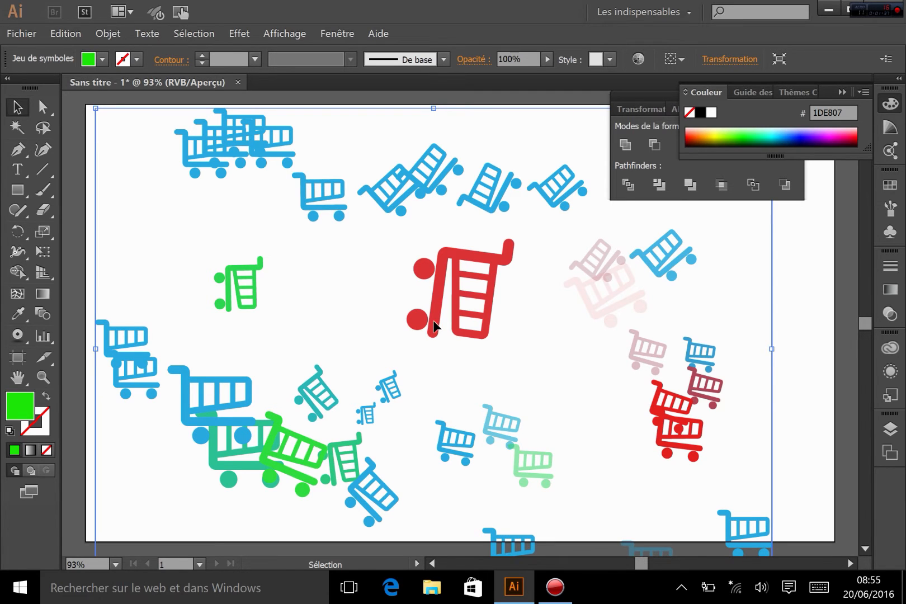
left_click(110, 35)
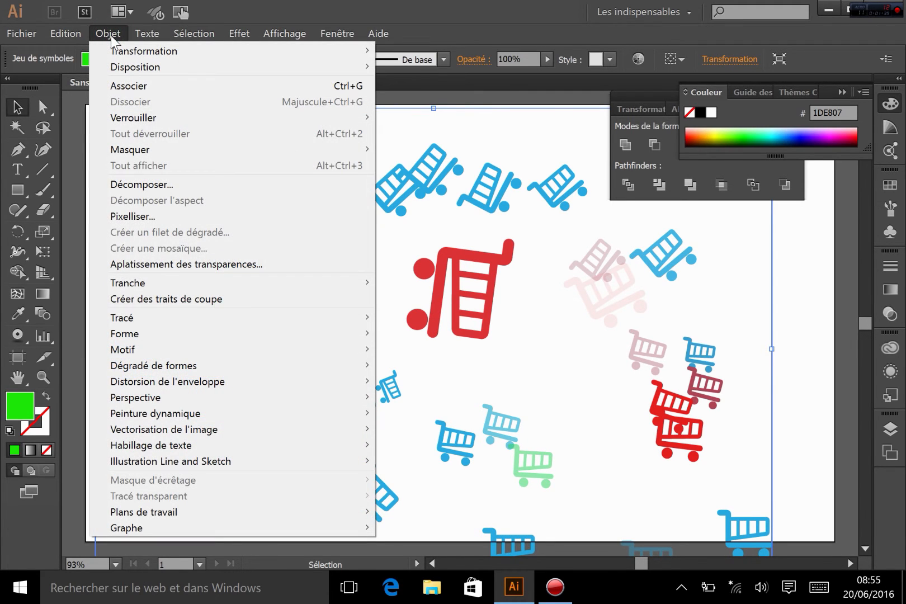
left_click(154, 185)
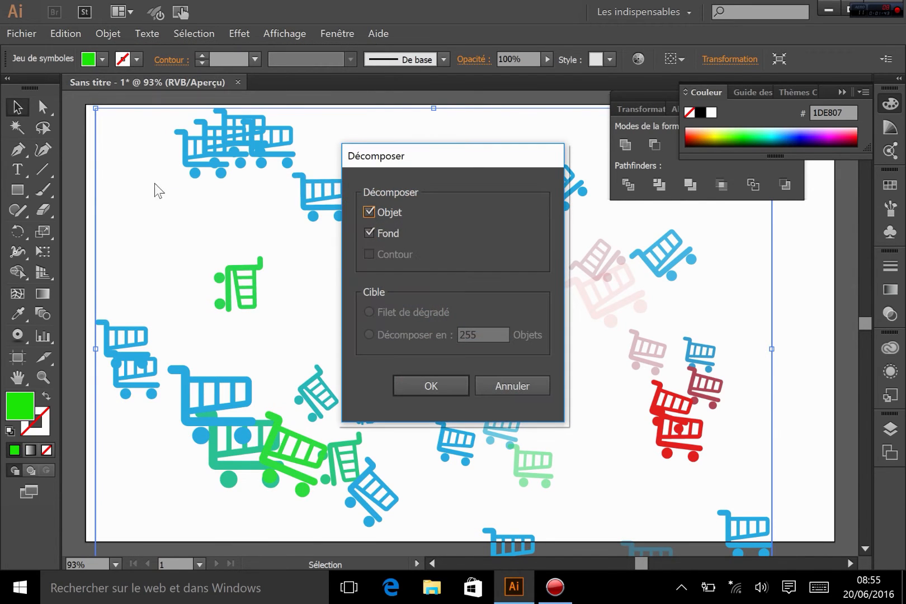
left_click(434, 383)
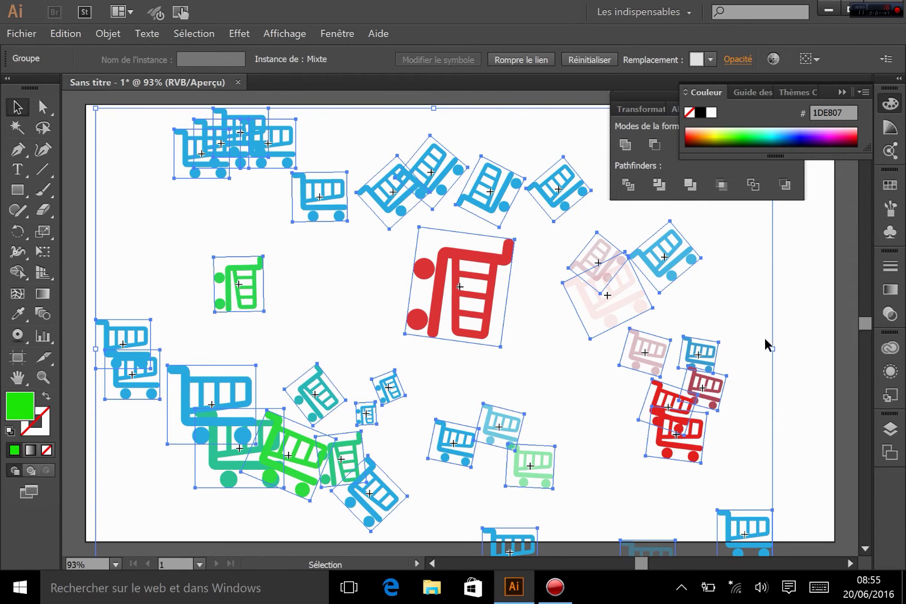
Step: Expand the grouped cart instances once more into editable paths with Objet and Fond enabled
left_click(776, 336)
left_click(466, 303)
left_click(114, 35)
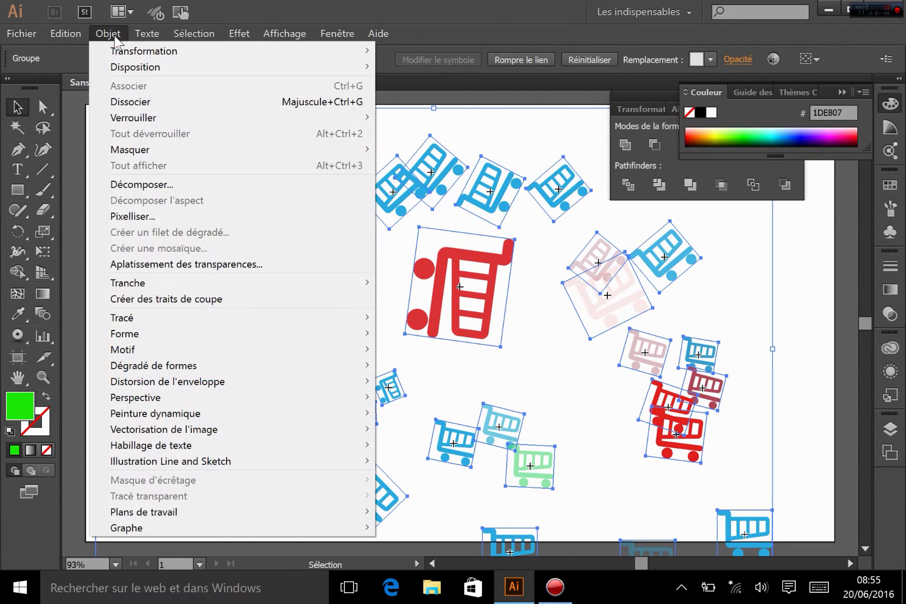
left_click(149, 181)
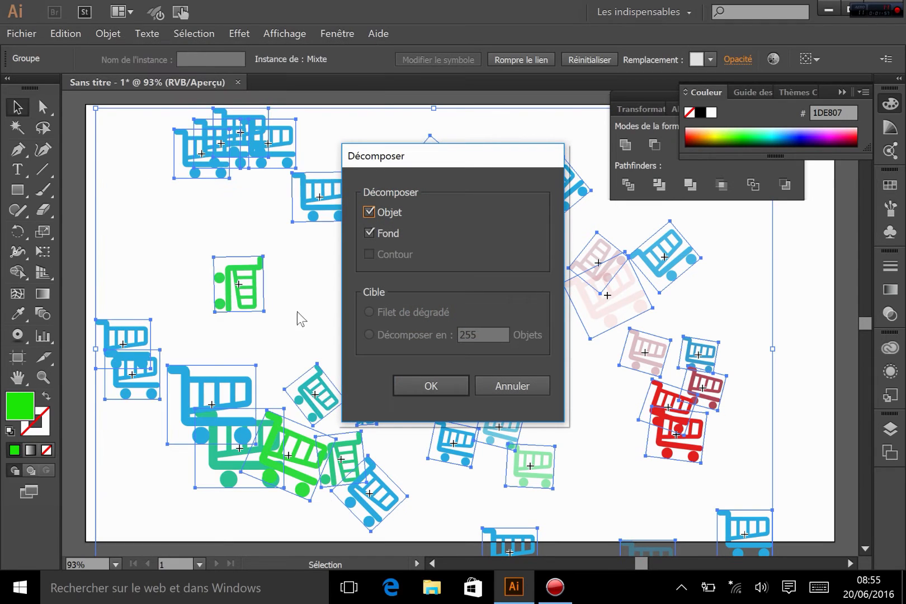
left_click(439, 383)
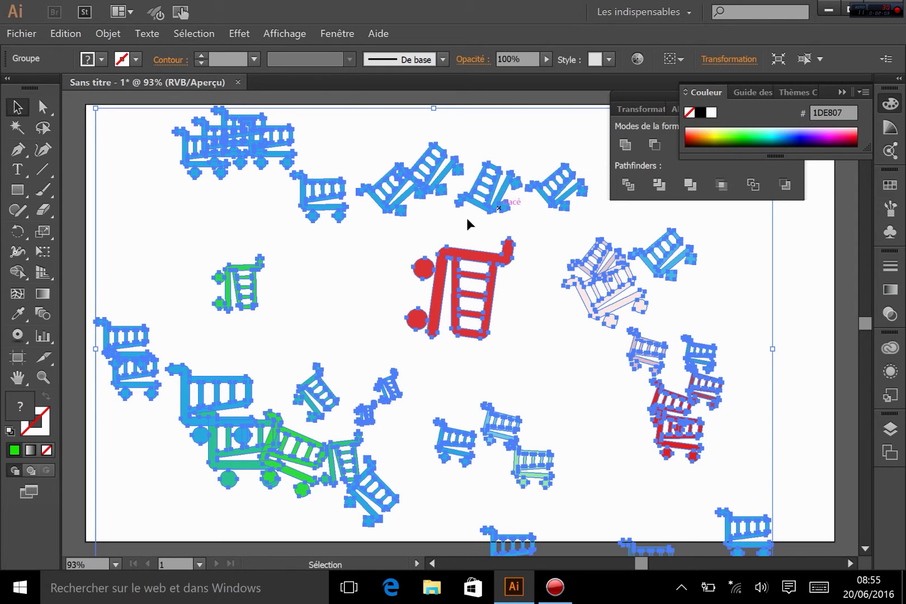
Step: Ungroup the expanded carts repeatedly until their bodies and wheels are separate paths
left_click(551, 338)
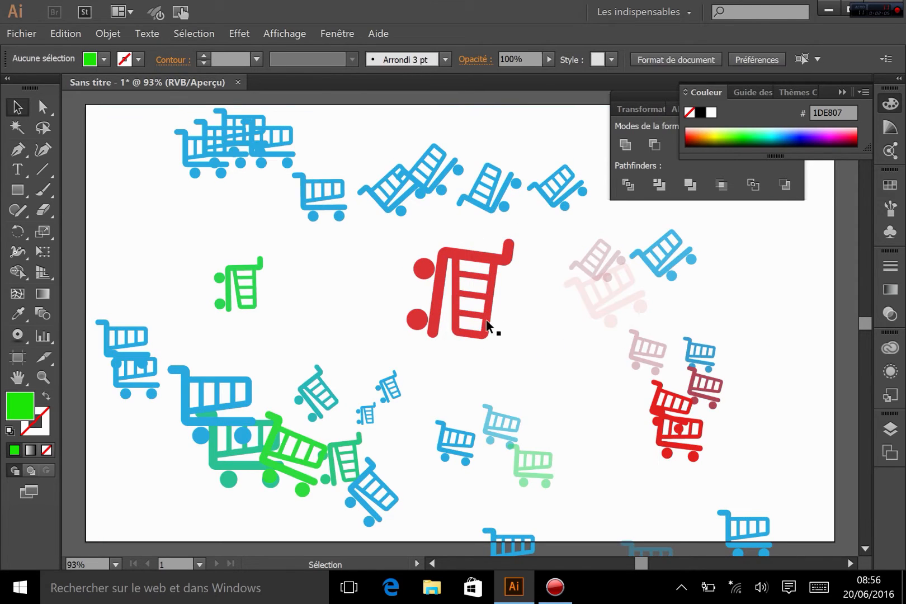
left_click(483, 314)
right_click(485, 302)
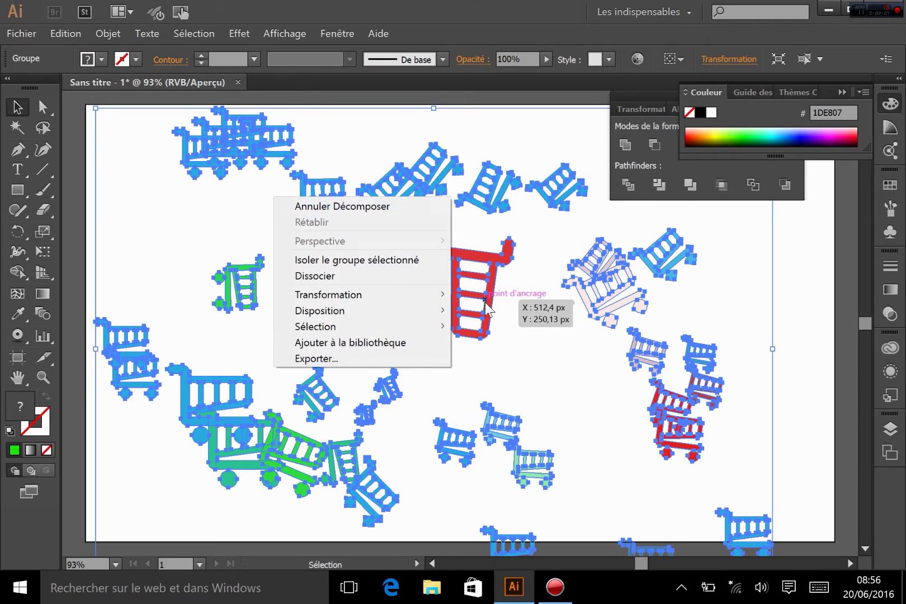
left_click(356, 274)
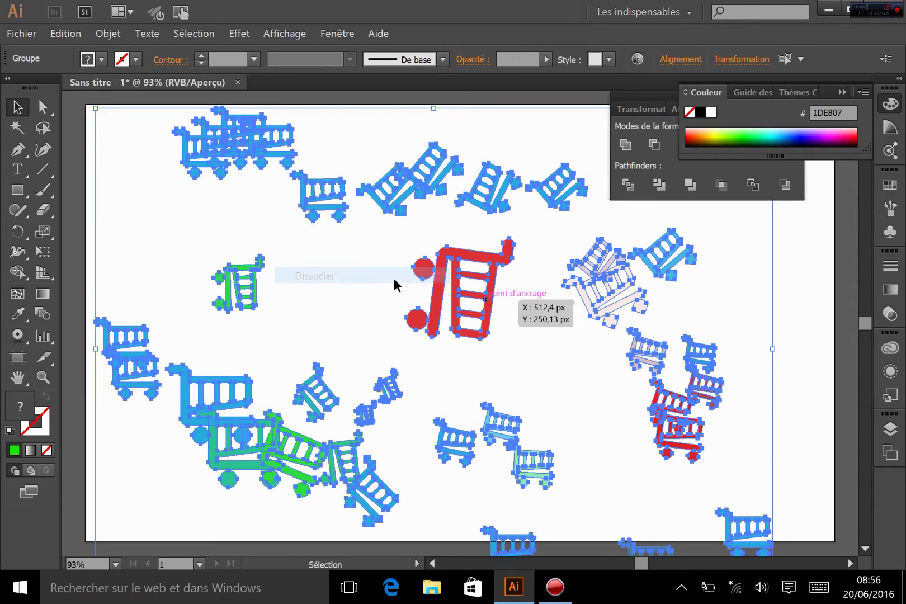
right_click(468, 289)
left_click(331, 267)
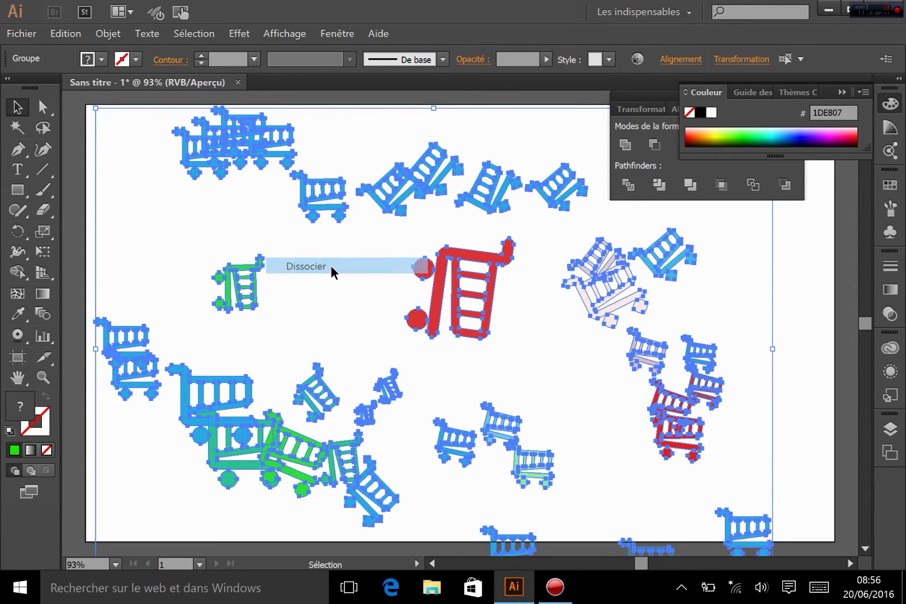
right_click(452, 266)
left_click(487, 394)
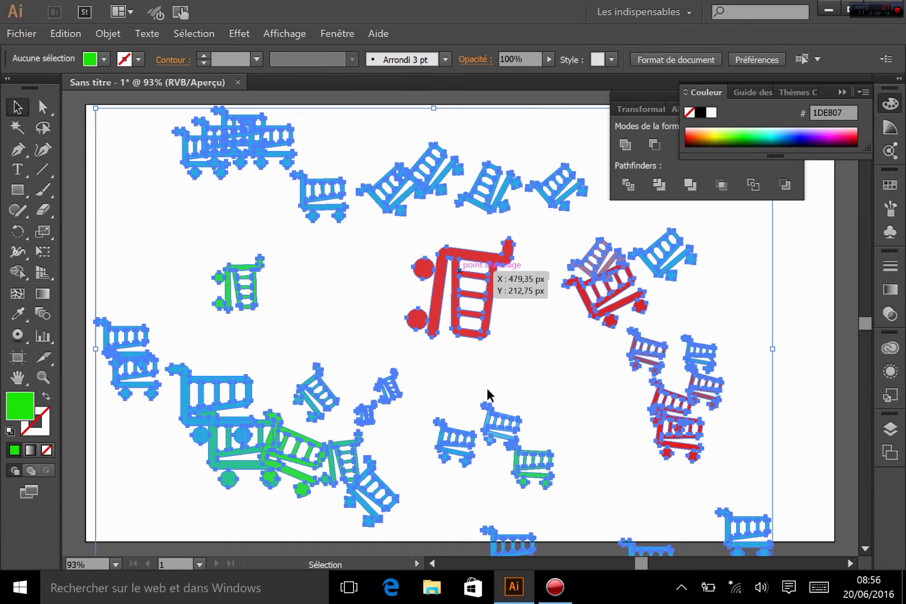
Step: Move the body and the two wheels of the large red central cart apart from one another
left_click(452, 292)
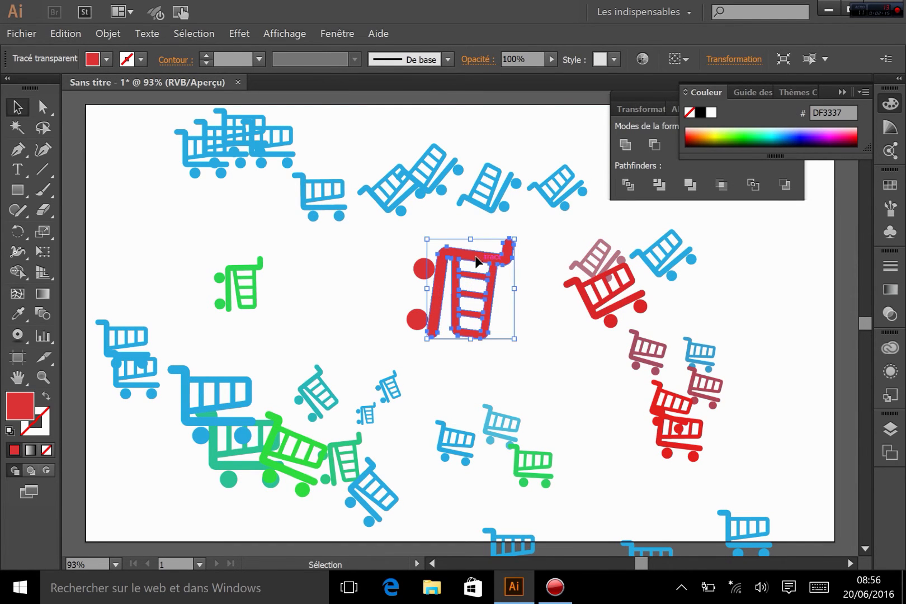
left_click_drag(476, 261, 501, 294)
left_click_drag(428, 270, 409, 258)
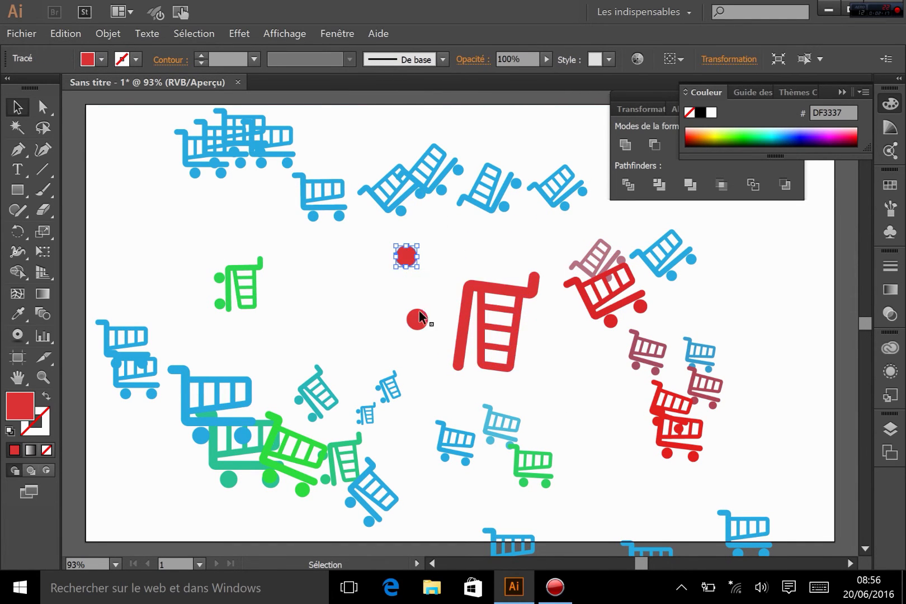
left_click_drag(419, 316, 414, 336)
left_click(486, 317)
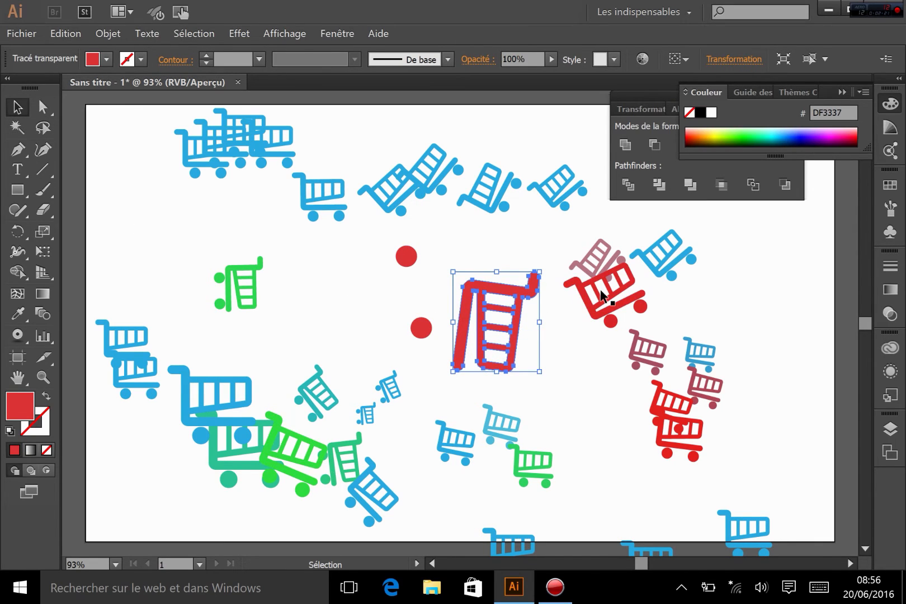
Step: Select all the cart artwork and delete it to clear the artboard
left_click(604, 378)
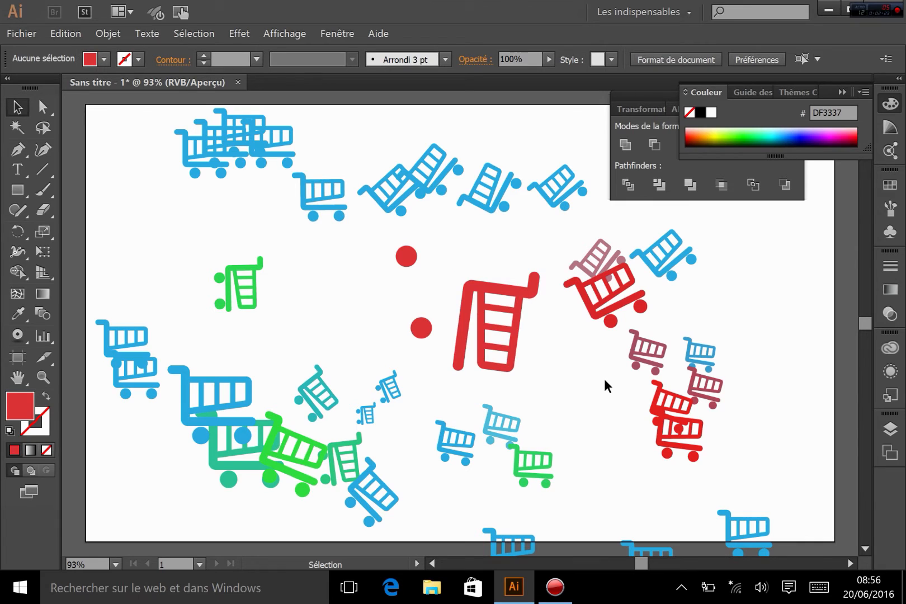
key("ctrl+a")
key("Delete")
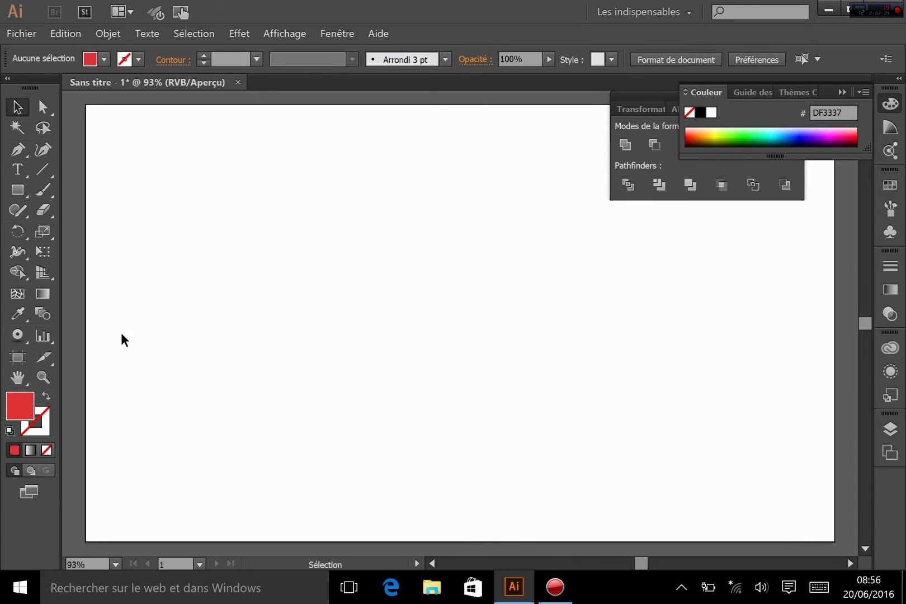
Step: Look over the symbolism tools and the available symbols with the Symbol Sprayer (Pulvérisation de symboles) active
left_click(24, 335)
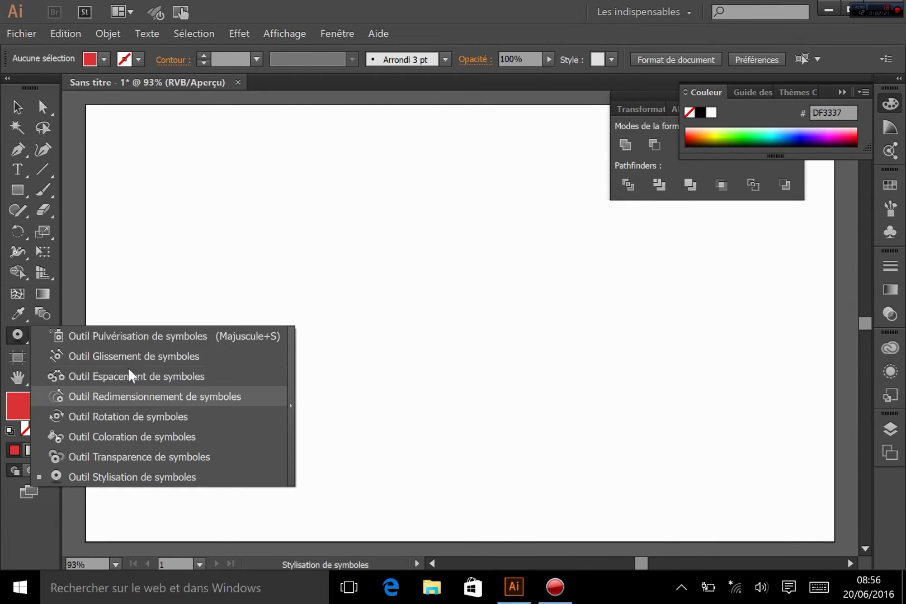
left_click(119, 336)
left_click(16, 106)
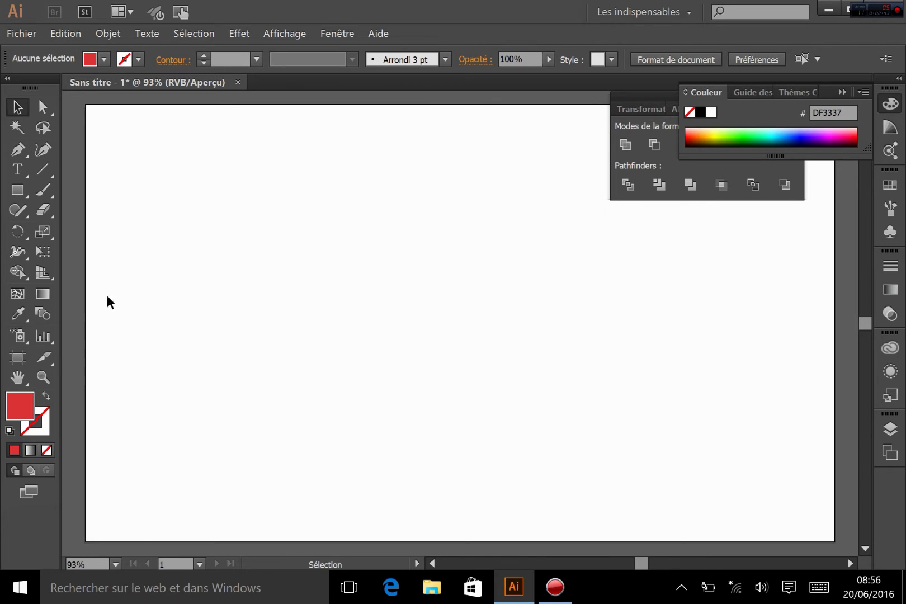
left_click(18, 335)
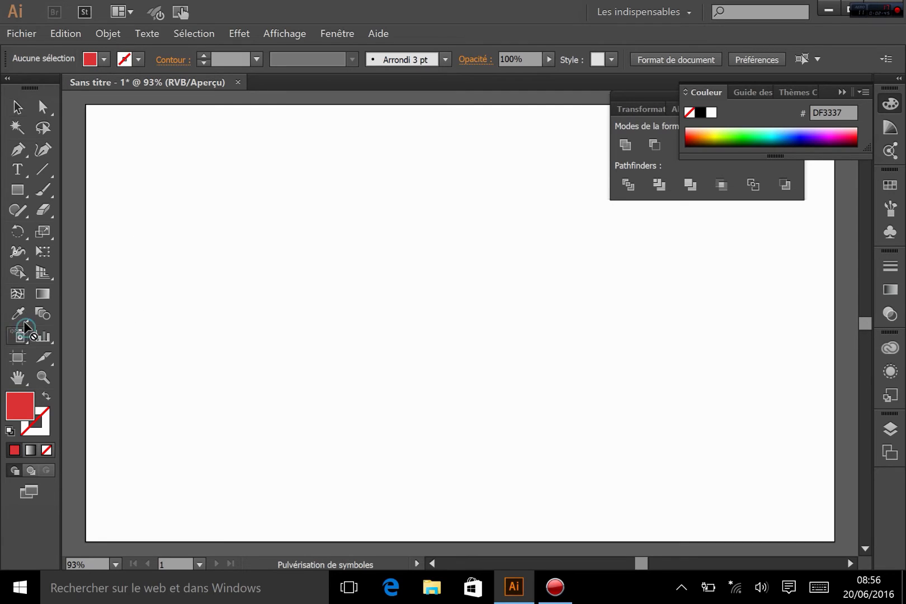
left_click(17, 335)
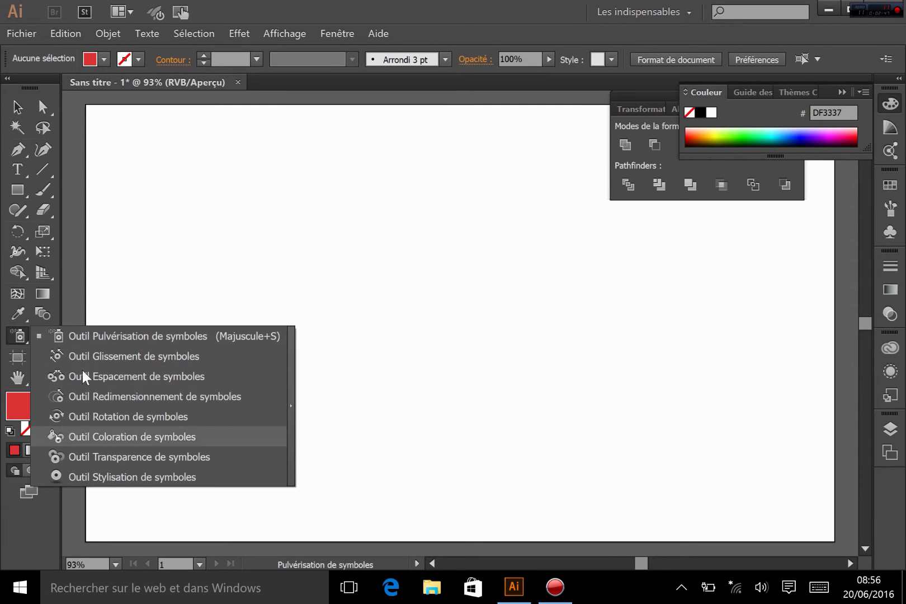
left_click(18, 333)
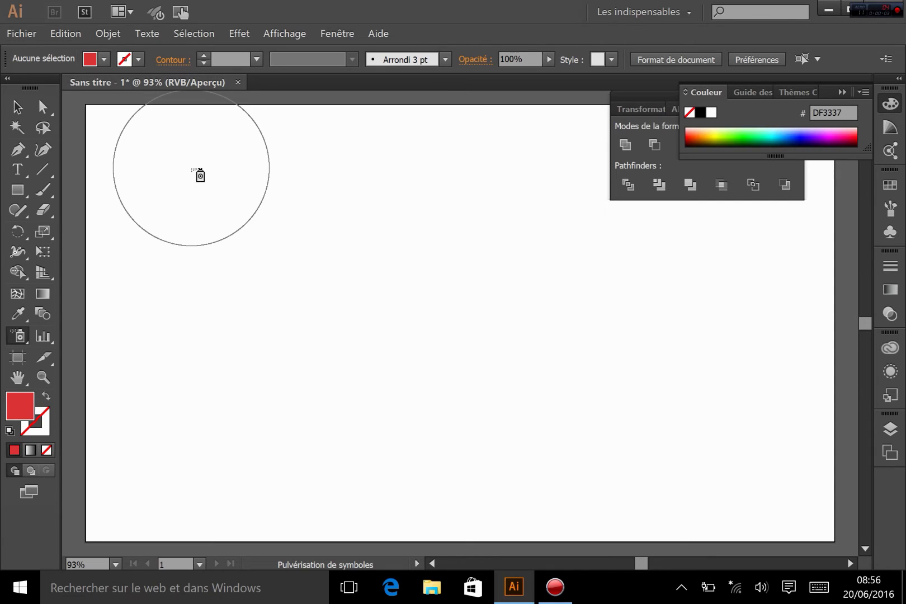
left_click(890, 232)
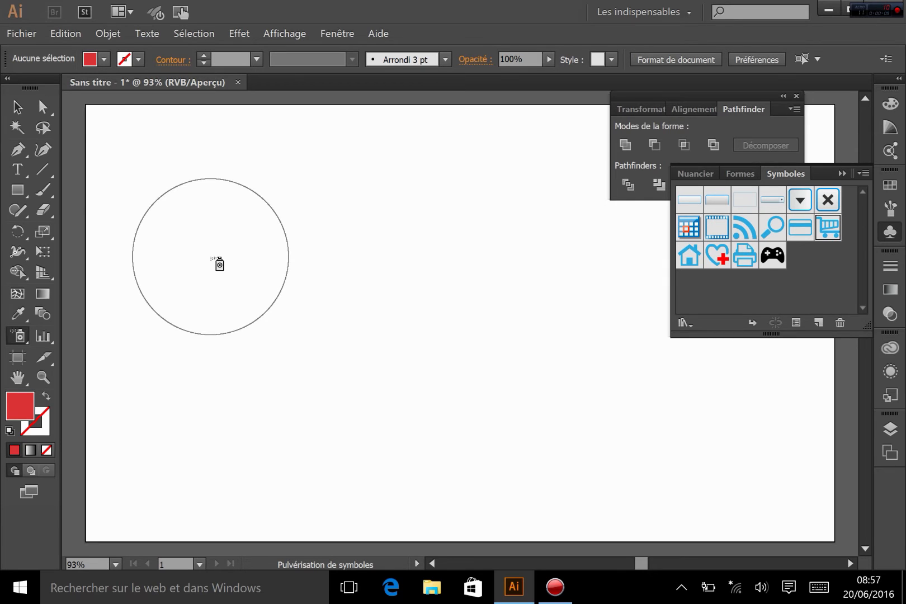
Step: Draw a red-filled circle with the Ellipse tool in the left half of the artboard, slightly above its middle
left_click(15, 157)
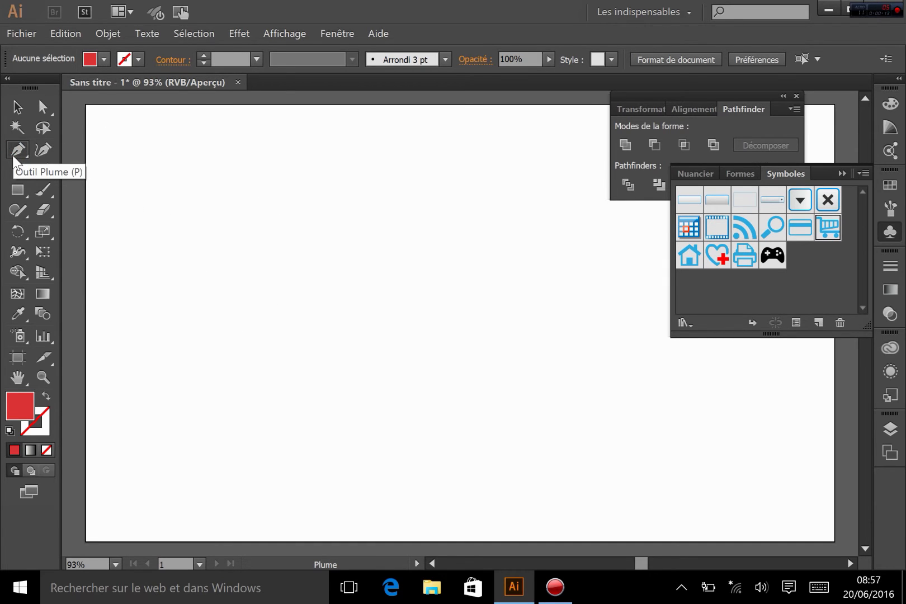
left_click(19, 197)
left_click_drag(20, 202, 76, 232)
scroll(141, 194, "left", 3)
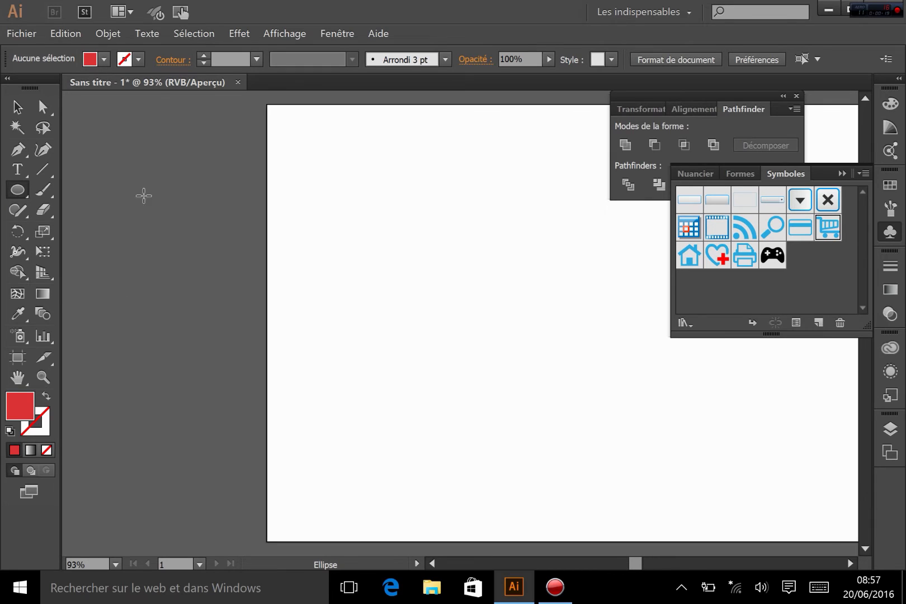
left_click(157, 200)
left_click(486, 329)
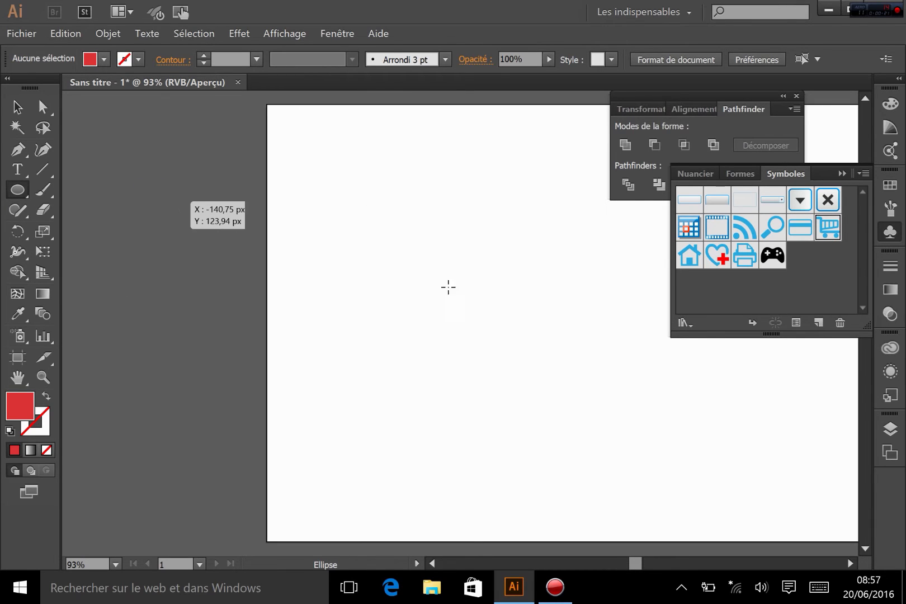
left_click_drag(411, 234, 506, 343)
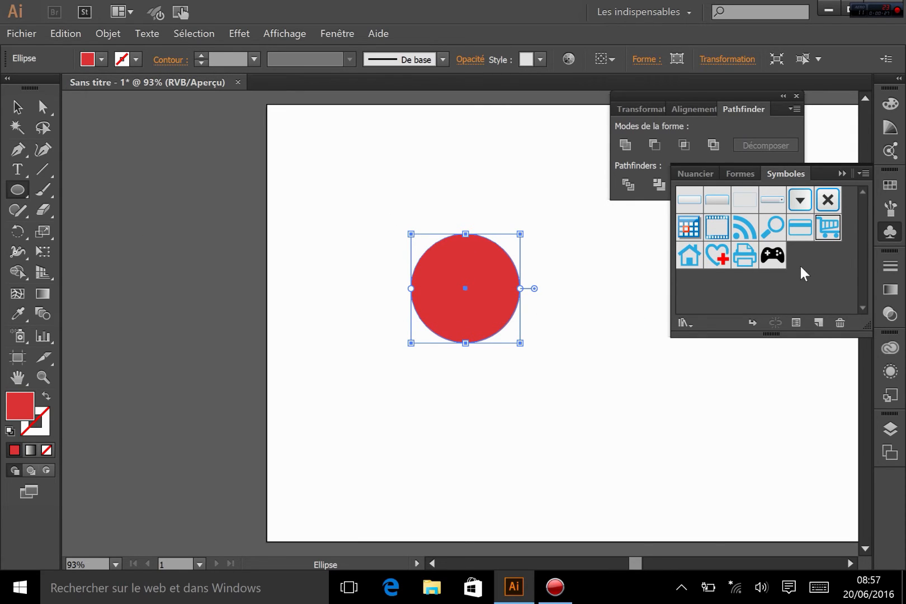
Step: Fill the circle with the white-to-black gradient and set the gradient type to Radial
mouse_move(890, 286)
left_mouse_down()
mouse_move(889, 295)
mouse_move(862, 302)
mouse_move(892, 298)
left_mouse_up()
left_click(891, 311)
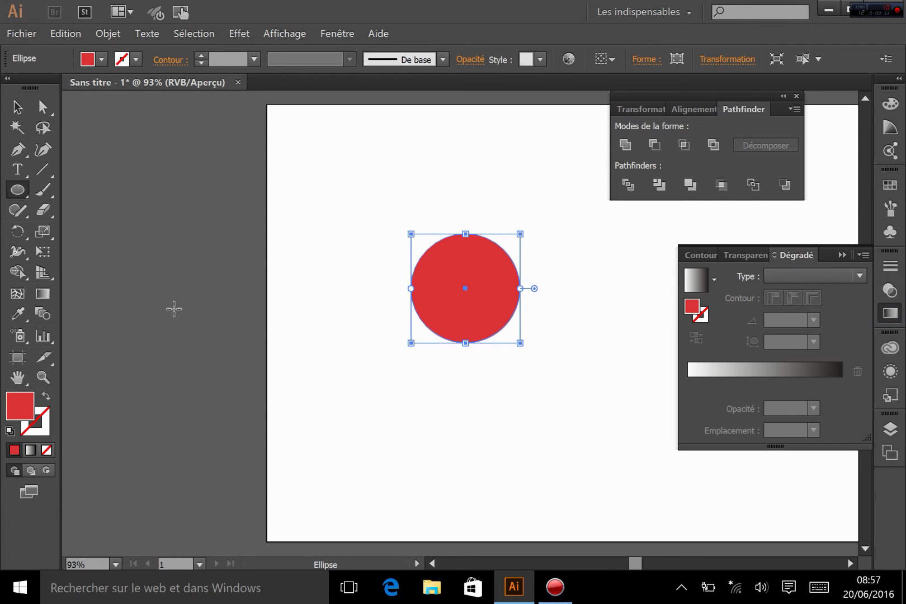
left_click(30, 450)
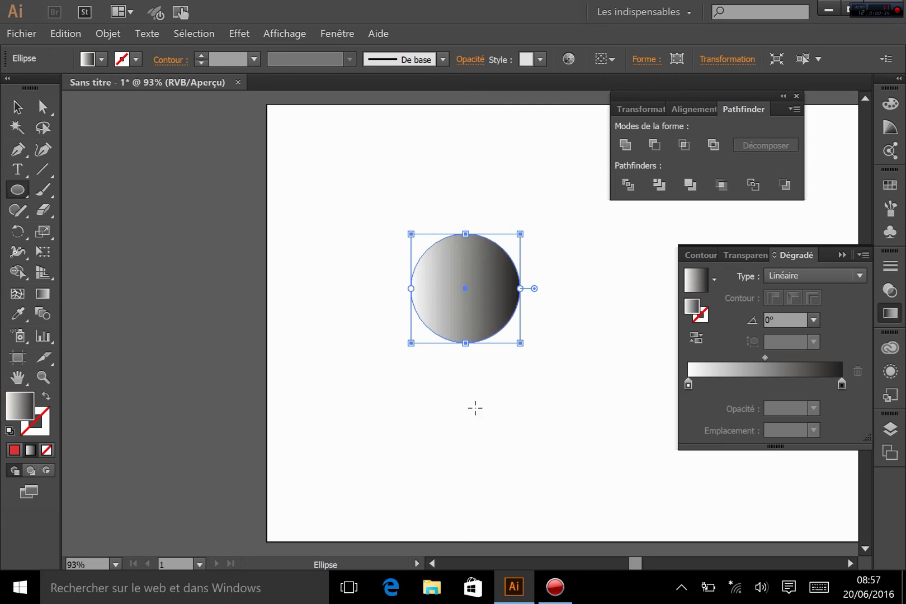
left_click(802, 275)
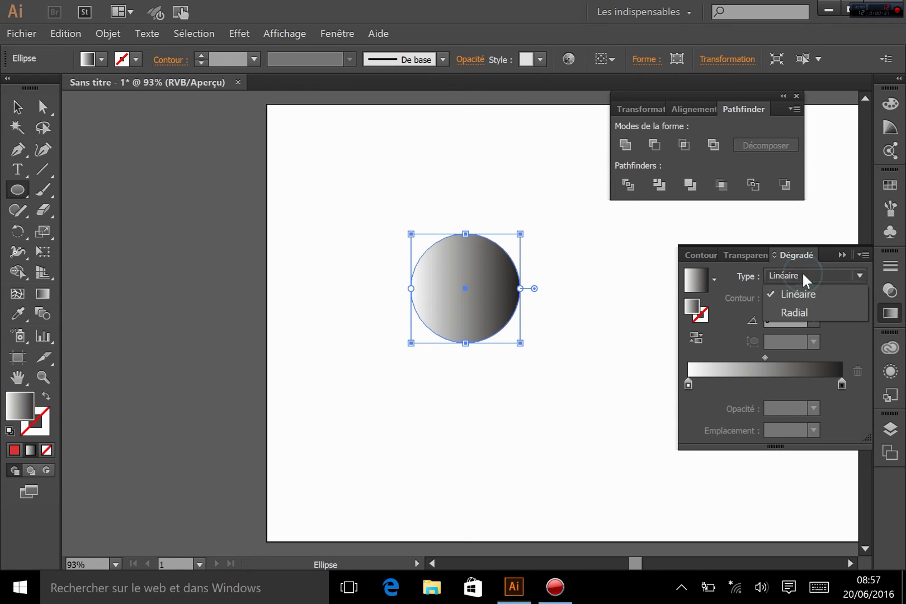
left_click(788, 312)
Step: Switch the radial gradient's first colour stop to RVB mode and set its colour to pink FF94A0
left_click(688, 384)
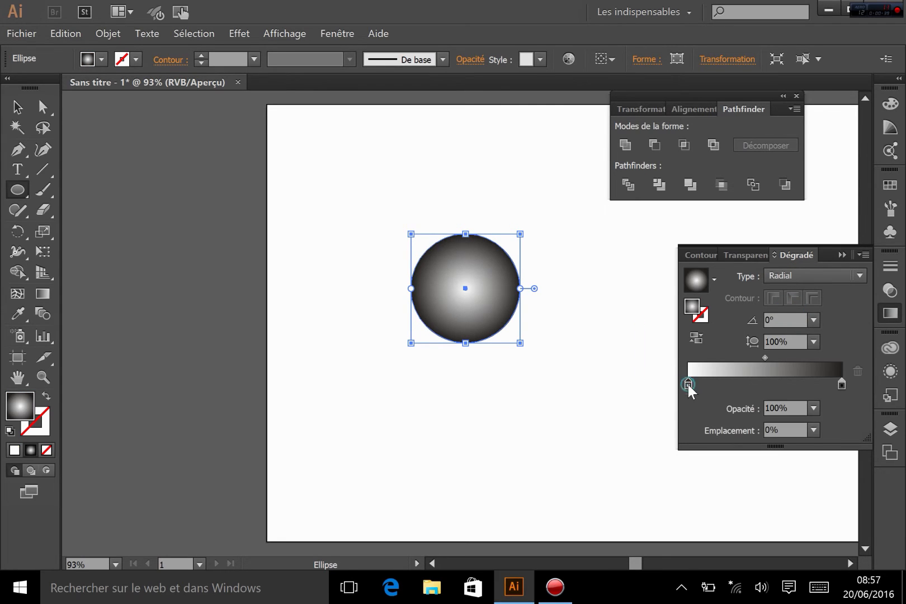
double_click(688, 384)
left_click(838, 180)
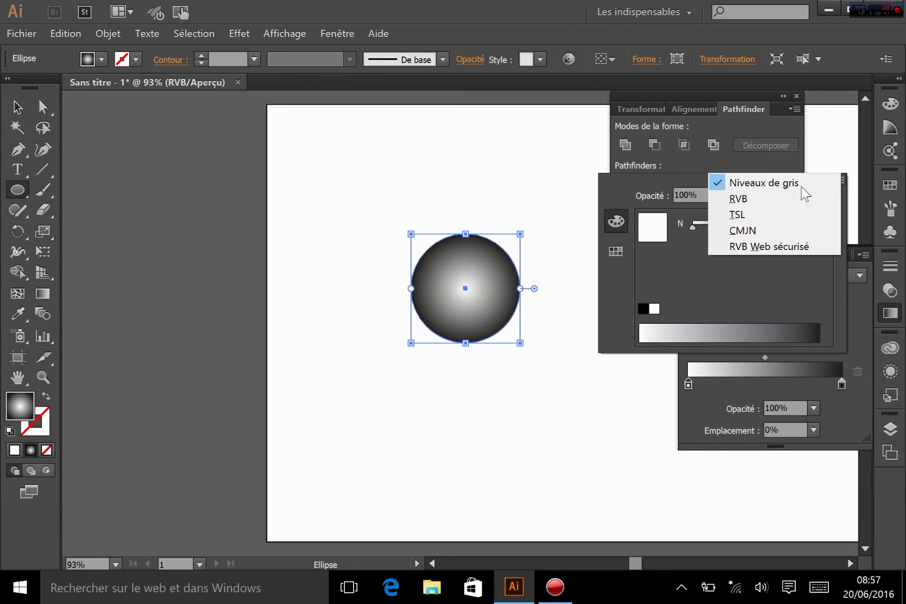
left_click(789, 196)
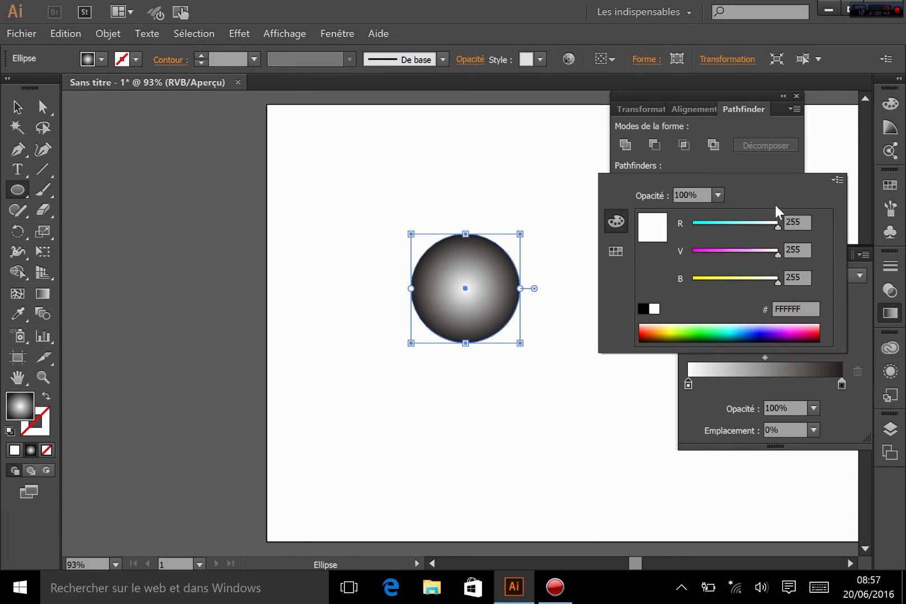
left_click_drag(706, 330, 819, 326)
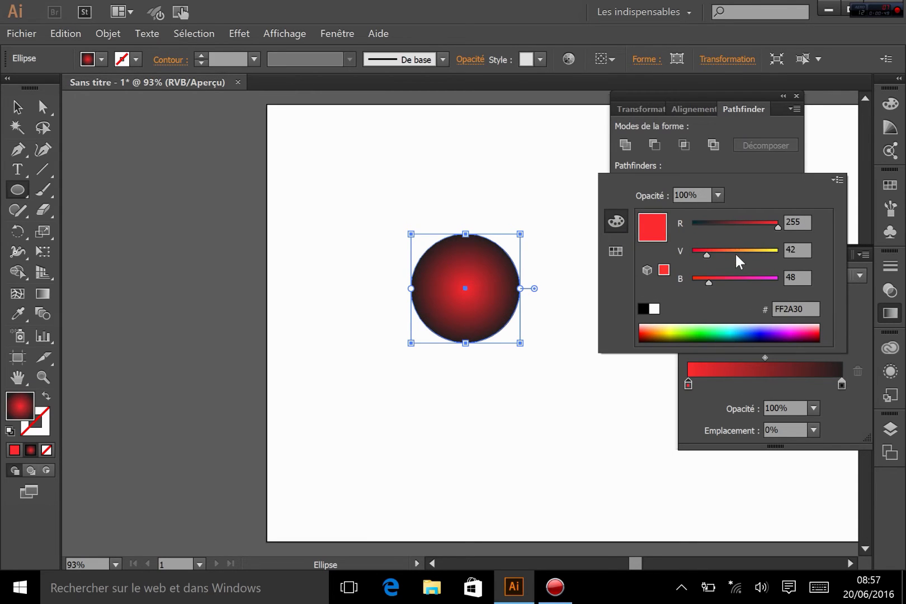
left_click(816, 324)
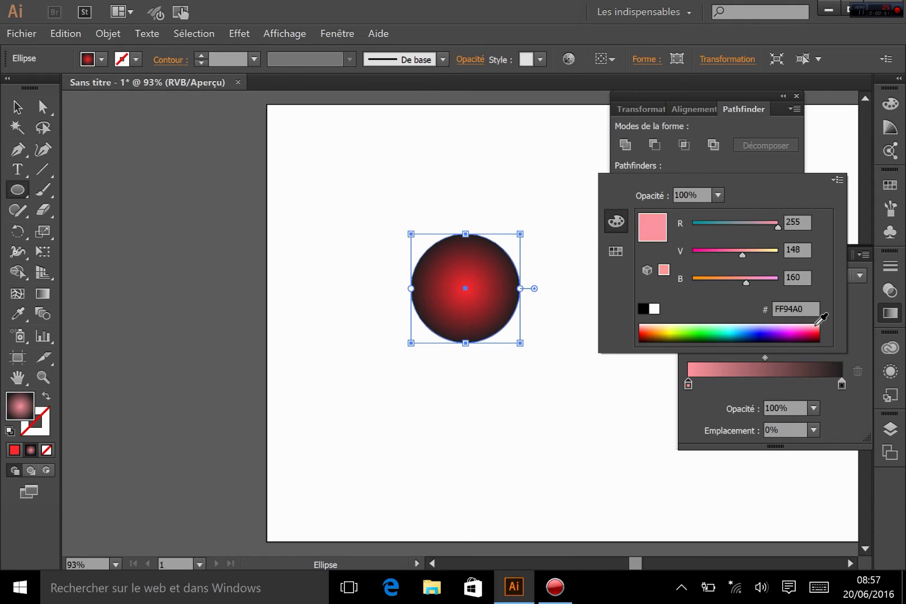
Step: Switch the radial gradient's last colour stop to RVB mode, set its colour to dark red C30000, and deselect the circle
left_click(855, 349)
left_click(841, 383)
double_click(841, 384)
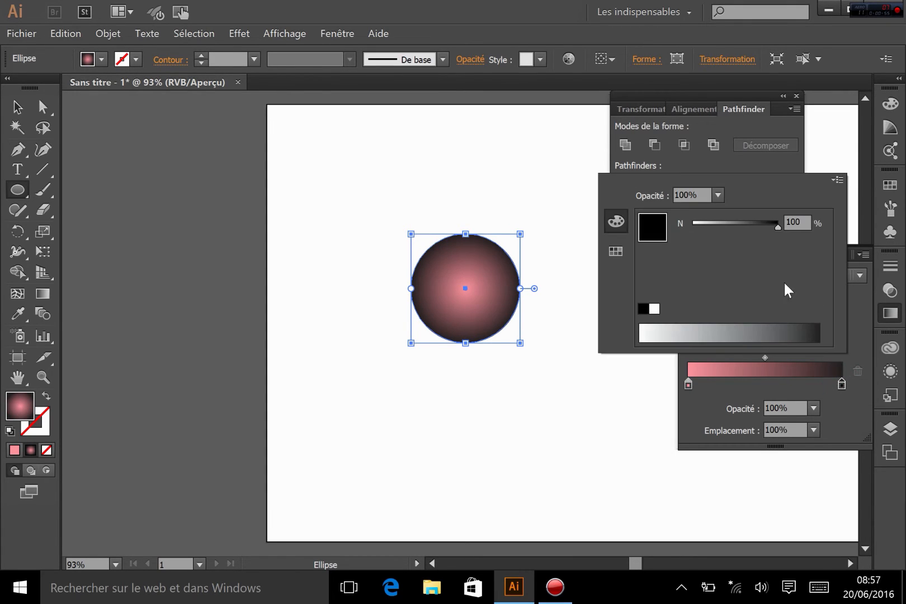
left_click(837, 180)
left_click(753, 198)
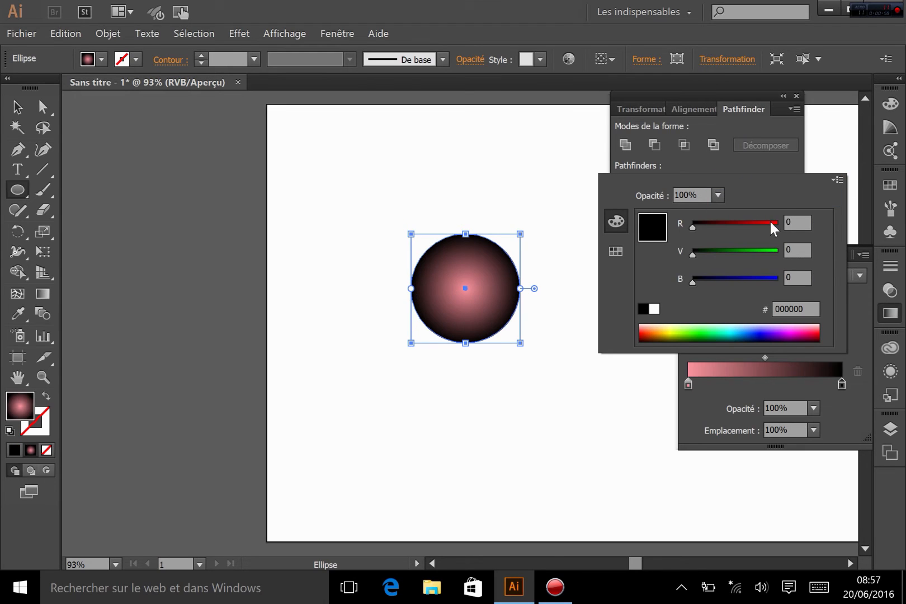
mouse_move(768, 221)
left_mouse_down()
mouse_move(794, 223)
mouse_move(757, 230)
left_mouse_up()
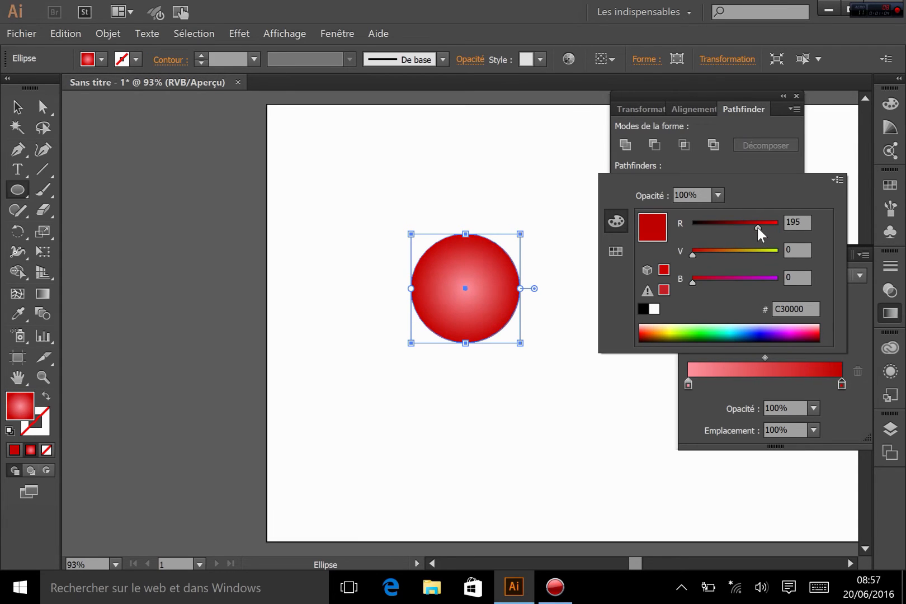
left_click(16, 106)
left_click(358, 376)
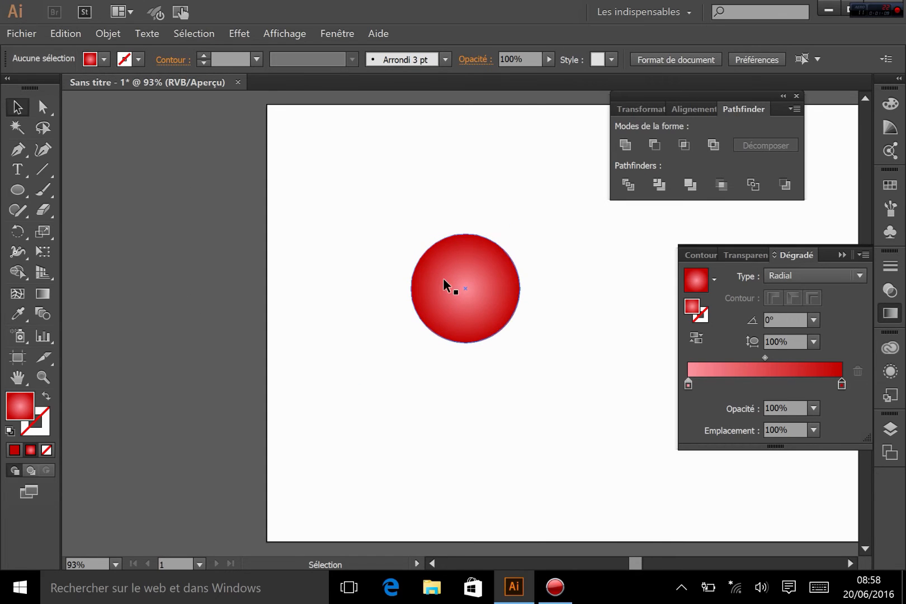
Step: Copy the gradient-filled circle and paste the copy in front, exactly over the original
left_click(484, 298)
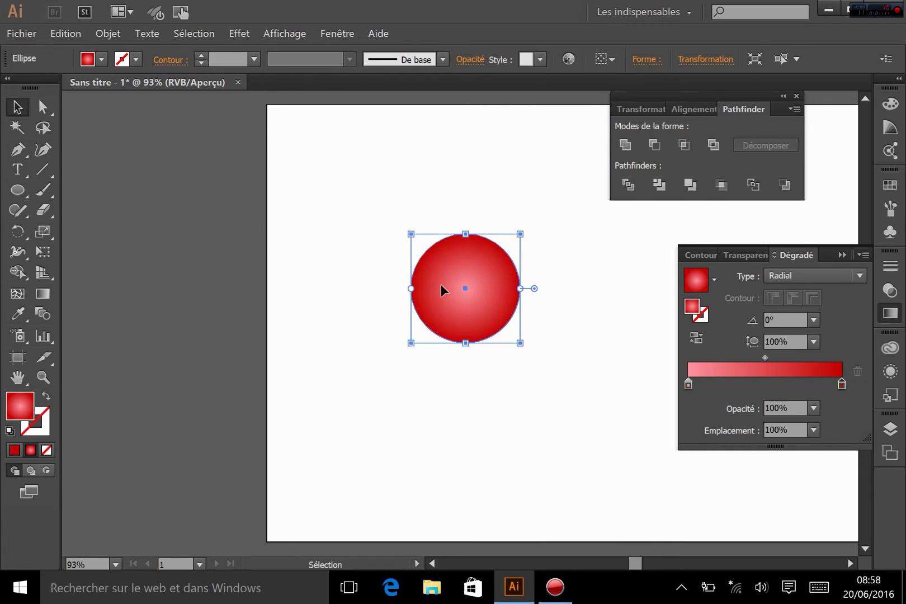
key("a")
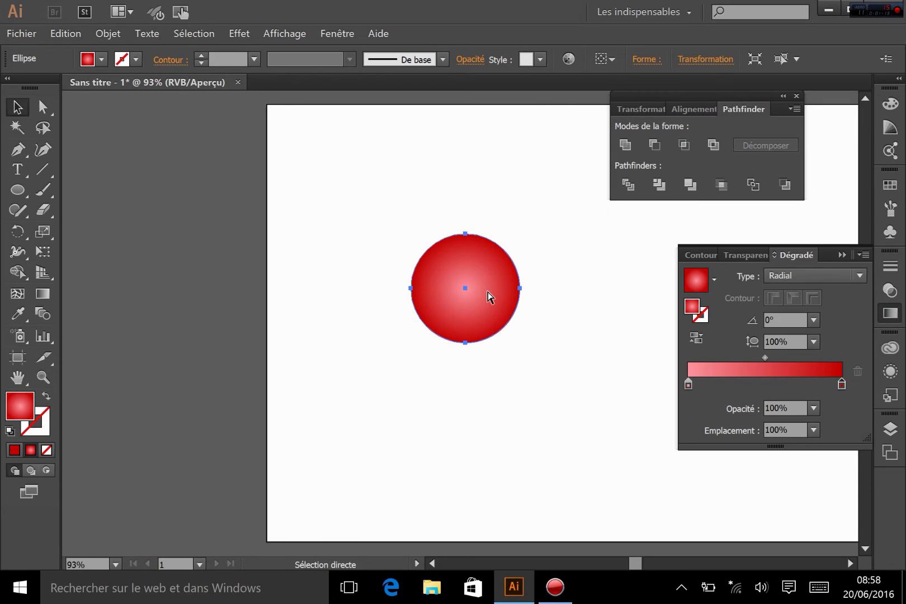
mouse_move(486, 290)
left_mouse_down()
mouse_move(481, 325)
mouse_move(491, 296)
mouse_move(488, 309)
left_mouse_up()
key("ctrl+shift+a")
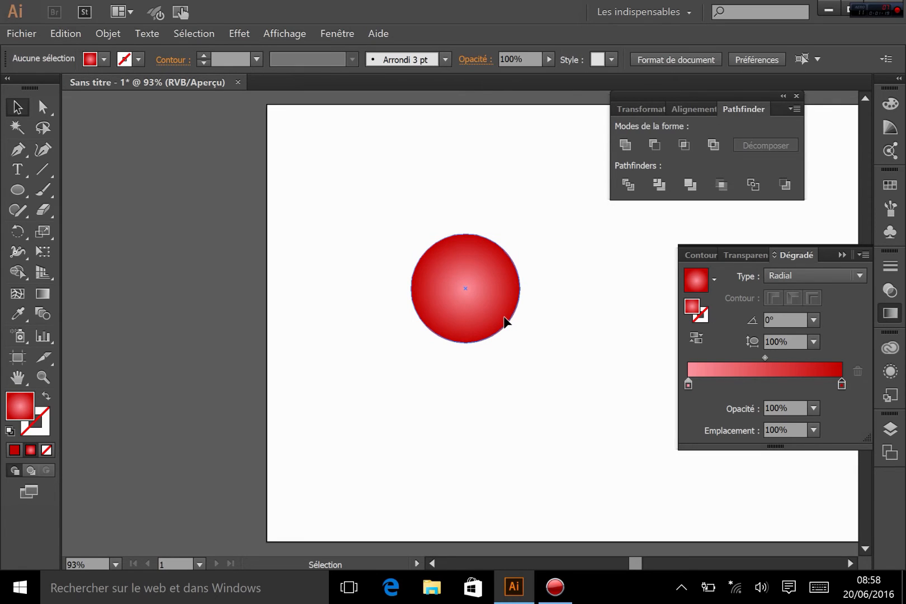
left_click(504, 322)
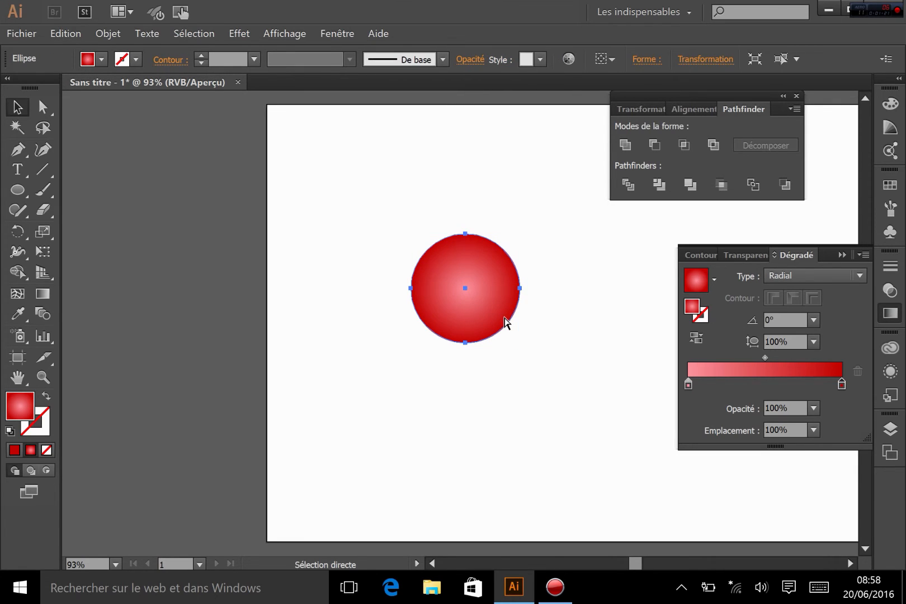
key("a")
key("v")
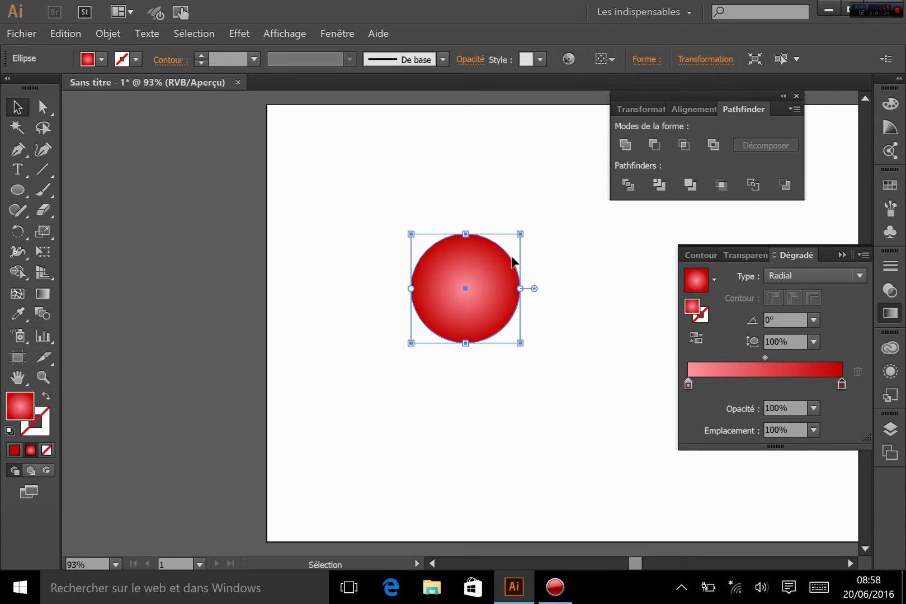
Step: Shrink the front copy into a flatter, slightly narrower ellipse centred in the upper part of the circle, sharing its top edge
left_click_drag(521, 234, 505, 279)
left_click_drag(479, 314, 482, 284)
left_click_drag(519, 312, 515, 311)
left_click_drag(411, 312, 419, 315)
left_click(453, 387)
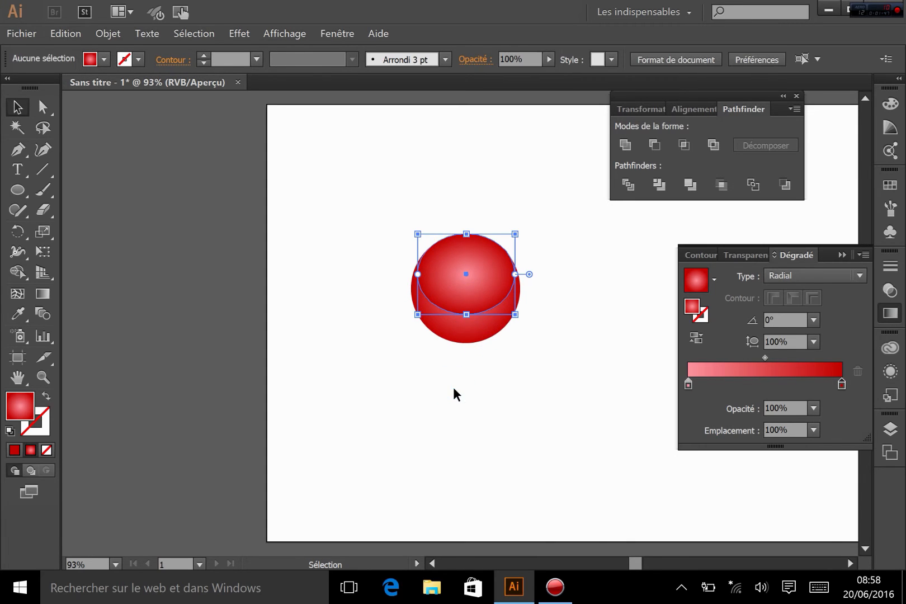
Step: Change the upper ellipse's gradient to Linéaire and run it vertically from the ellipse's top to its bottom
left_click(474, 275)
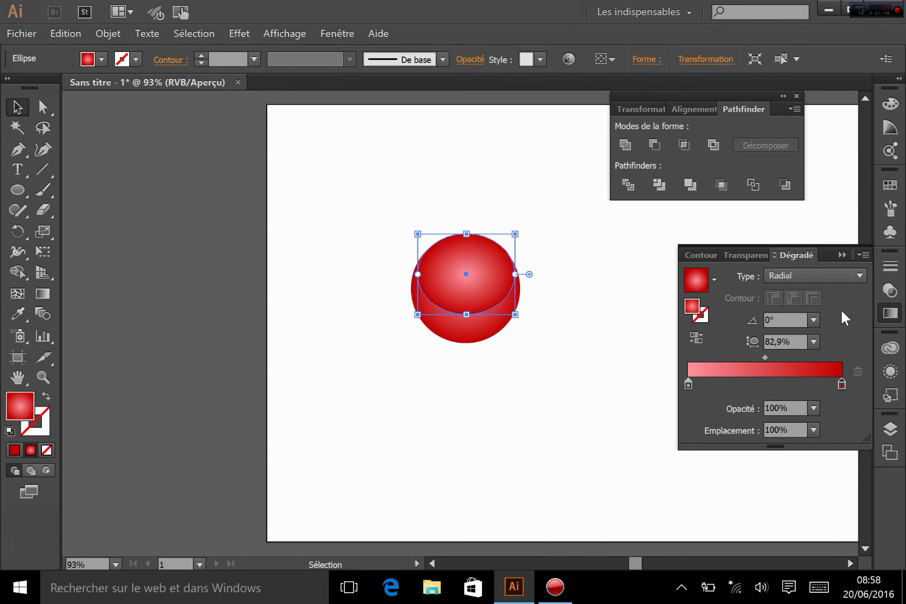
left_click(821, 275)
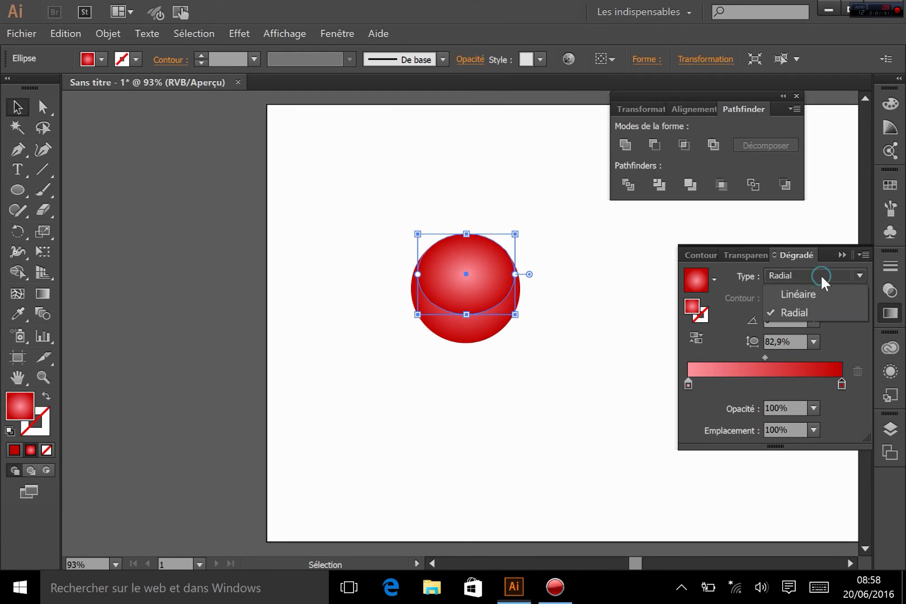
left_click(789, 292)
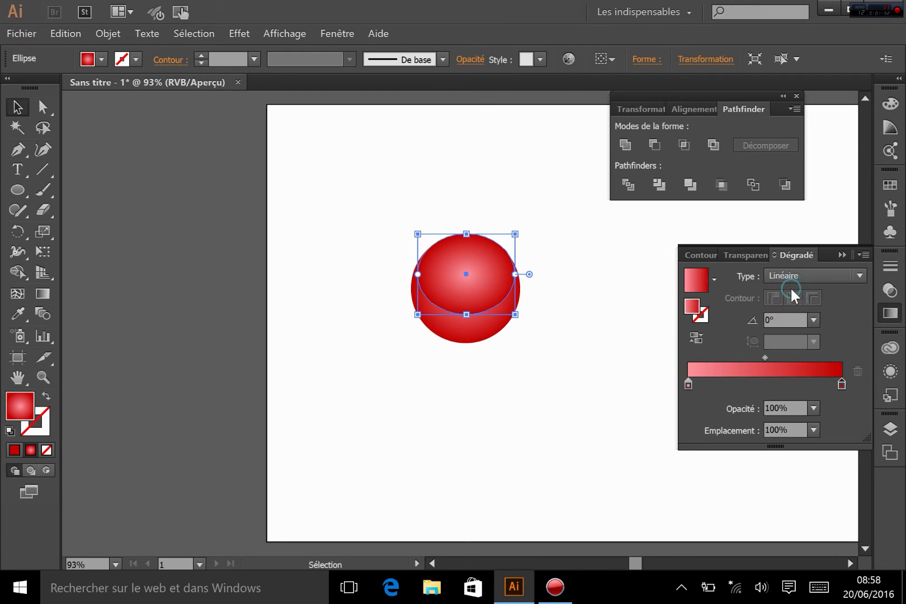
left_click(43, 294)
left_click_drag(462, 241, 466, 309)
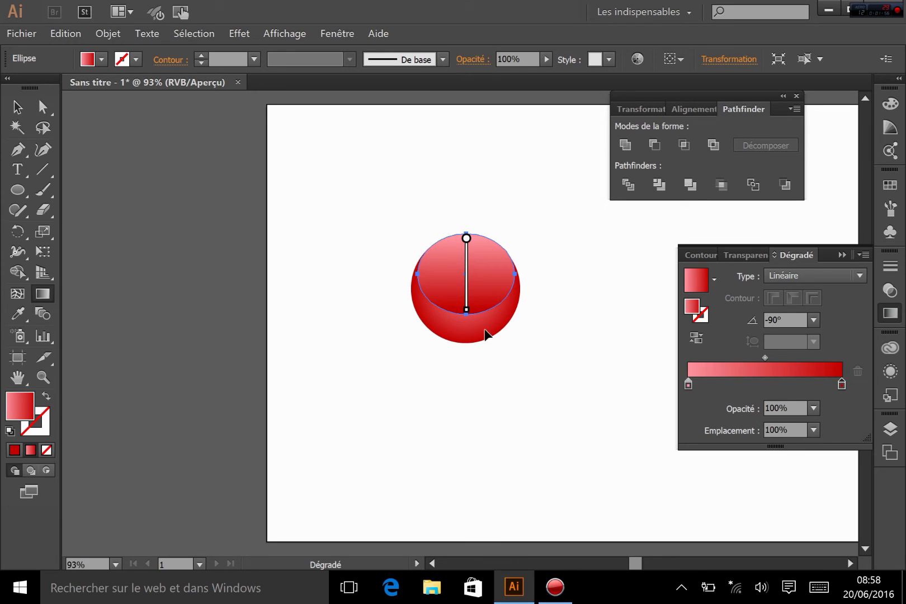
Step: Set both colour stops of the ellipse's linear gradient to white FFFFFF
double_click(689, 384)
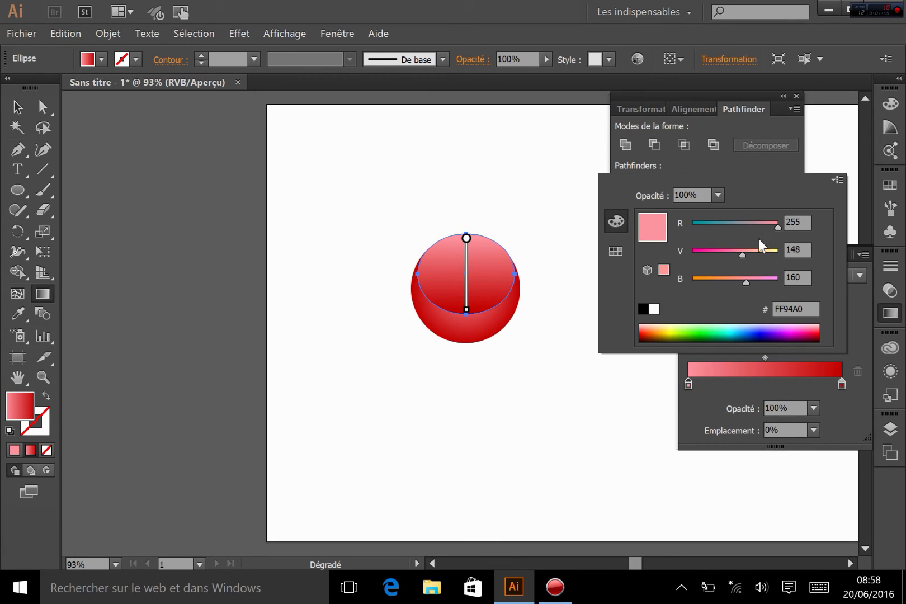
left_click_drag(761, 251, 786, 285)
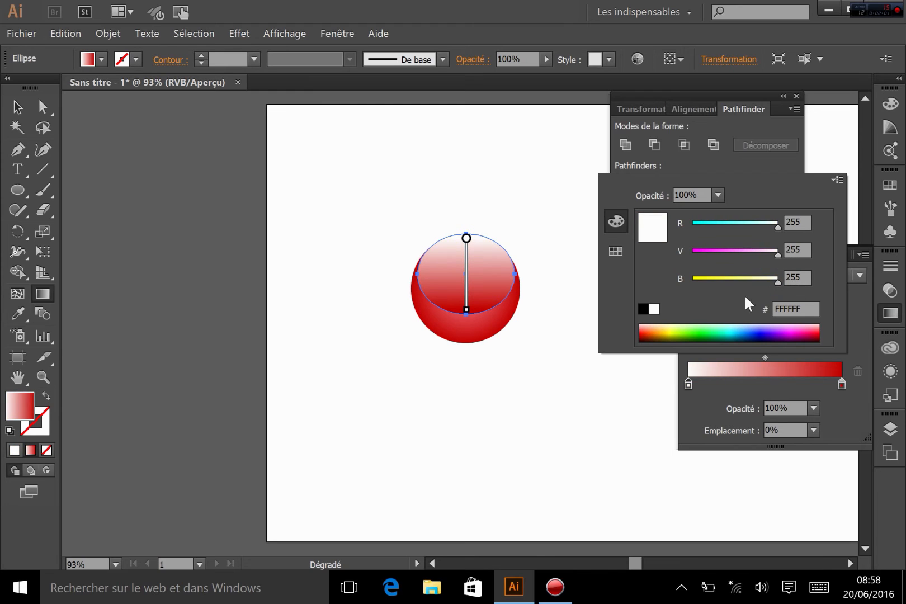
left_click(841, 385)
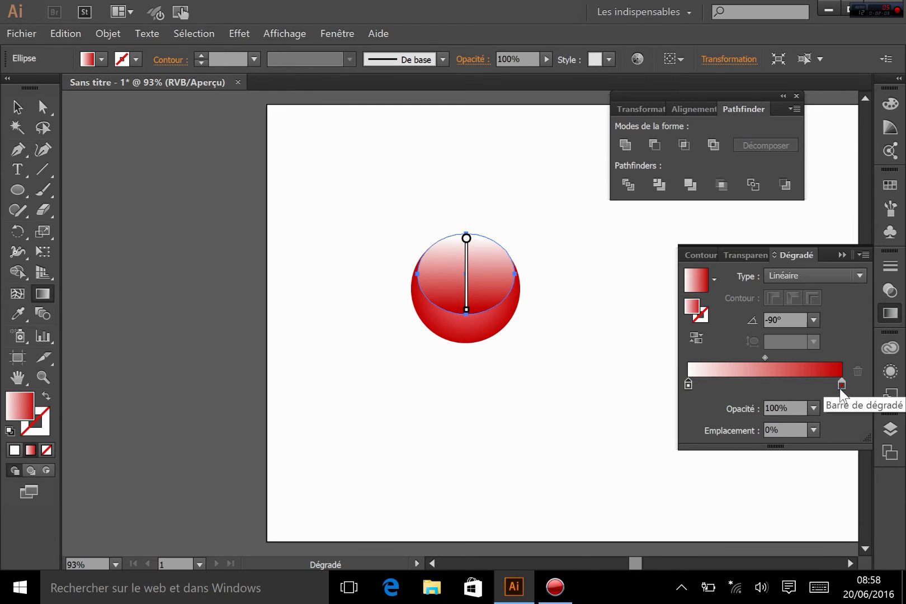
double_click(841, 385)
left_click_drag(757, 252, 806, 244)
left_click_drag(767, 277, 803, 287)
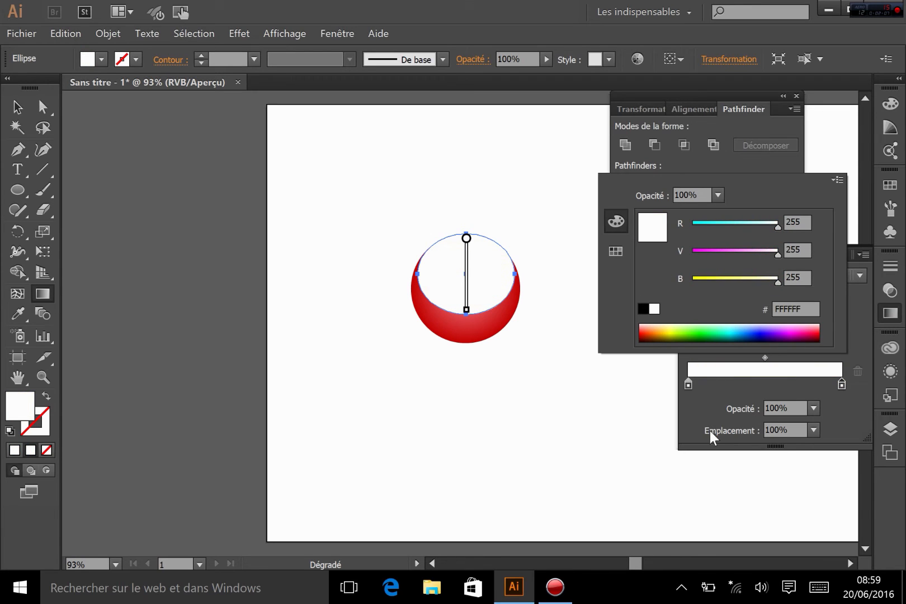
Step: Set the opacity of the ellipse gradient's last stop to 0% and return to the Selection tool
left_click(814, 410)
left_click(814, 410)
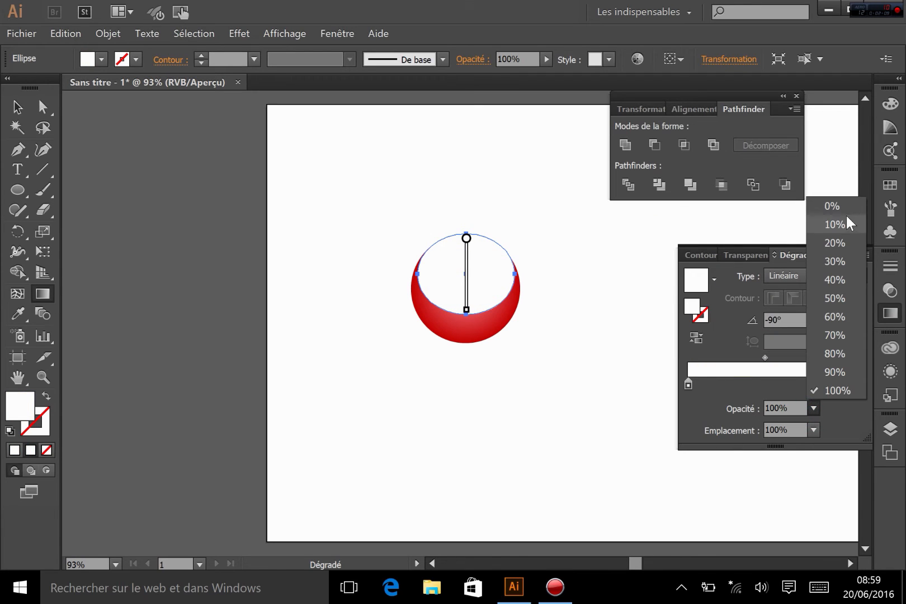
left_click(834, 206)
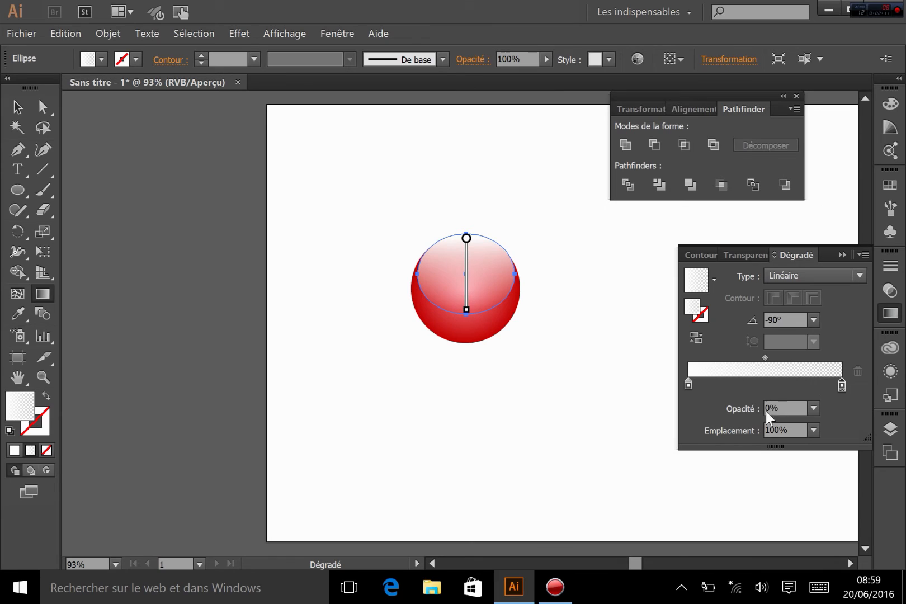
left_click(17, 106)
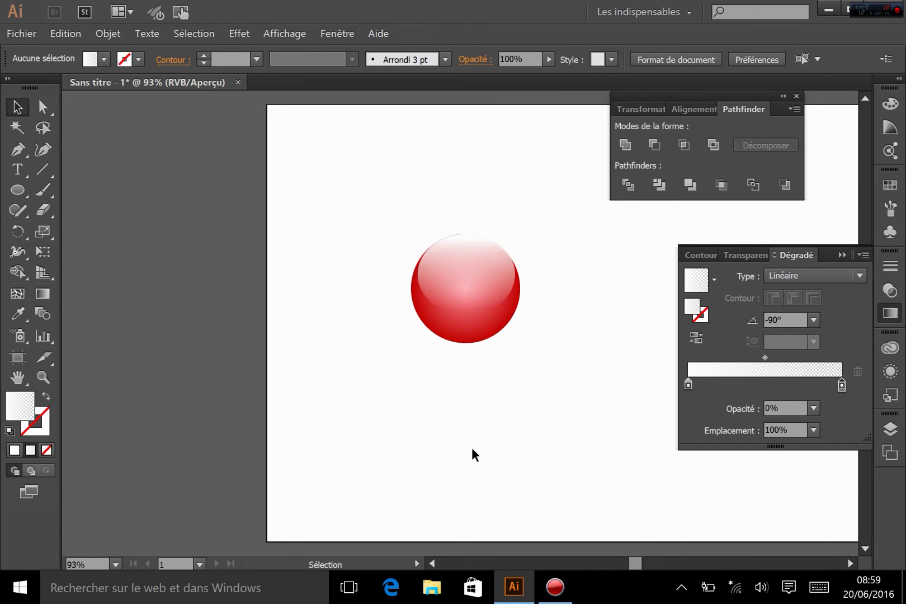
Step: Redraw the ellipse's gradient vertically from just above its top edge to slightly above its bottom edge, and deselect it
left_click(473, 281)
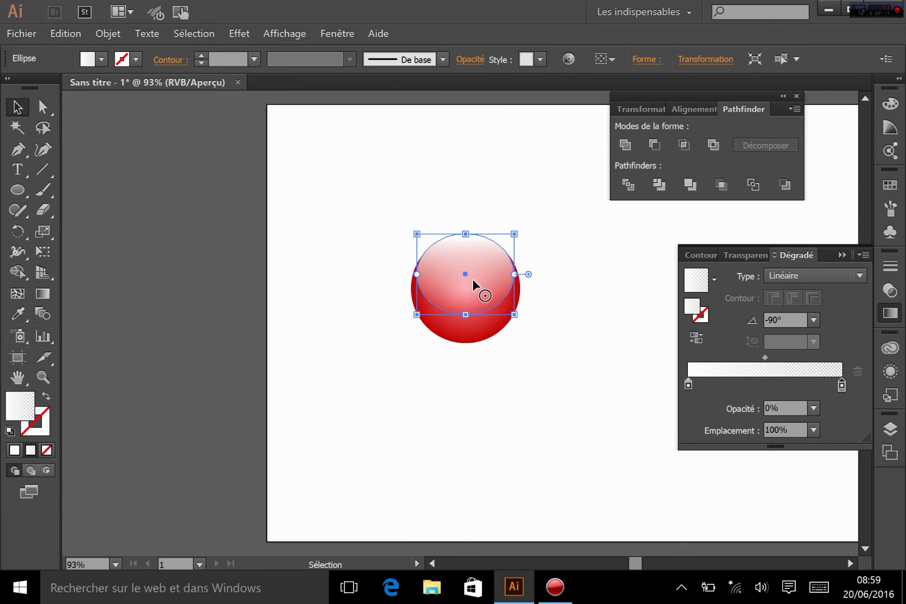
left_click(43, 293)
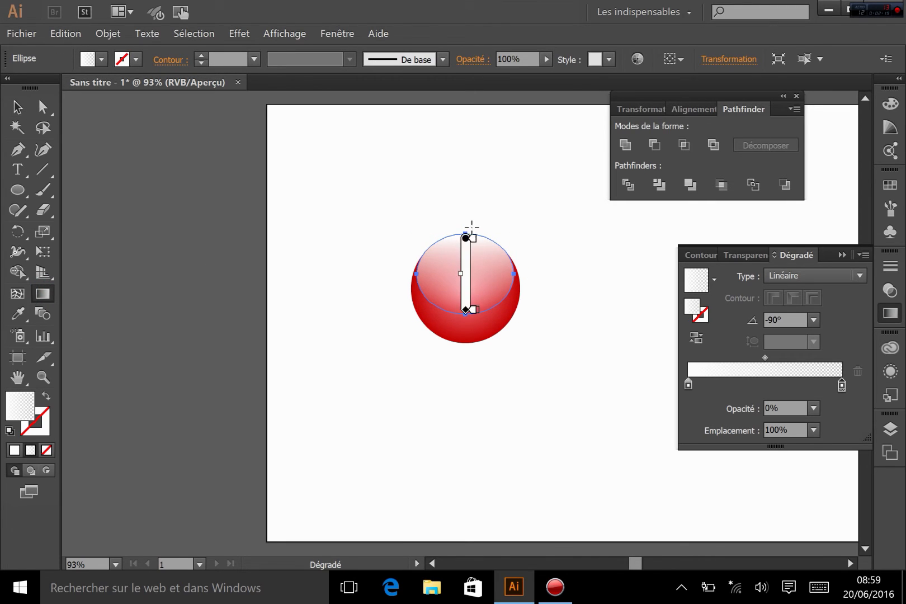
left_click_drag(473, 222, 463, 300)
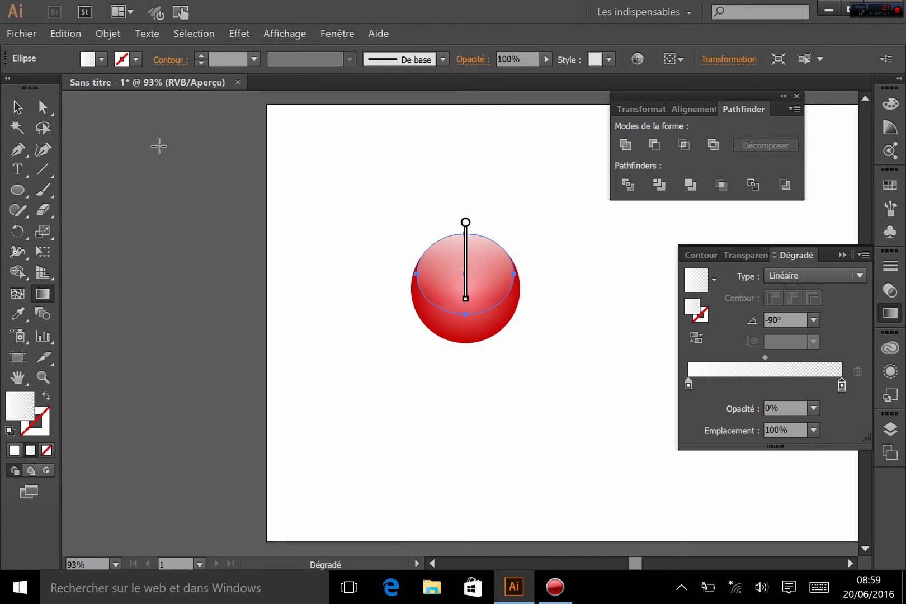
left_click(17, 107)
left_click(361, 378)
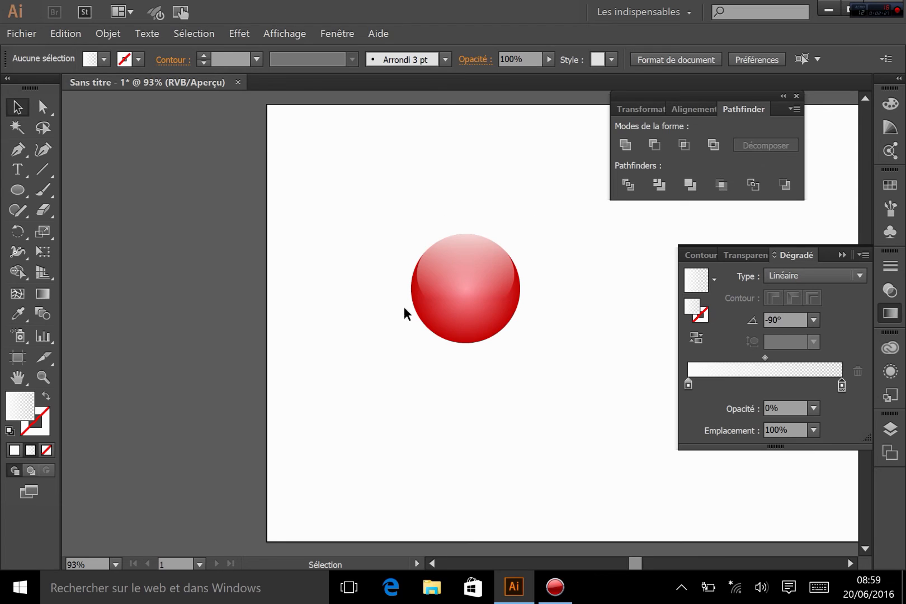
Step: Create a dynamic symbol named "bille" from the circle and its highlight ellipse, with export type Graphique
right_click(889, 238)
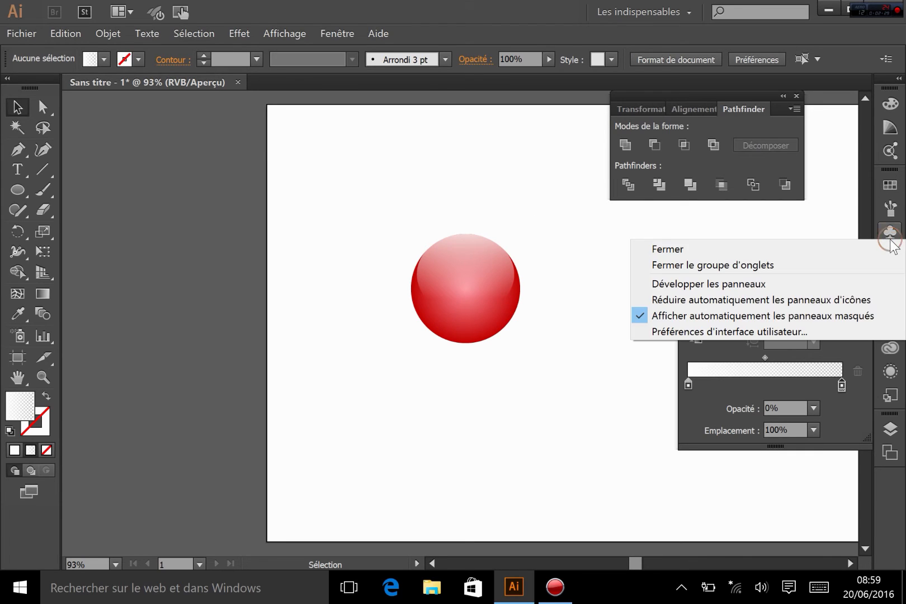
left_click(890, 234)
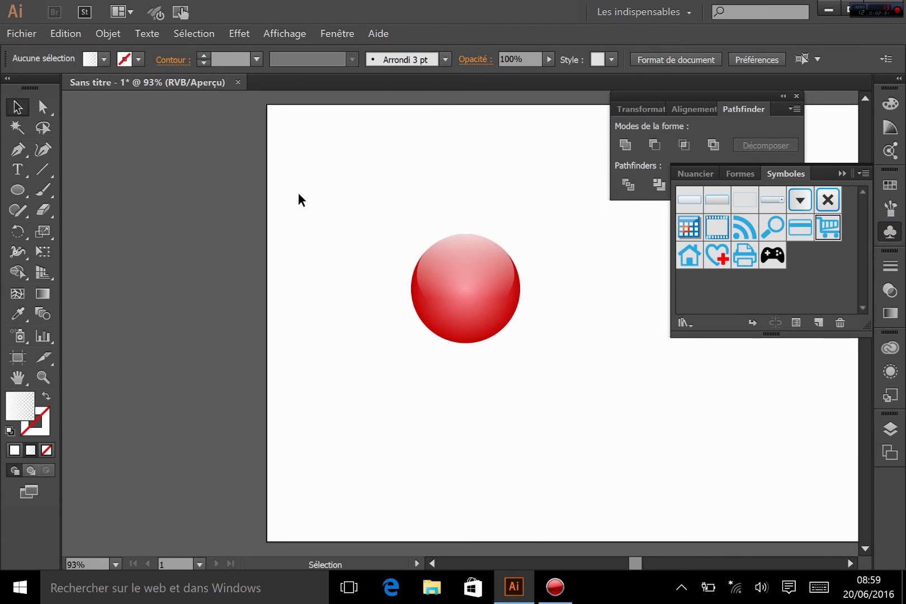
left_click_drag(355, 178, 555, 362)
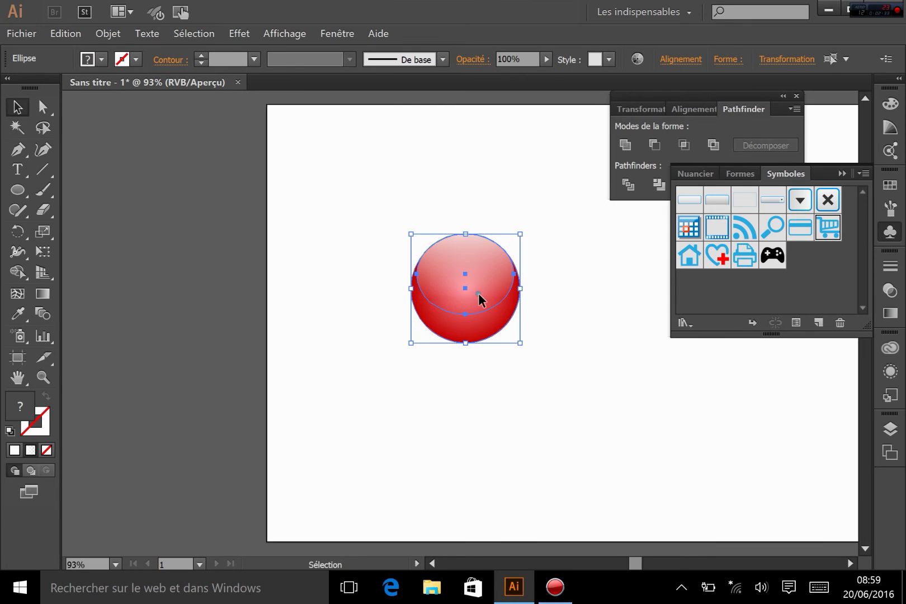
left_click_drag(479, 295, 799, 261)
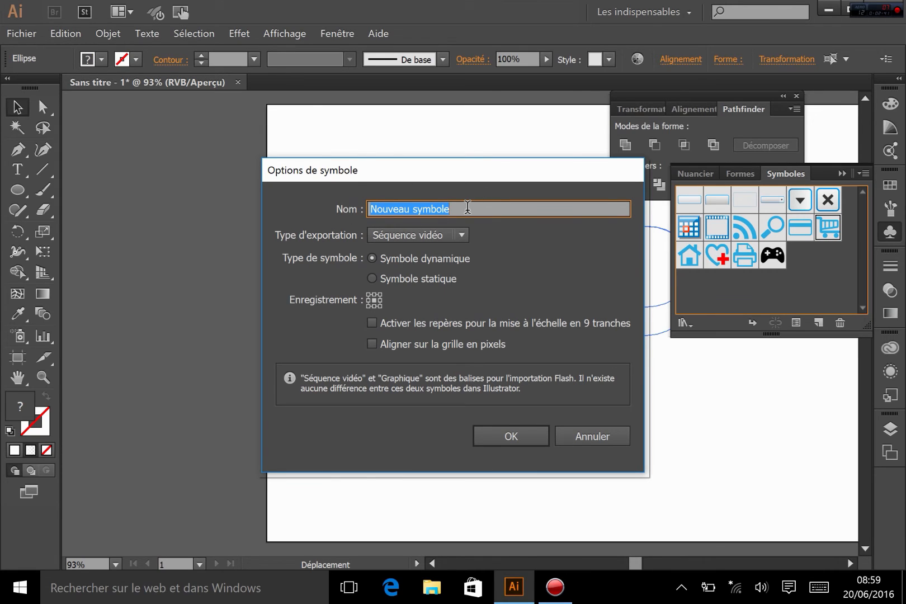
type("bille")
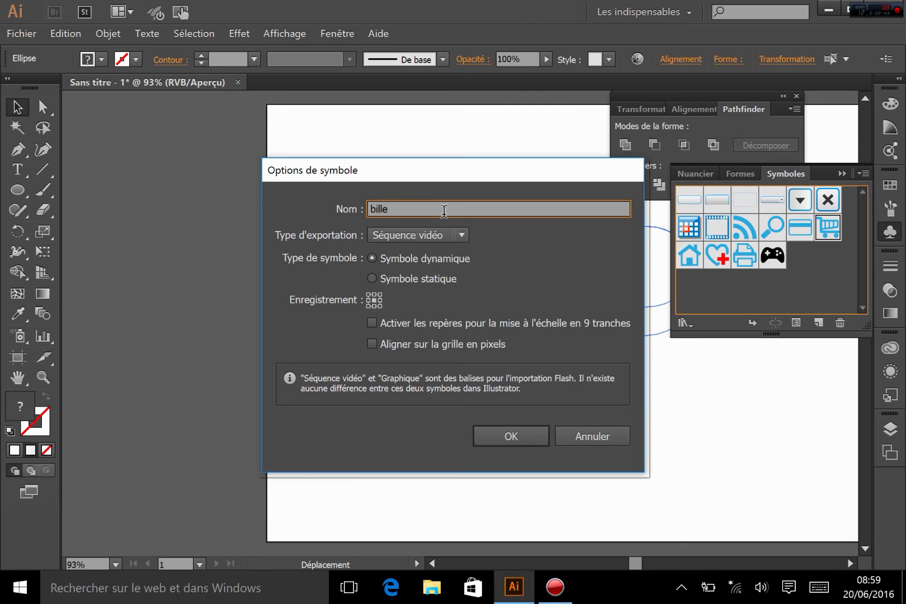
left_click(423, 235)
left_click(420, 269)
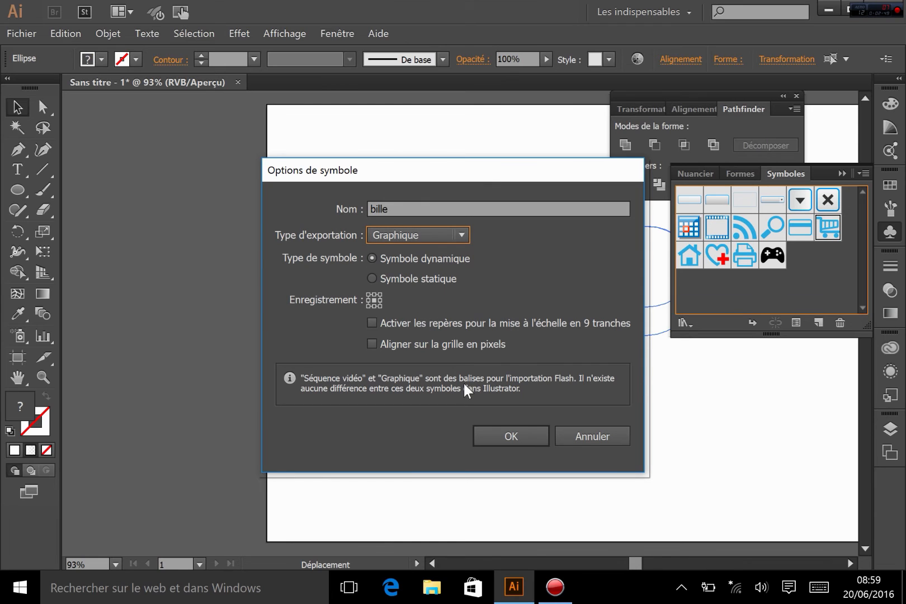
left_click(504, 430)
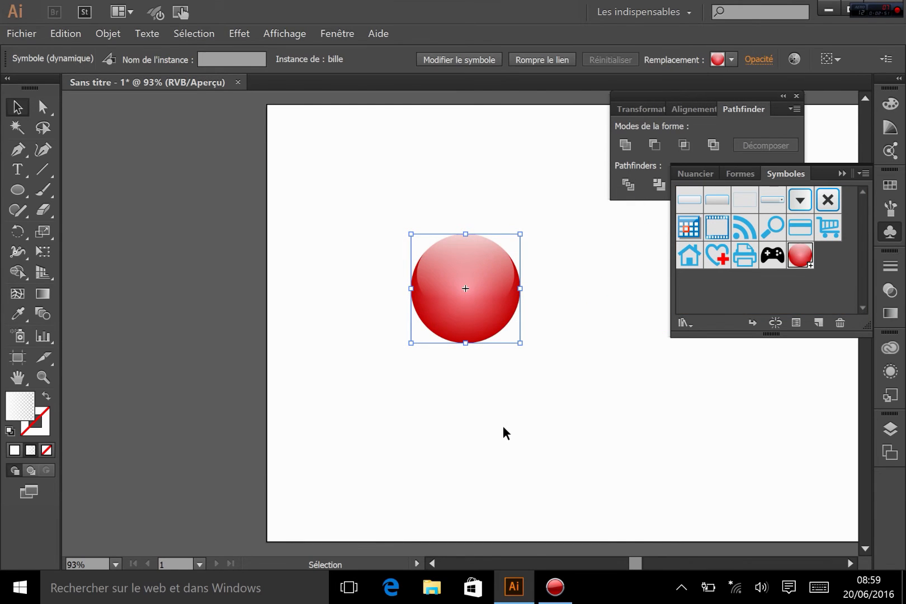
Step: Delete the glossy ball instance from the artboard
left_click(566, 477)
left_click(437, 304)
key("Delete")
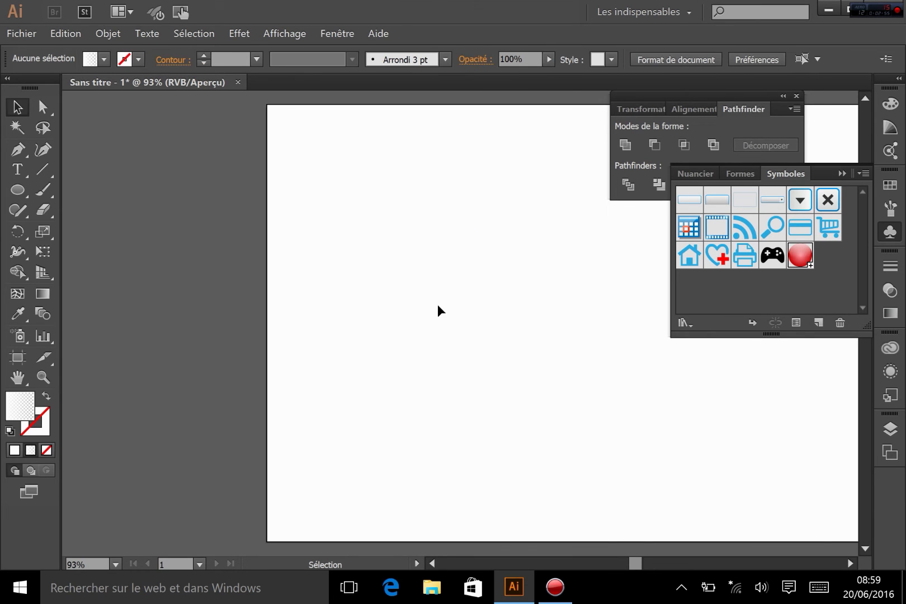
Step: Place the "bille" symbol in the upper part of the artboard as a test, and clear the artboard again
left_click_drag(800, 255, 469, 244)
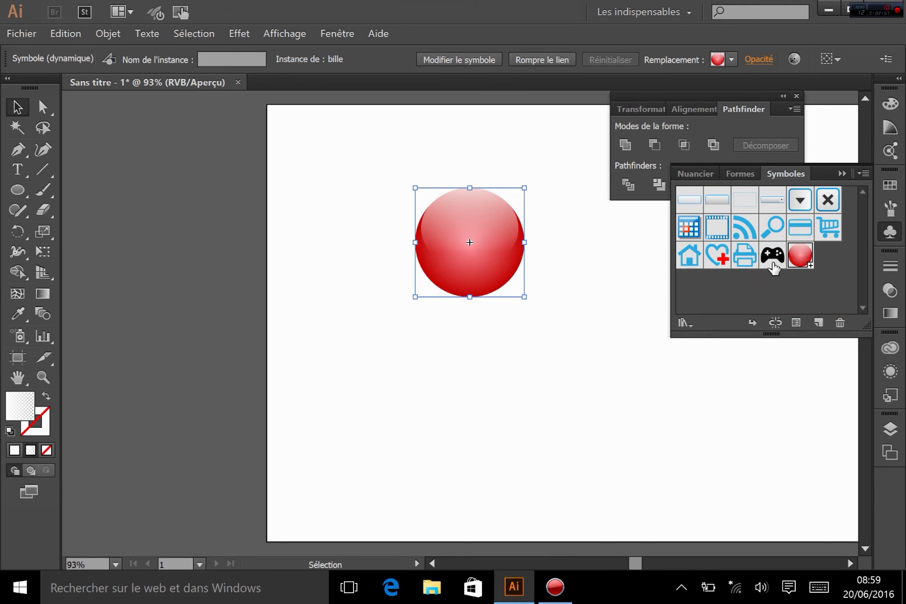
left_click_drag(626, 372, 510, 432)
left_click_drag(360, 254, 561, 434)
key("Delete")
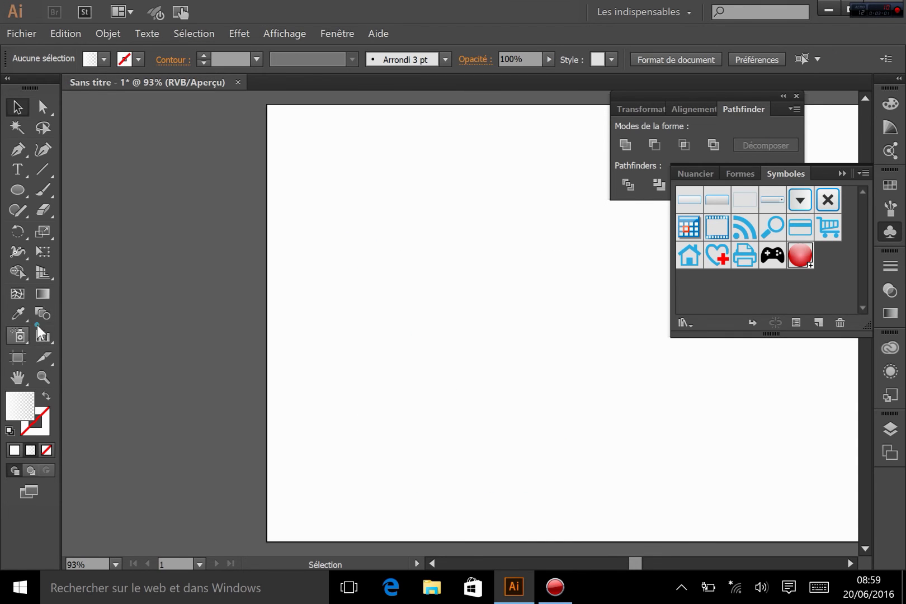
Step: Spray a diagonal trail of red "bille" symbols across the artboard, from upper left to lower right
left_click(19, 336)
mouse_move(488, 181)
left_mouse_down()
mouse_move(519, 338)
mouse_move(689, 417)
left_mouse_up()
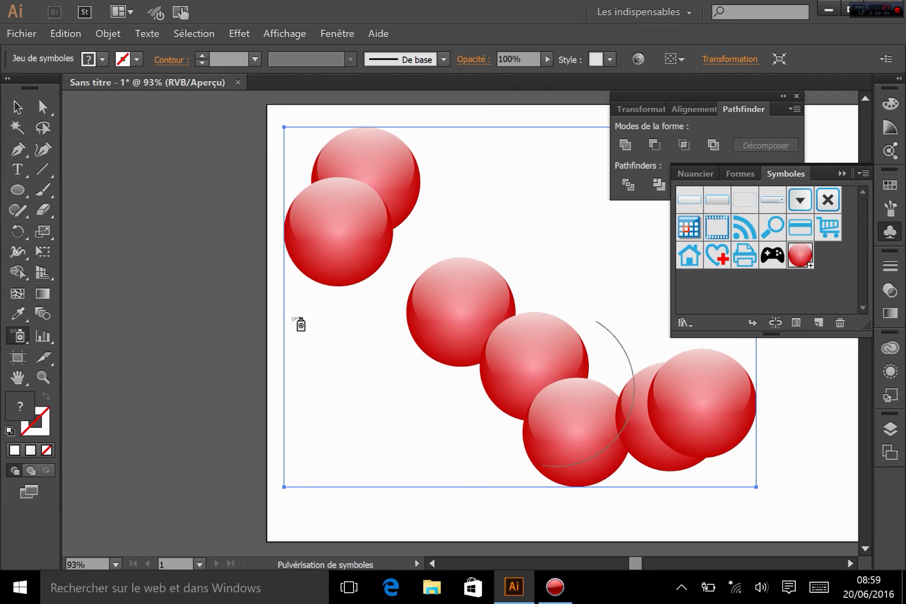
Step: Prepare the symbol staining tool (Coloration de symboles) with fill colour 1FC612 and switch the colour mode to RVB
left_click(20, 332)
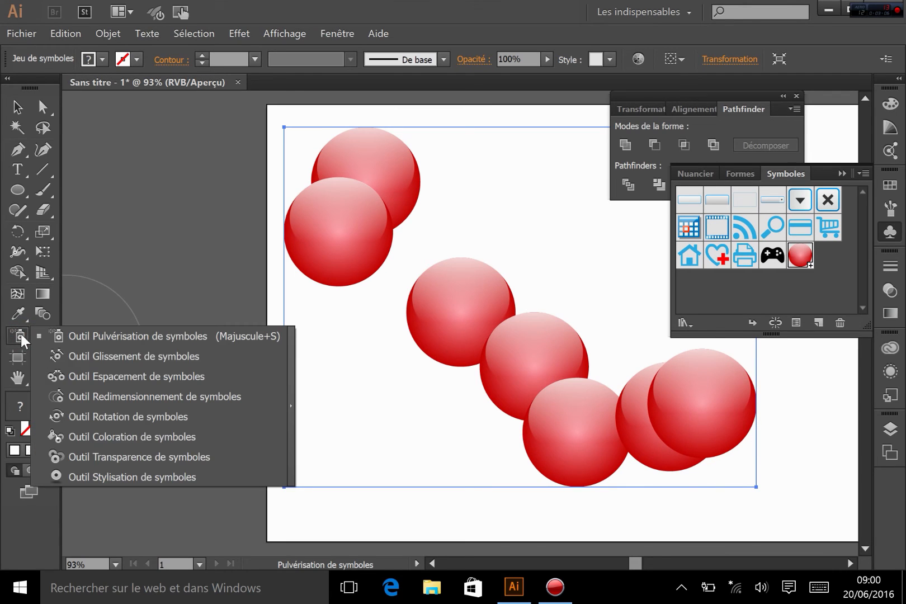
left_click(138, 441)
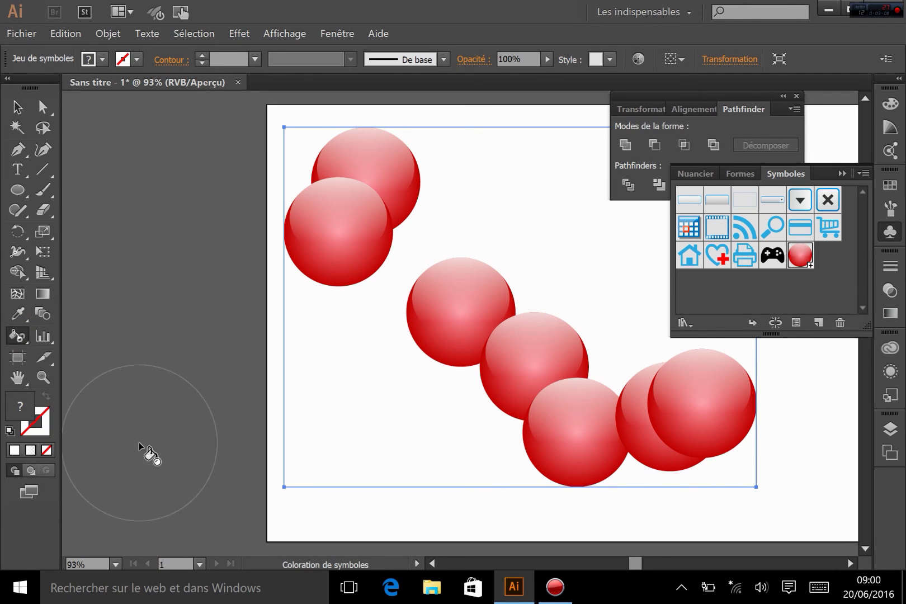
double_click(17, 410)
left_click(470, 323)
left_click(431, 224)
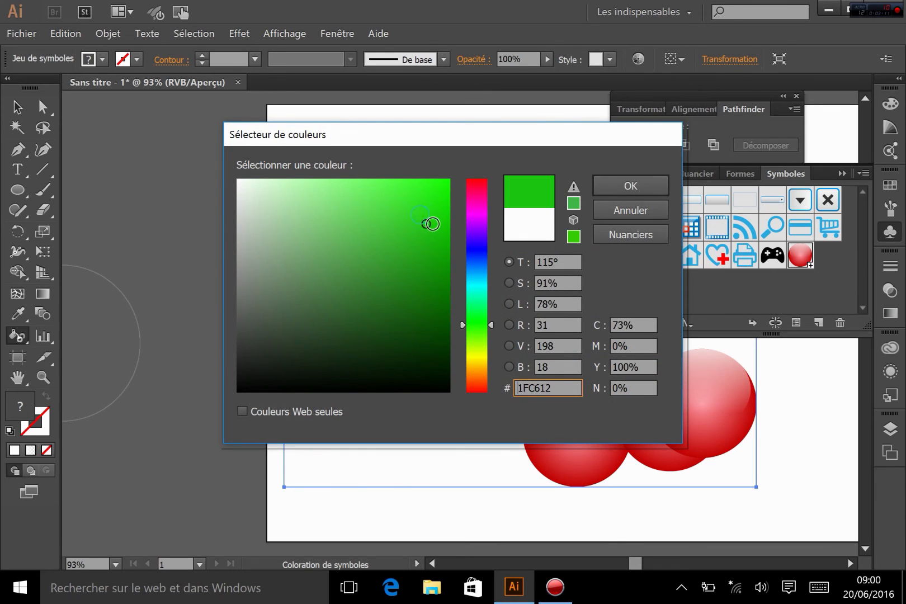
left_click(649, 180)
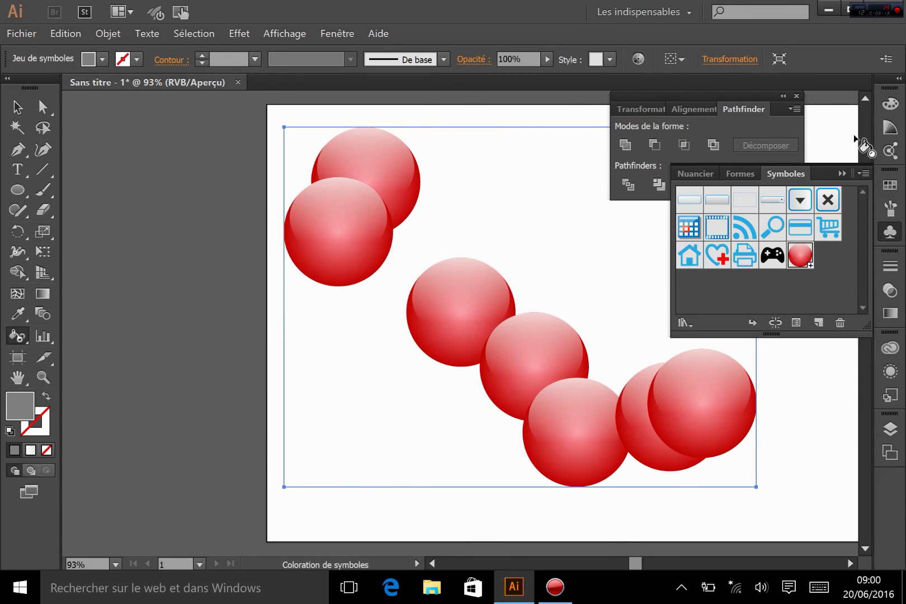
left_click(890, 103)
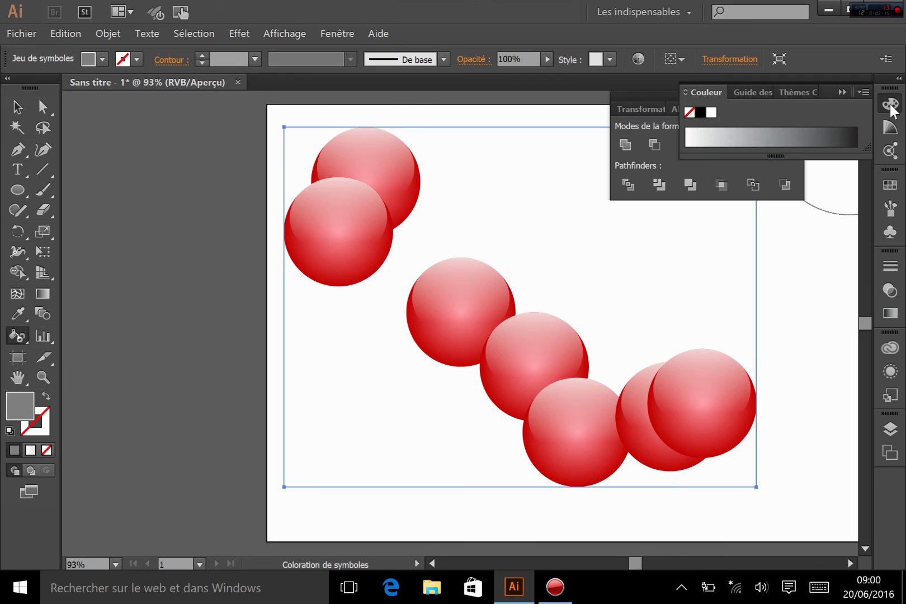
left_click(864, 91)
left_click(789, 130)
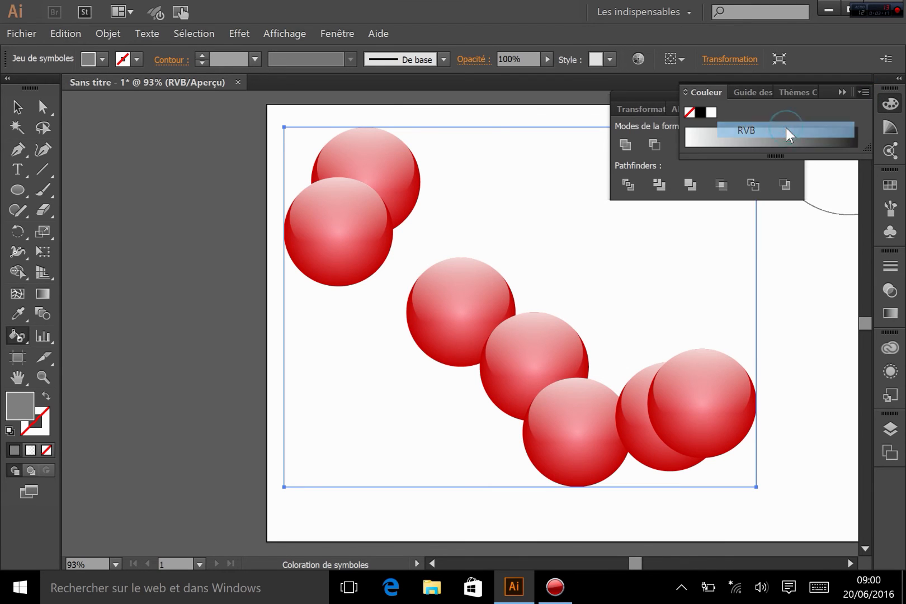
Step: Stain the lower of the two upper-left balls, the middle balls and the lower-right balls with the green fill
left_click(341, 246)
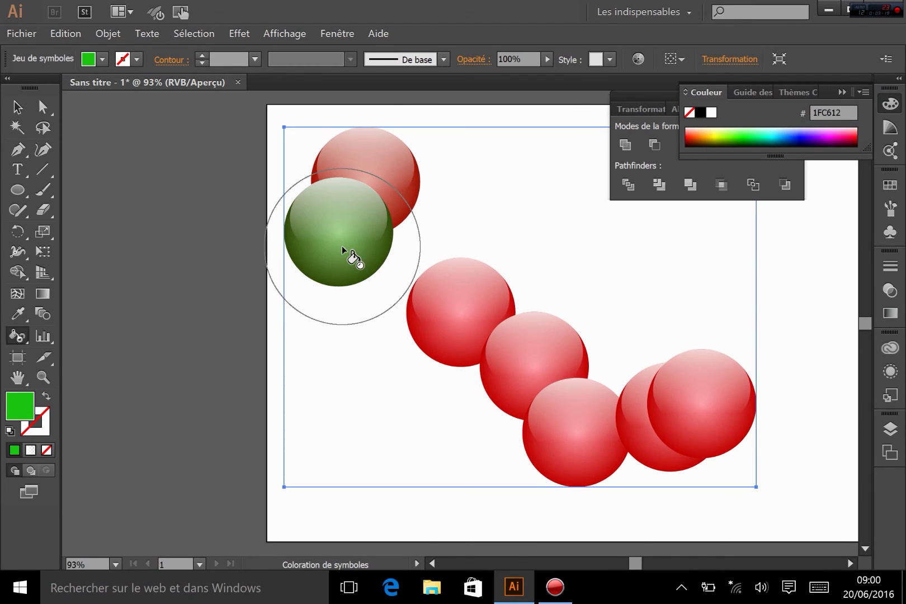
left_click(533, 372)
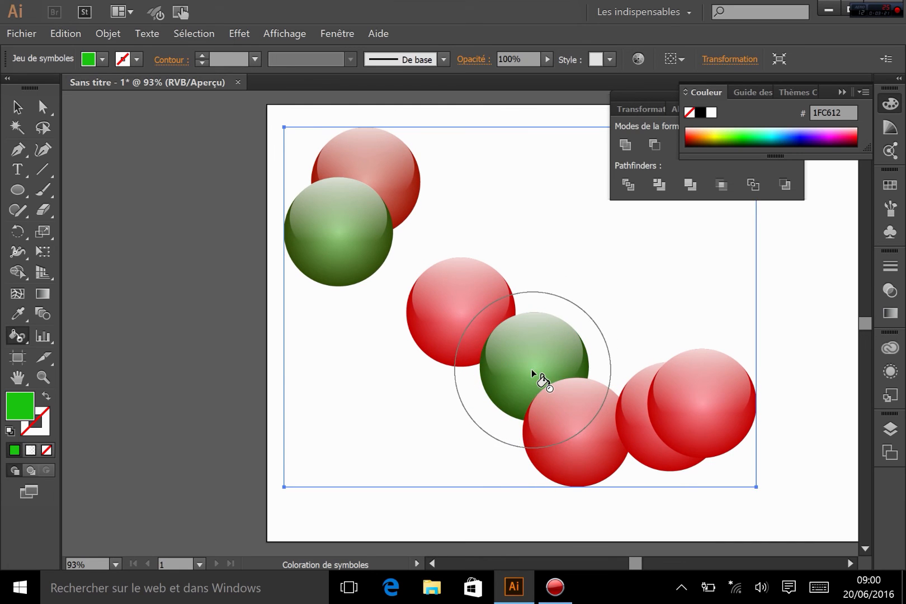
left_click(461, 369)
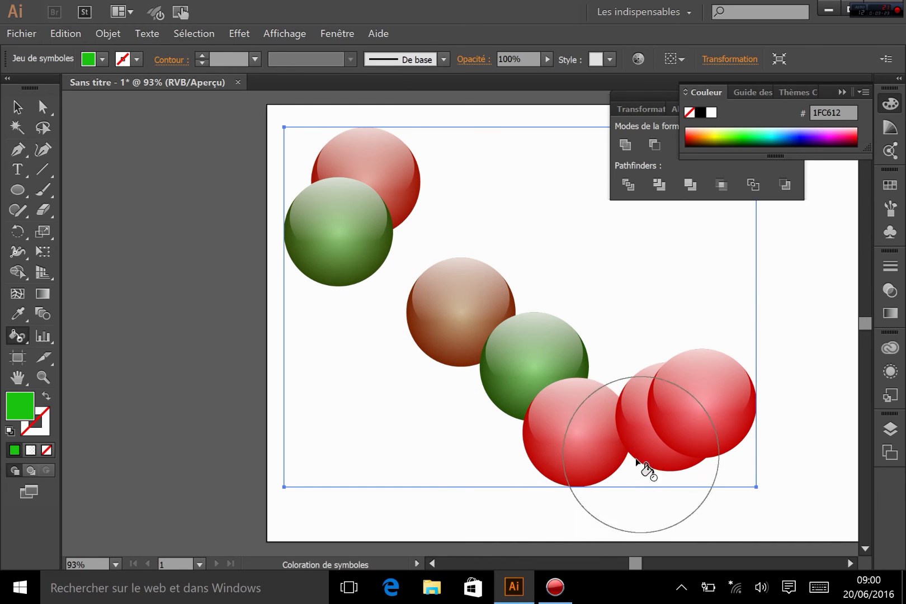
mouse_move(637, 459)
left_mouse_down()
mouse_move(625, 464)
mouse_move(627, 436)
mouse_move(659, 424)
mouse_move(645, 424)
left_mouse_up()
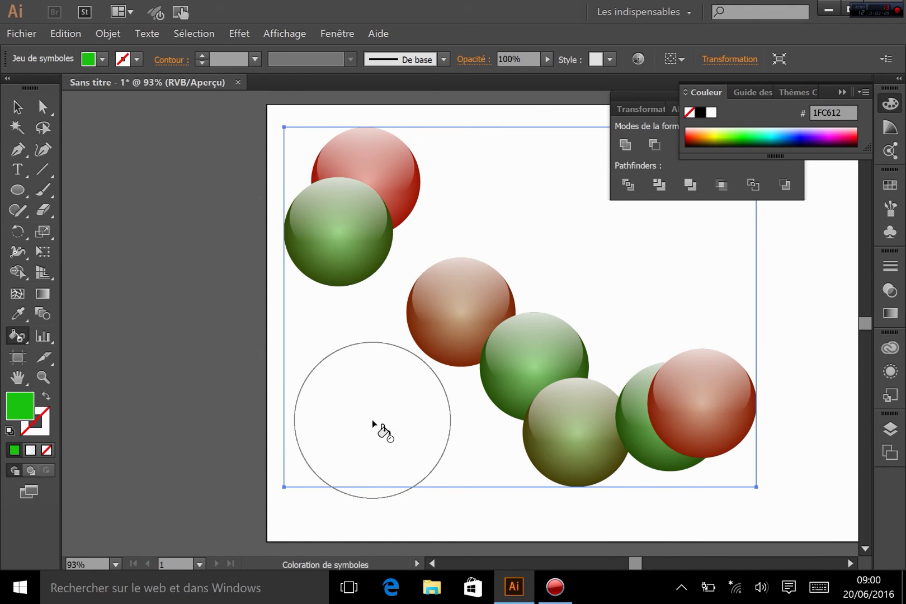
Step: Resize balls in the set with the Redimensionnement de symboles tool, enlarging the middle ones and shrinking two at the lower right
left_click(14, 337)
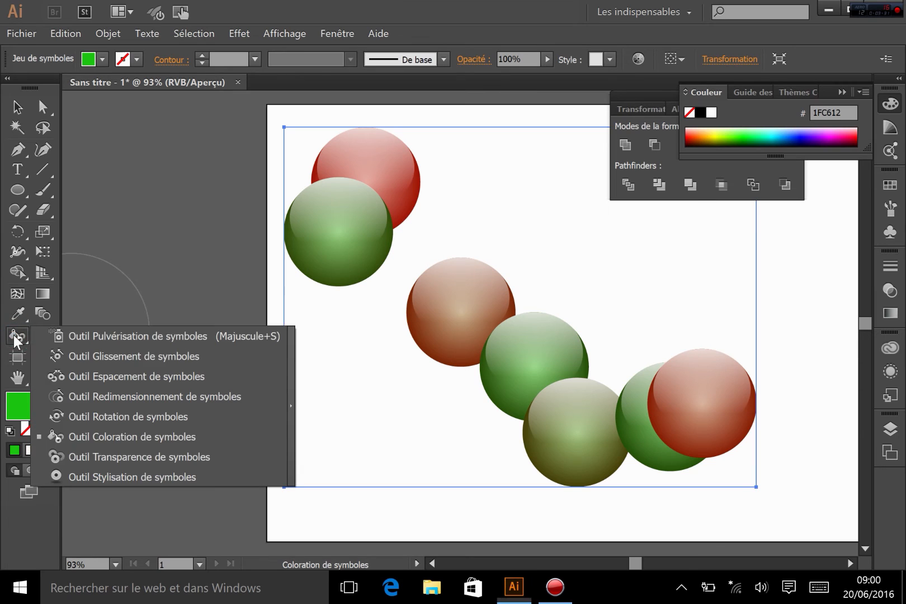
left_click(165, 396)
left_click_drag(462, 323, 462, 323)
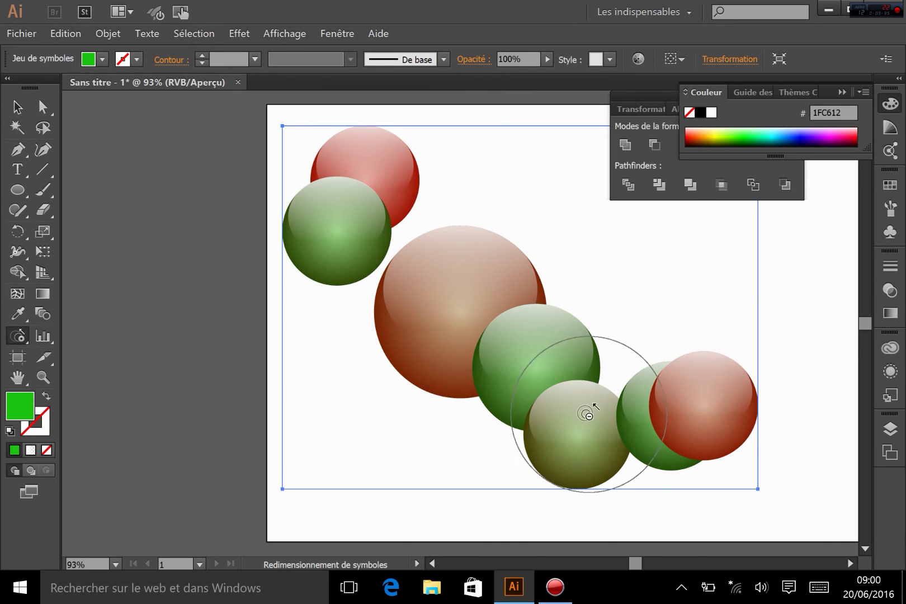
left_click_drag(622, 431, 620, 431)
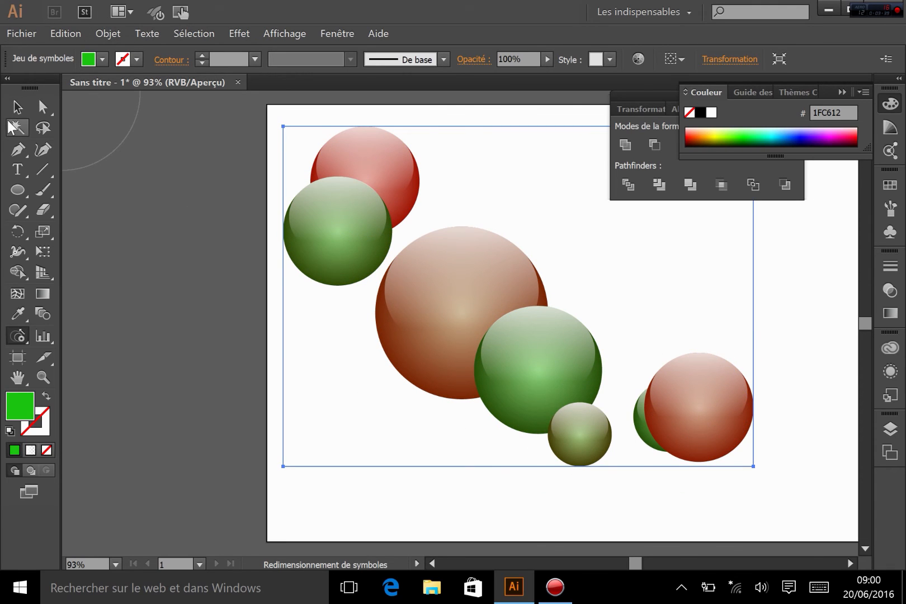
Step: Delete the whole set of sprayed balls from the artboard
left_click(17, 107)
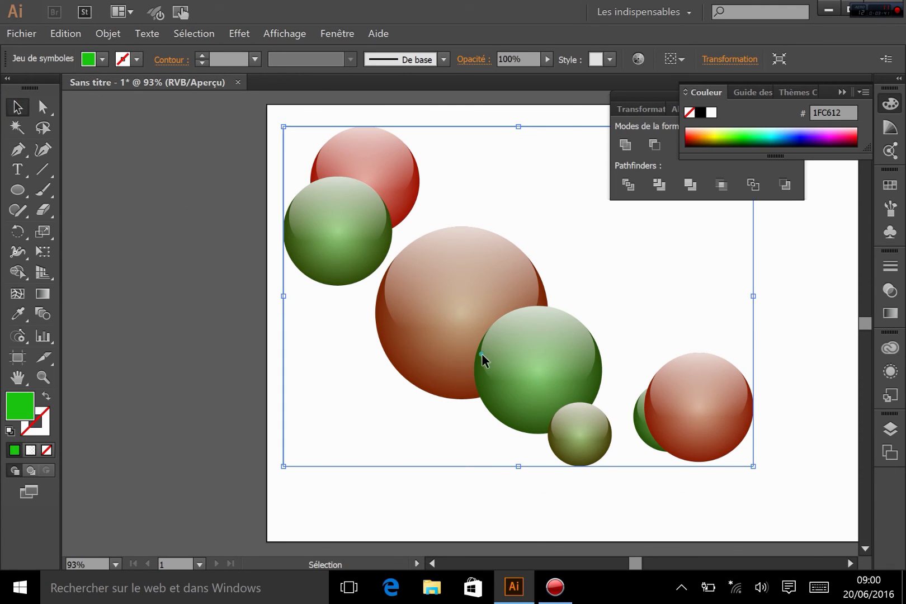
key("Delete")
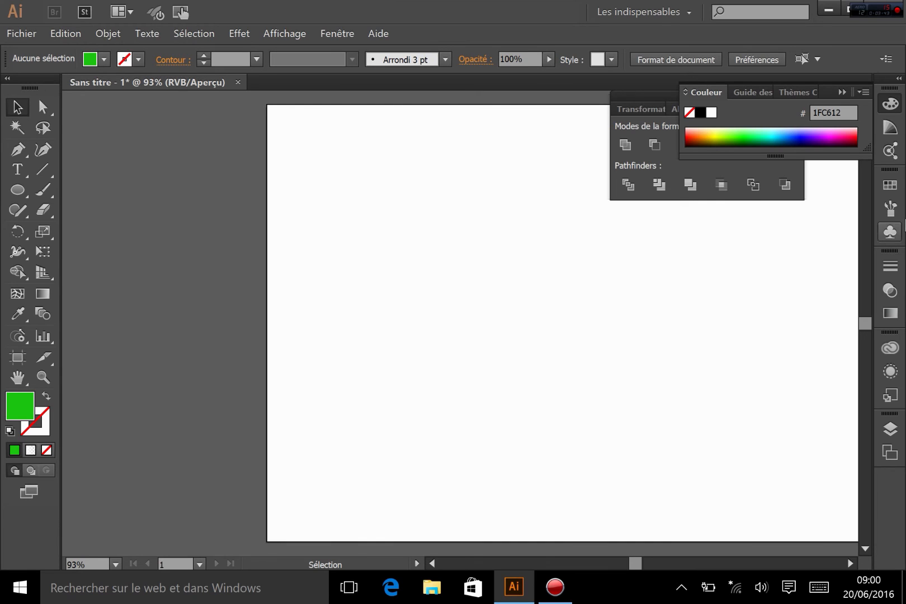
left_click(896, 240)
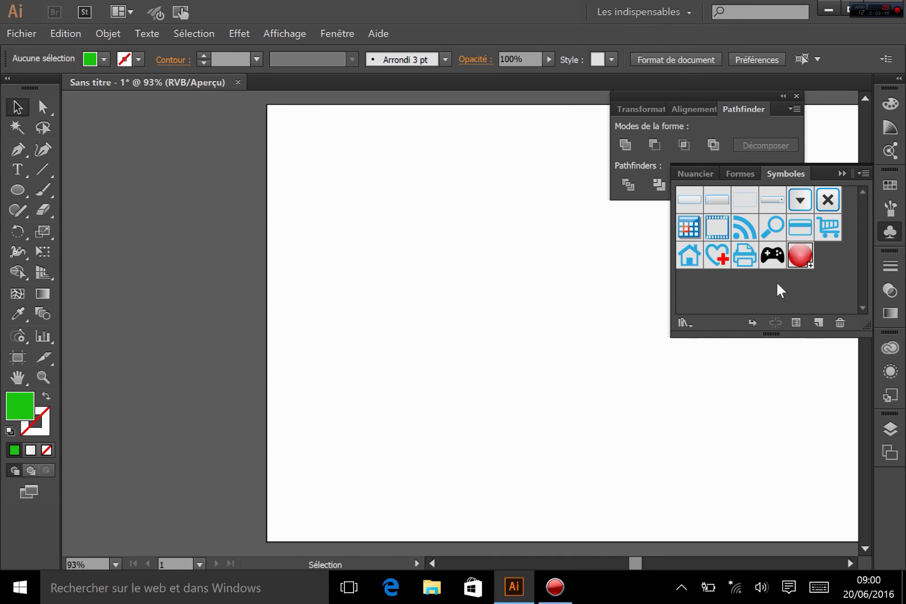
left_click(865, 174)
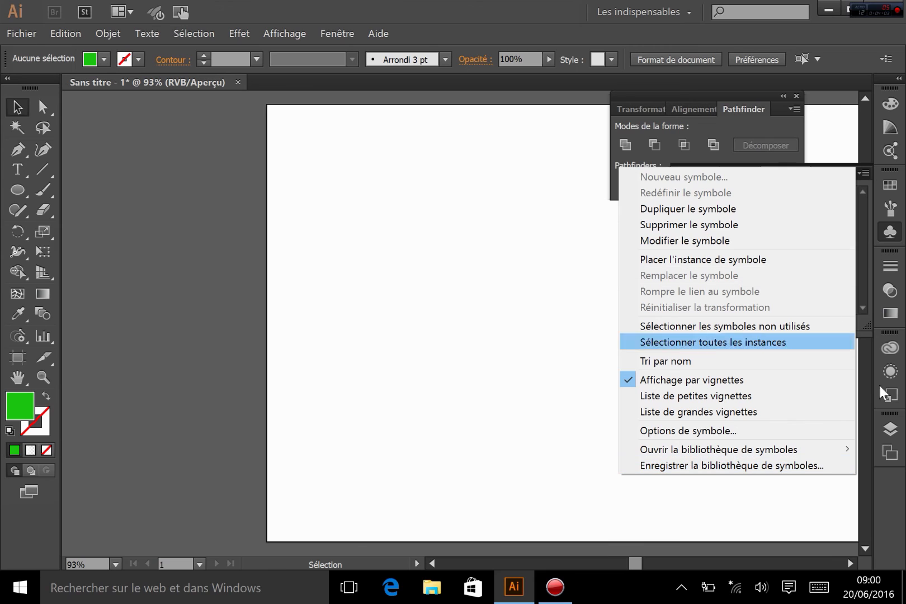
left_click(886, 227)
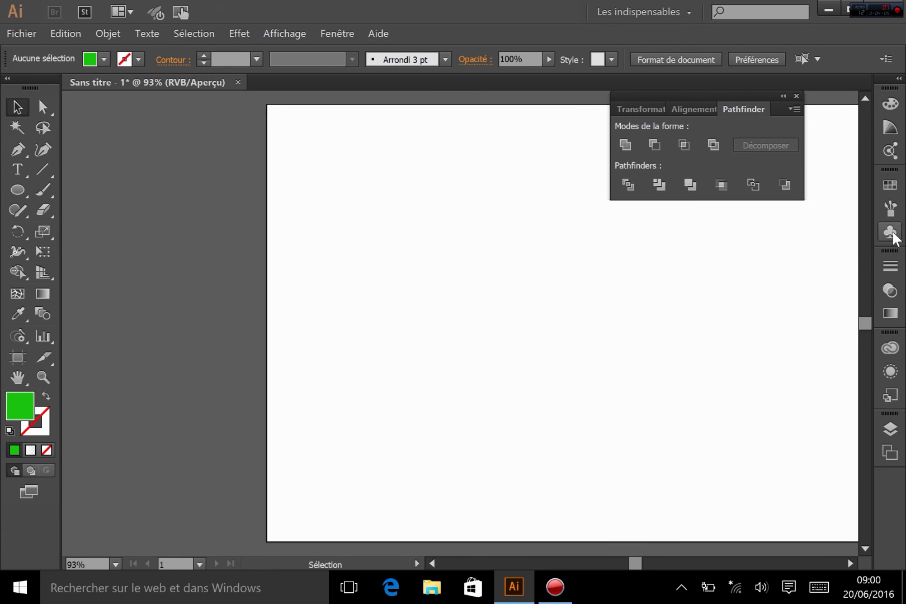
Step: Save the document's symbols as a symbol library (*.ai) in the Bureau folder, using the author's first name as the file name
left_click(891, 232)
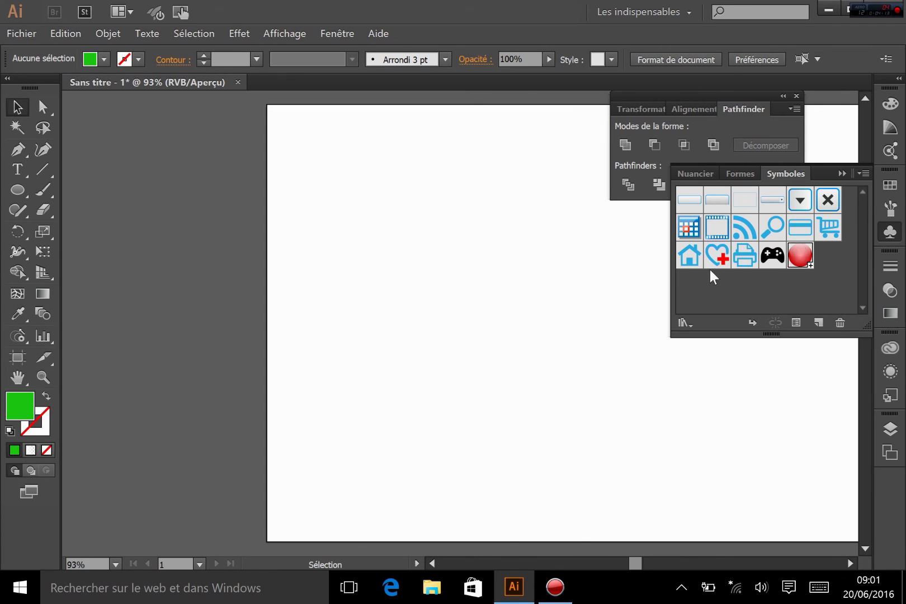
left_click(862, 173)
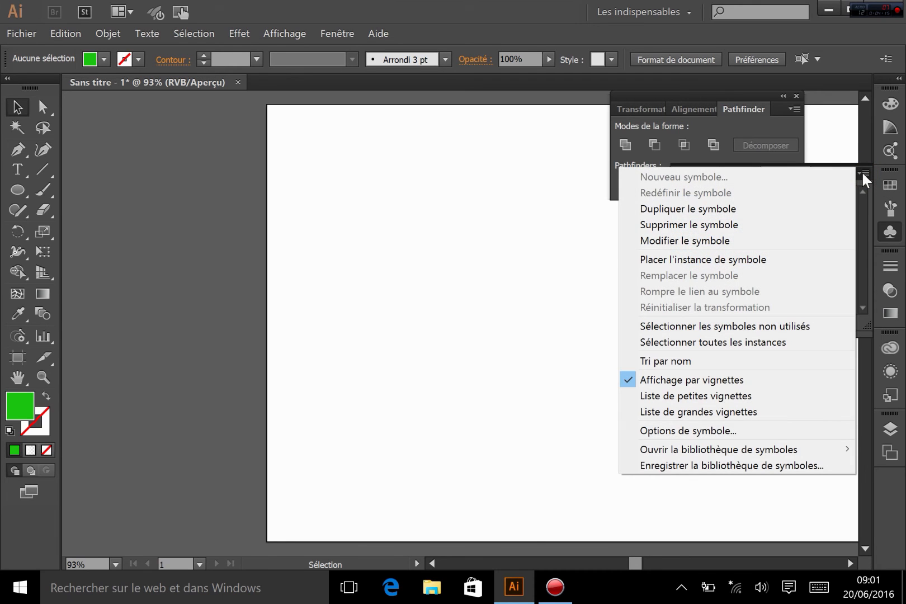
left_click(719, 465)
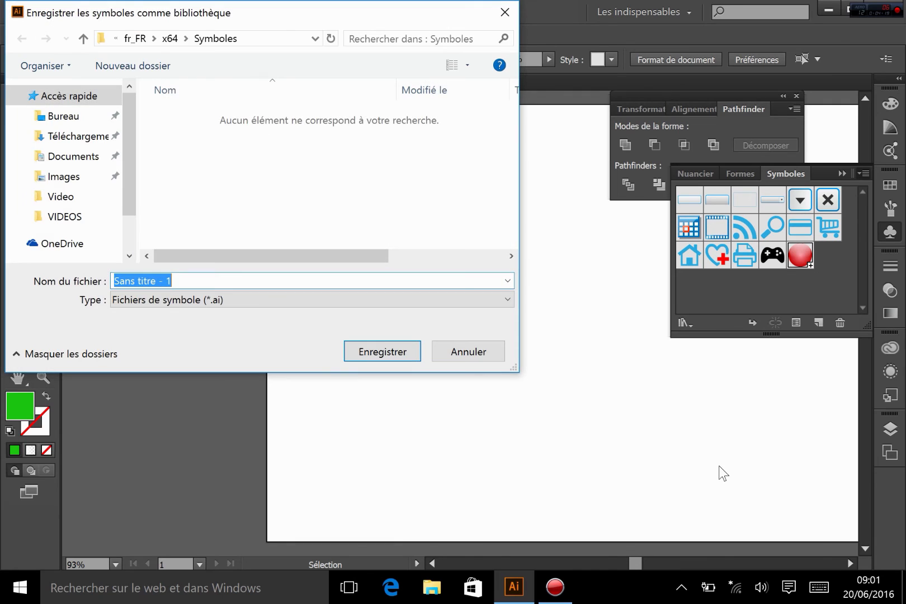
left_click(60, 117)
left_click(171, 283)
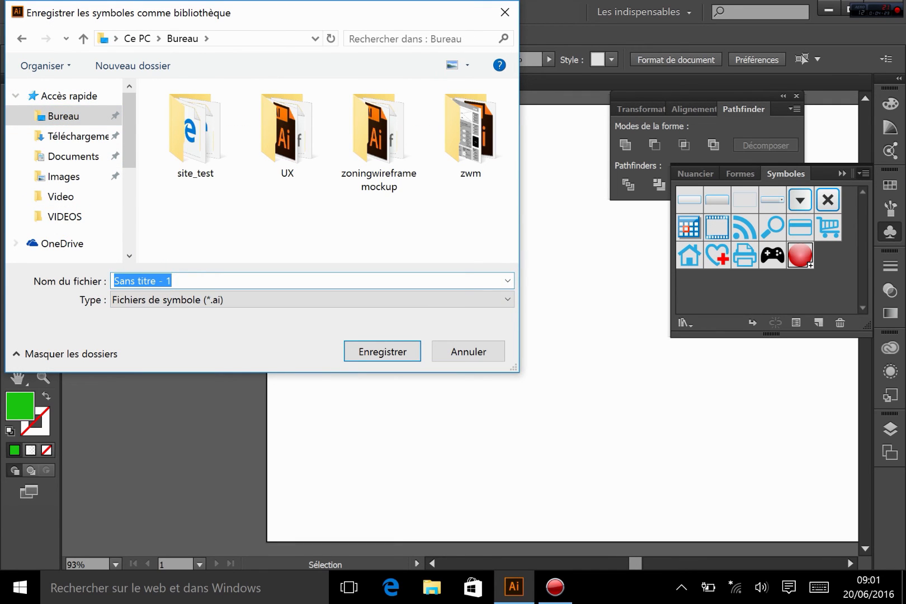
type("julien")
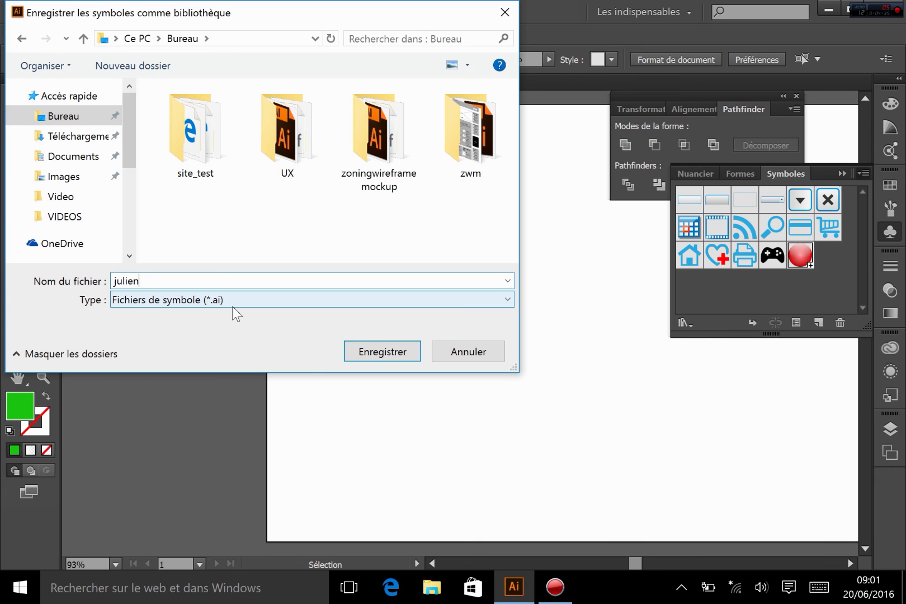
left_click(391, 353)
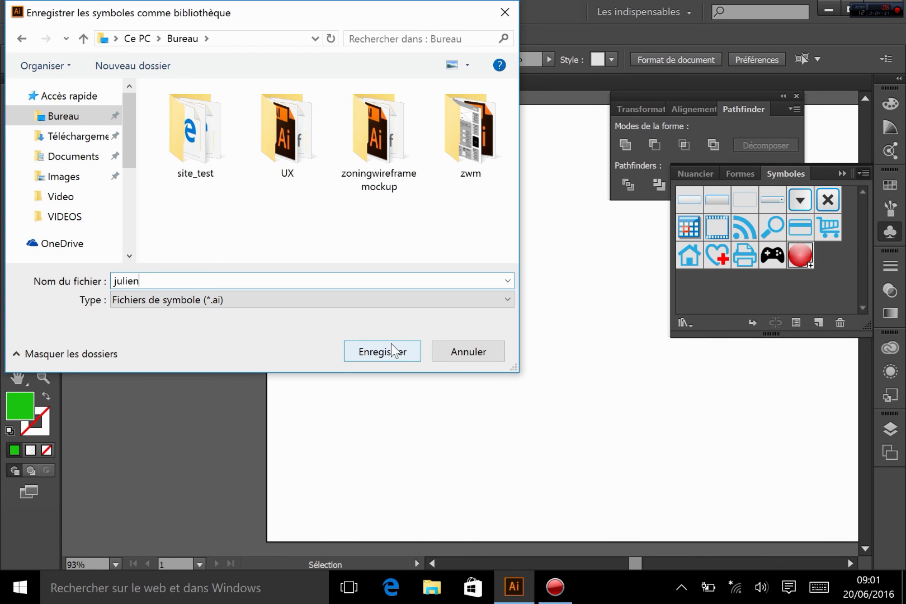
Step: Check the saved library file on the Windows desktop, and return to Illustrator
left_click(827, 10)
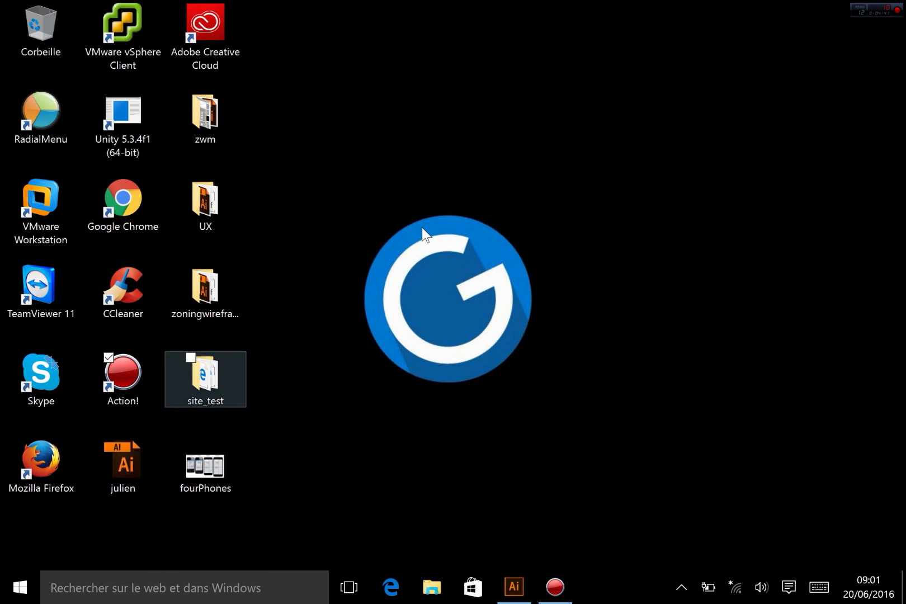
left_click(123, 469)
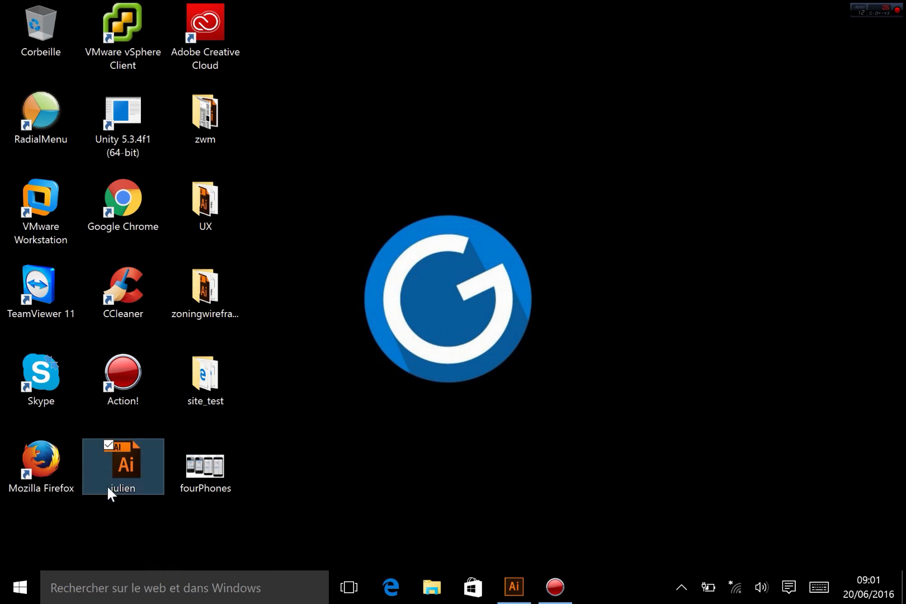
left_click(521, 588)
Step: Close the document without saving and create a new 960 x 560 px Web document, keeping the current workspace
key("ctrl+w")
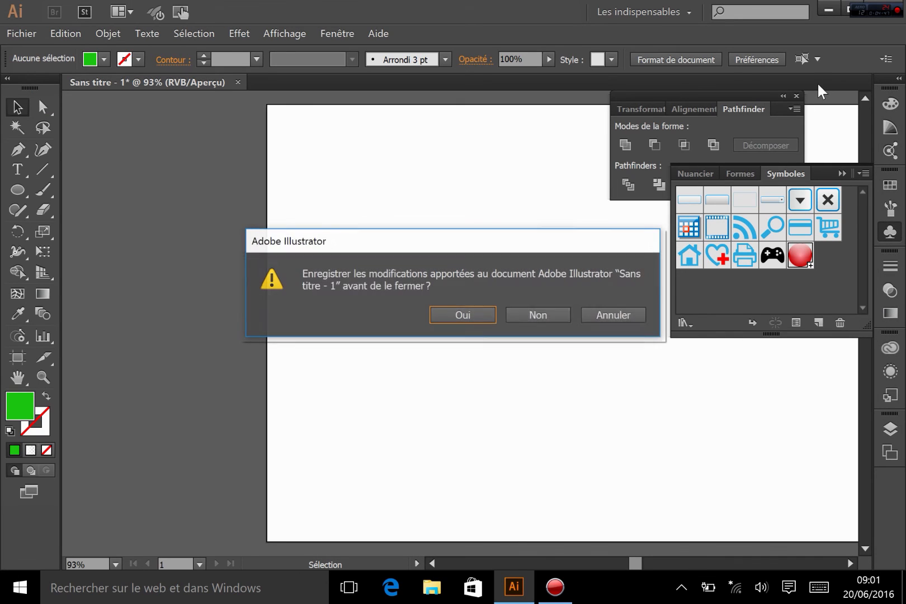
left_click(531, 313)
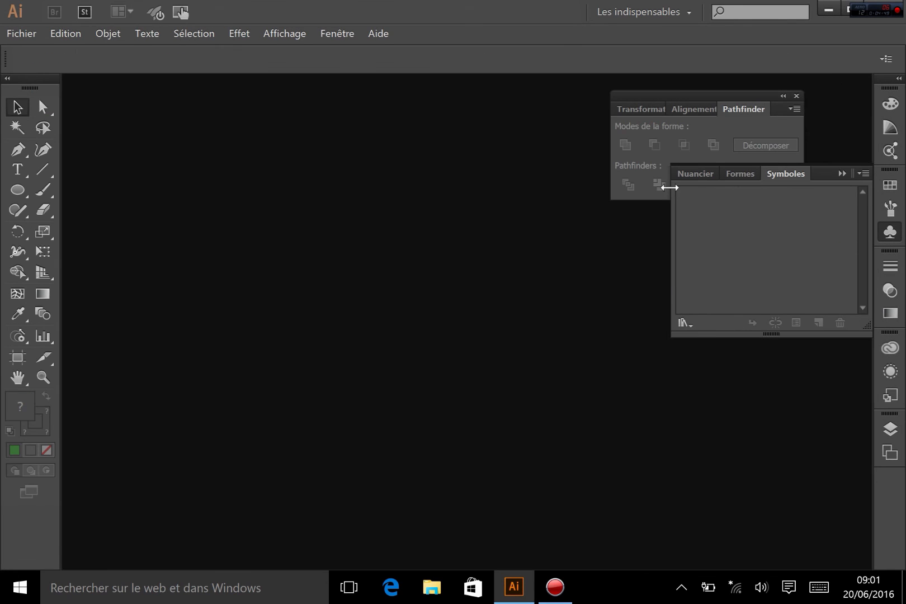
key("ctrl+n")
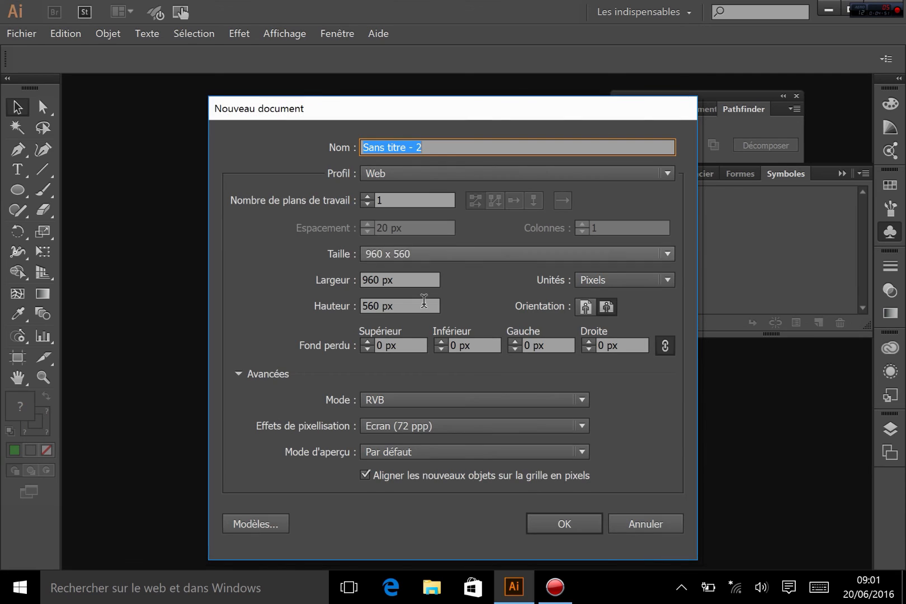
left_click(552, 524)
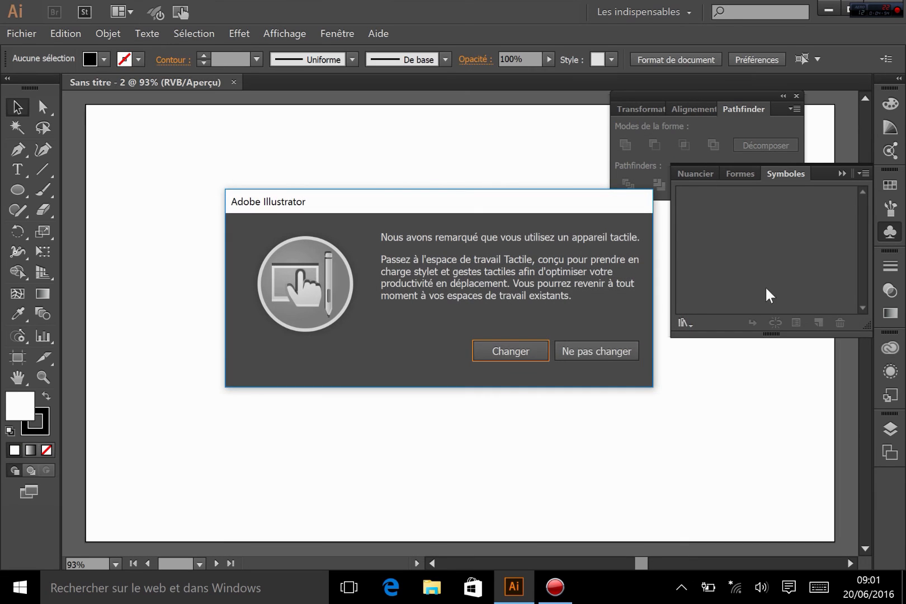
left_click(596, 347)
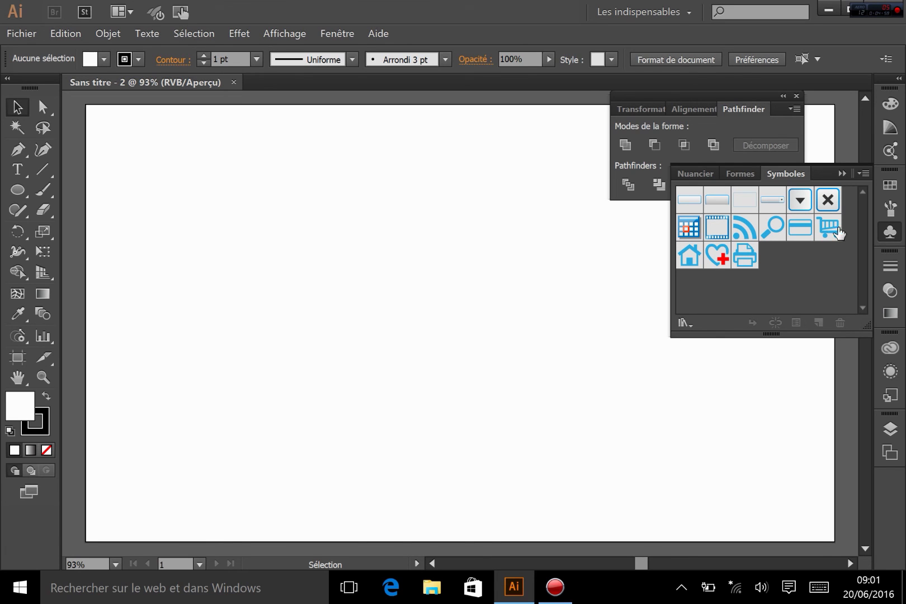
Step: Load the saved custom symbol library from the Bureau folder into the new document as another library
left_click(861, 172)
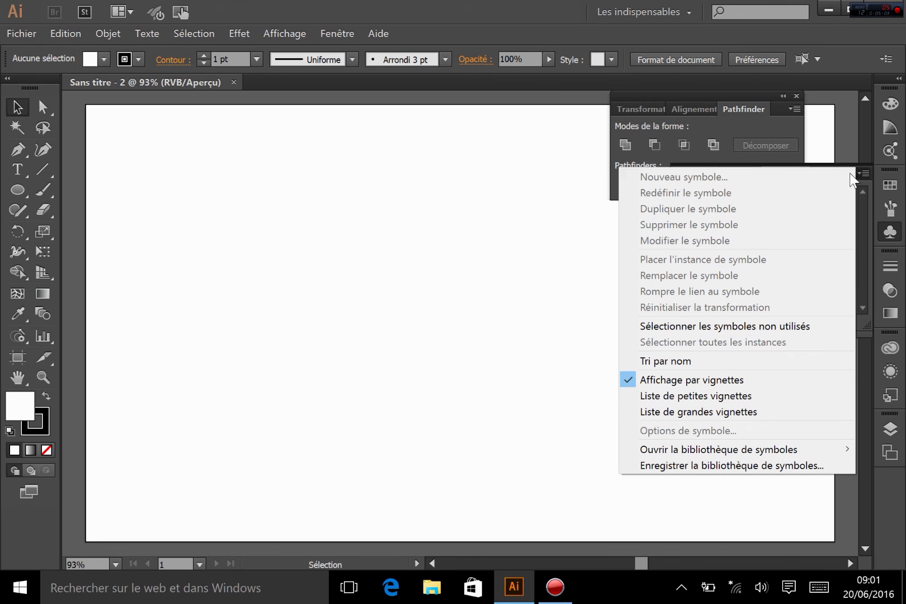
mouse_move(706, 447)
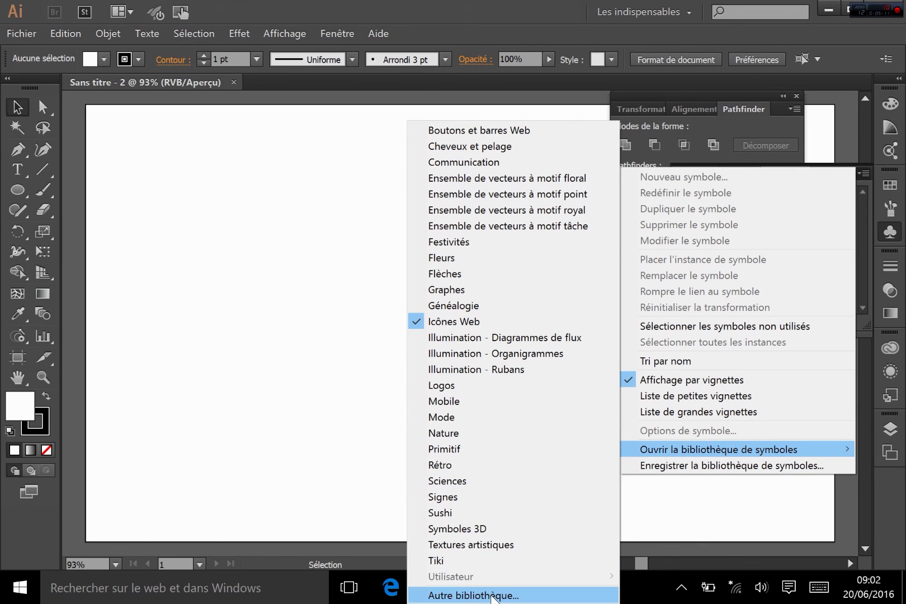
left_click(492, 596)
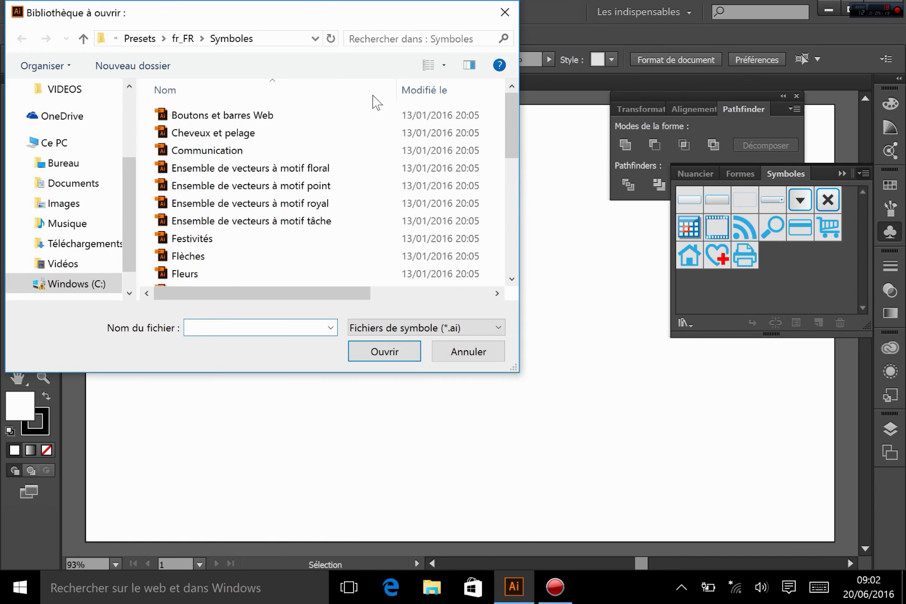
left_click(62, 162)
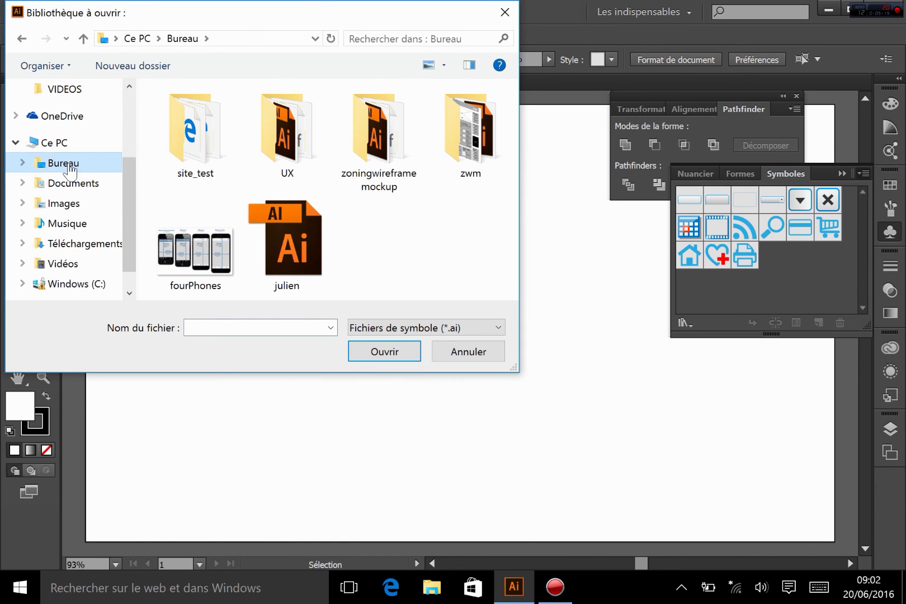
double_click(302, 274)
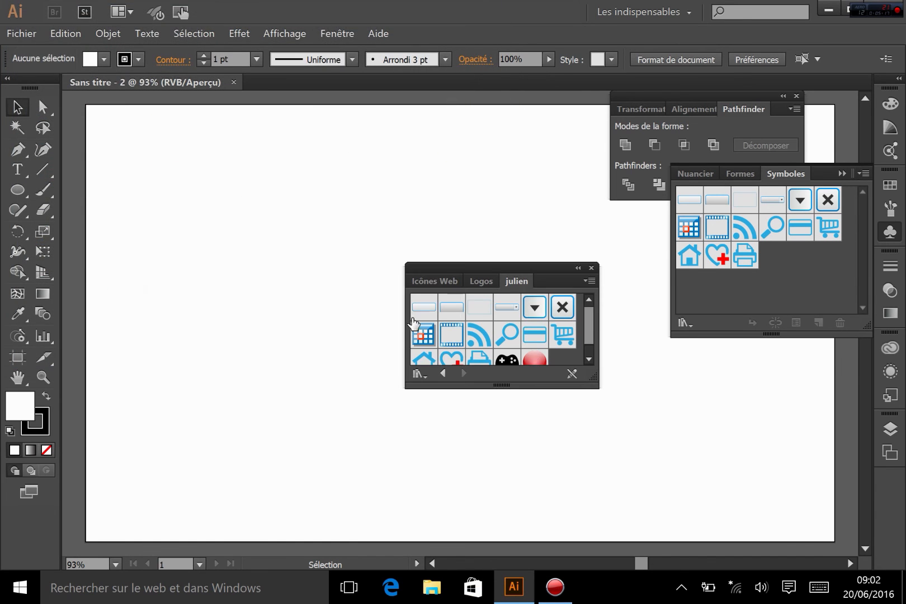
Step: Enlarge the loaded library's panel to examine all its symbols, and close it
left_click_drag(595, 386, 619, 486)
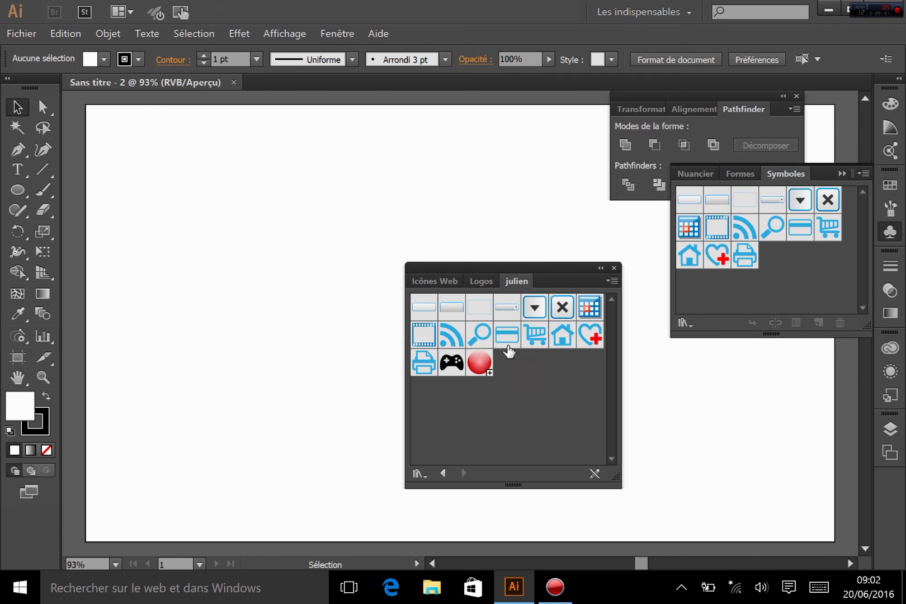
left_click(614, 268)
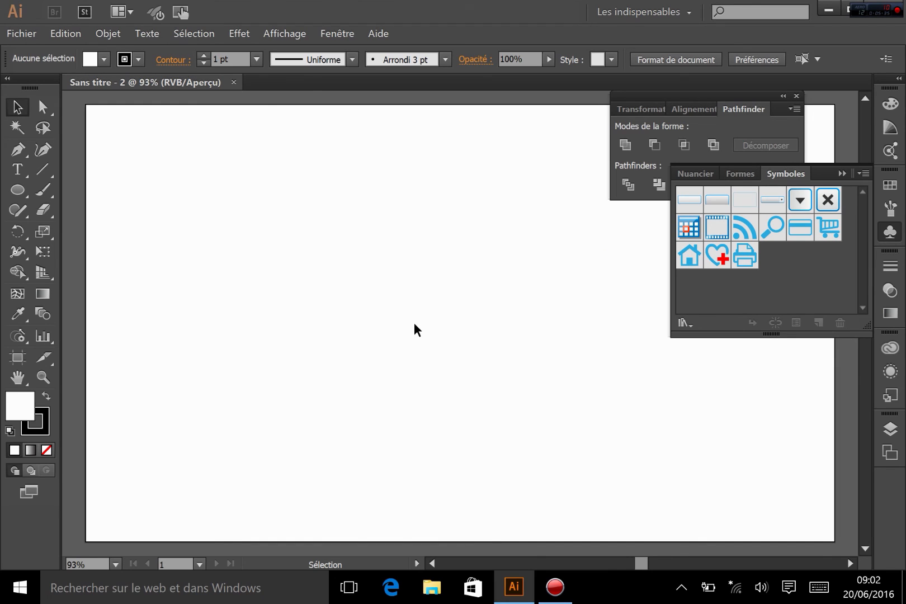